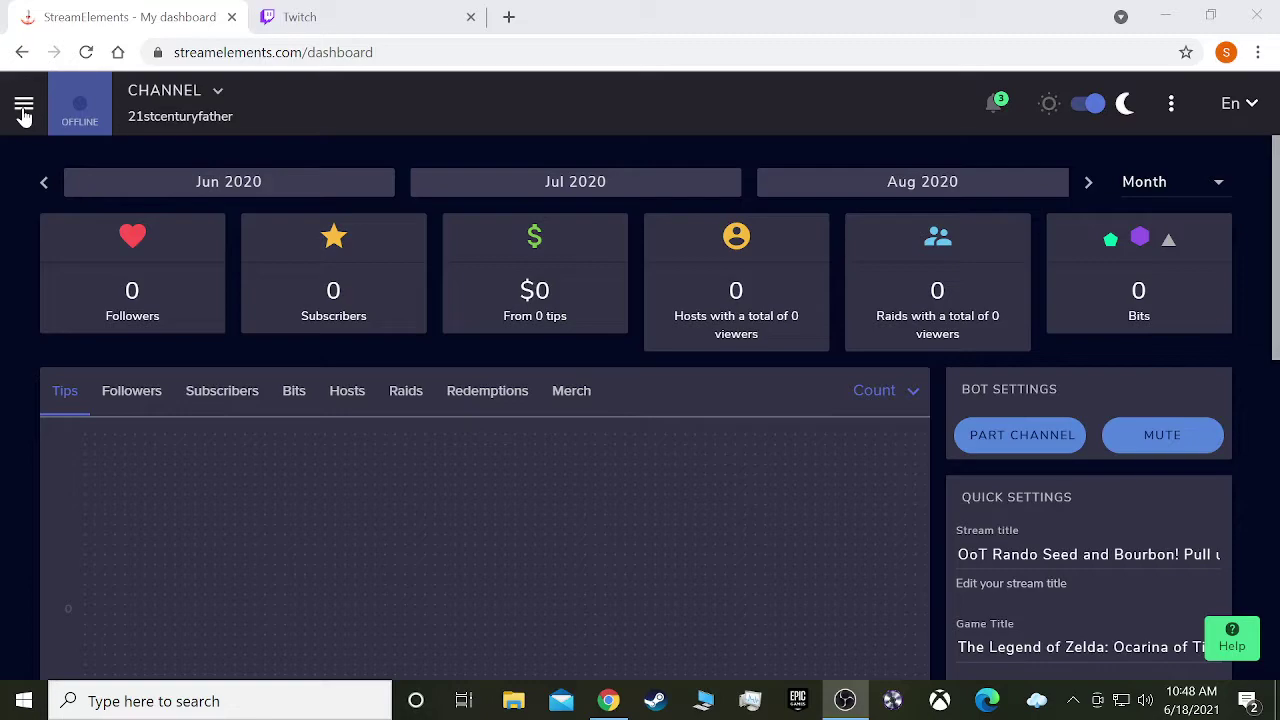
Step: Navigate the dashboard sidebar to Alerts & Overlays > My overlays
{"action": "left_click", "coordinate": [24, 110]}
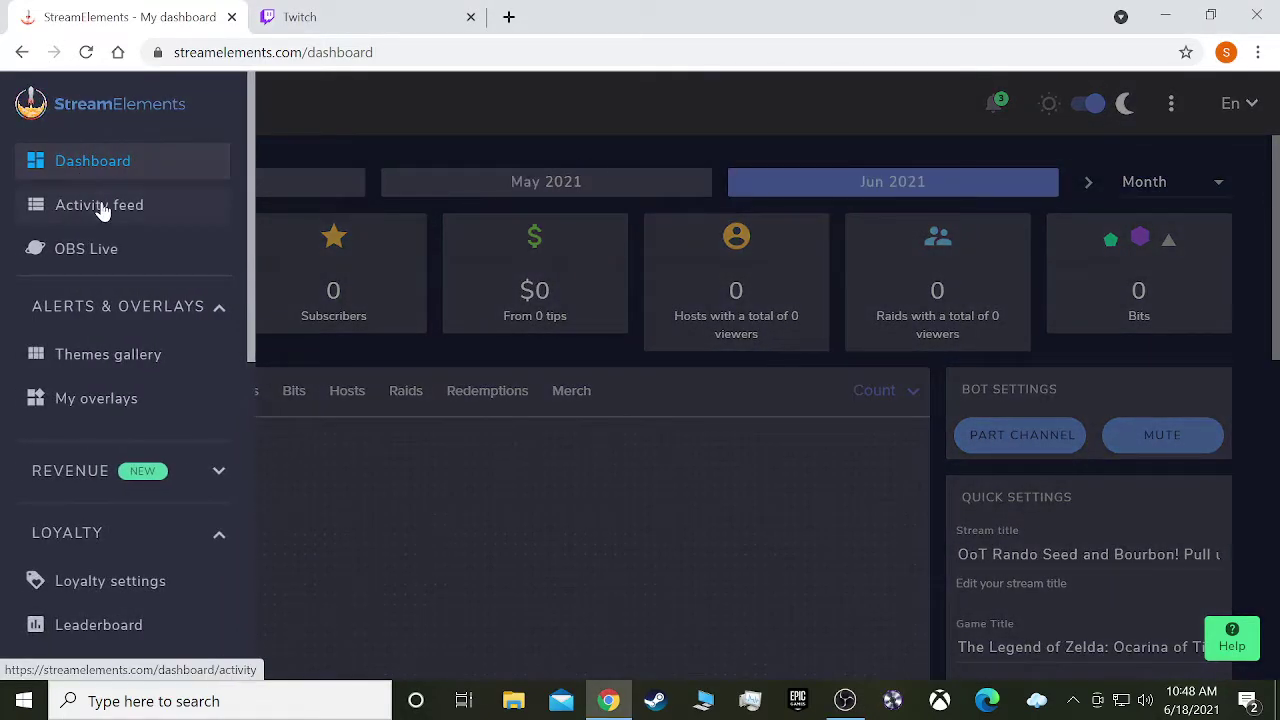
{"action": "scroll", "coordinate": [103, 208], "scroll_direction": "down", "scroll_amount": 3}
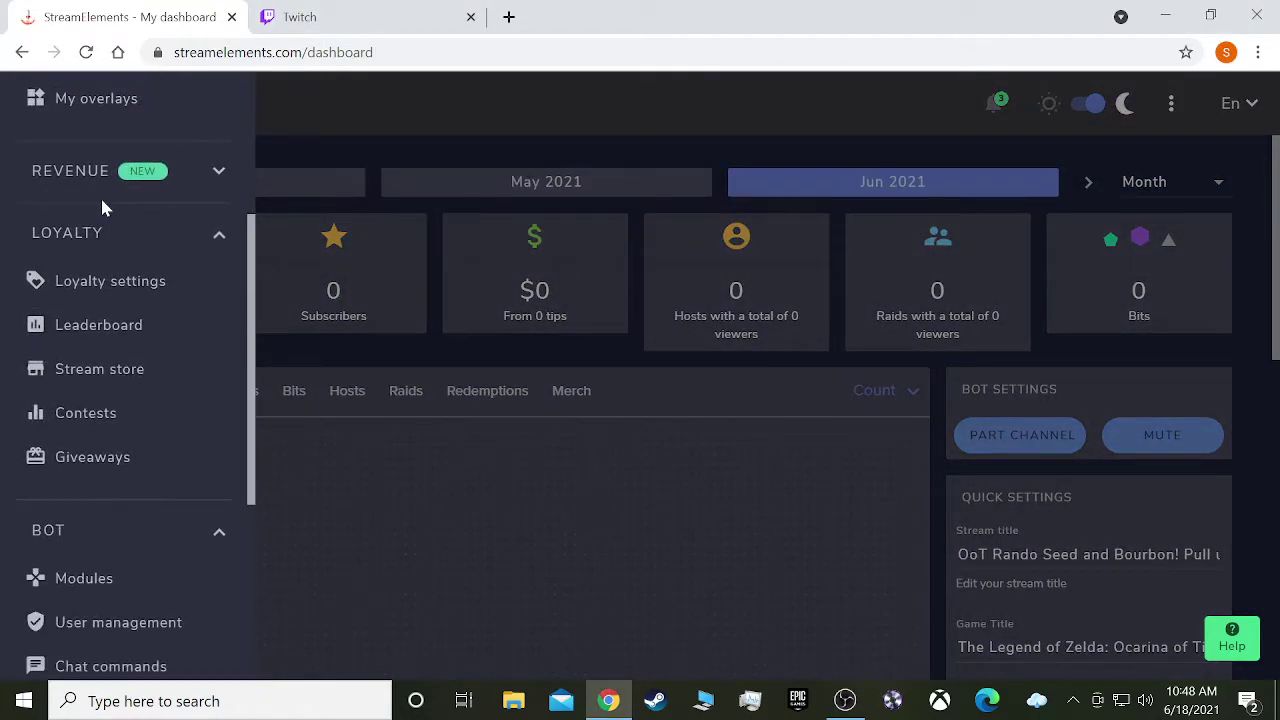
{"action": "scroll", "coordinate": [110, 225], "scroll_direction": "down", "scroll_amount": 3}
{"action": "scroll", "coordinate": [118, 248], "scroll_direction": "up", "scroll_amount": 5}
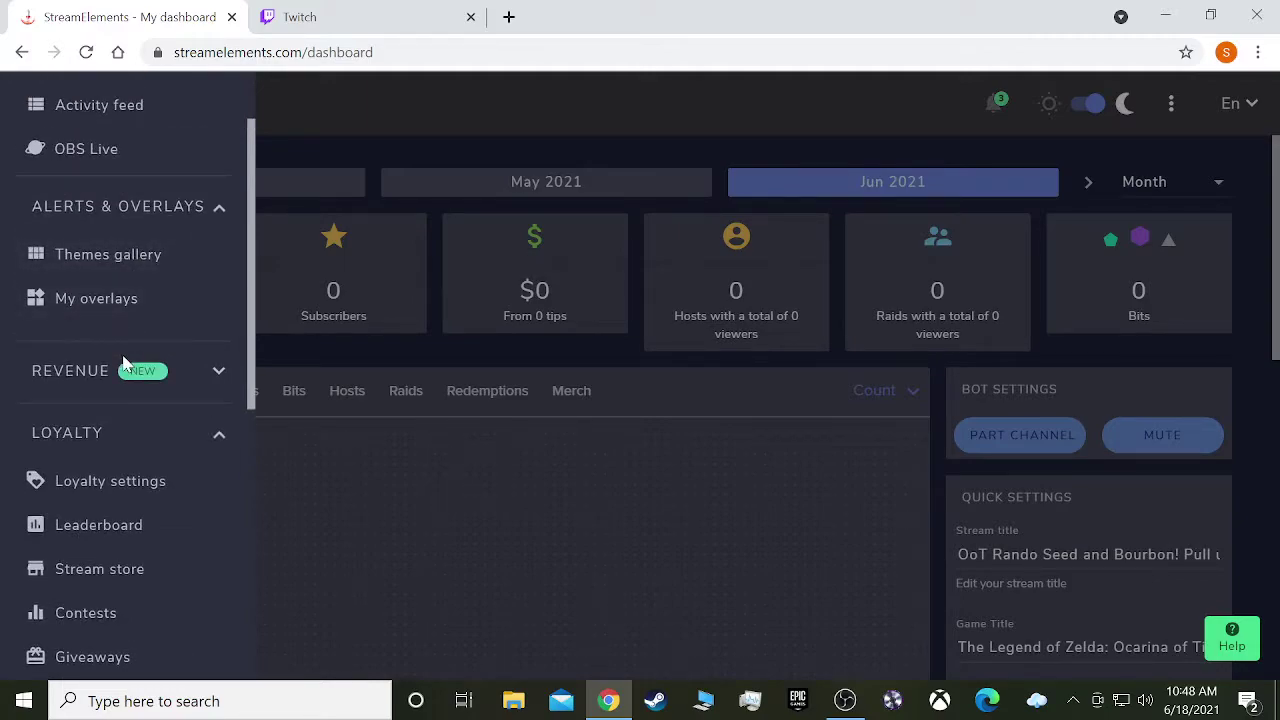
{"action": "scroll", "coordinate": [121, 362], "scroll_direction": "down", "scroll_amount": 3}
{"action": "scroll", "coordinate": [121, 362], "scroll_direction": "down", "scroll_amount": 3}
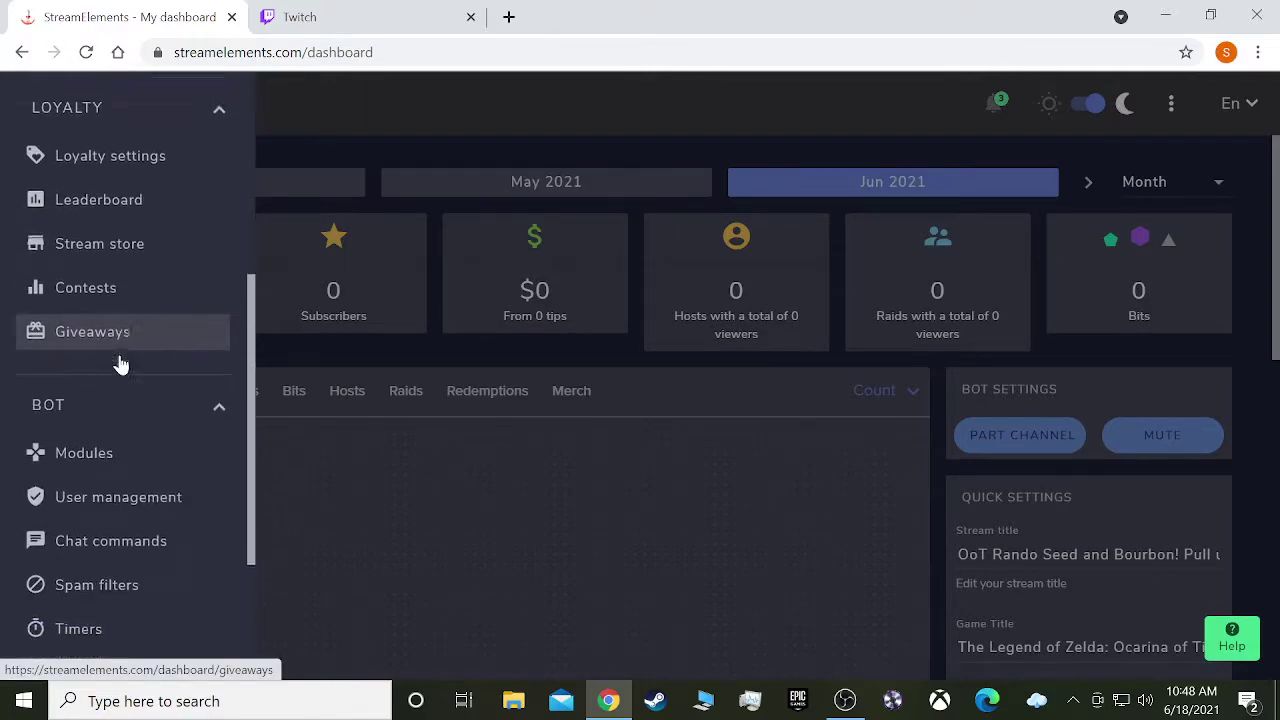
{"action": "scroll", "coordinate": [119, 360], "scroll_direction": "up", "scroll_amount": 4}
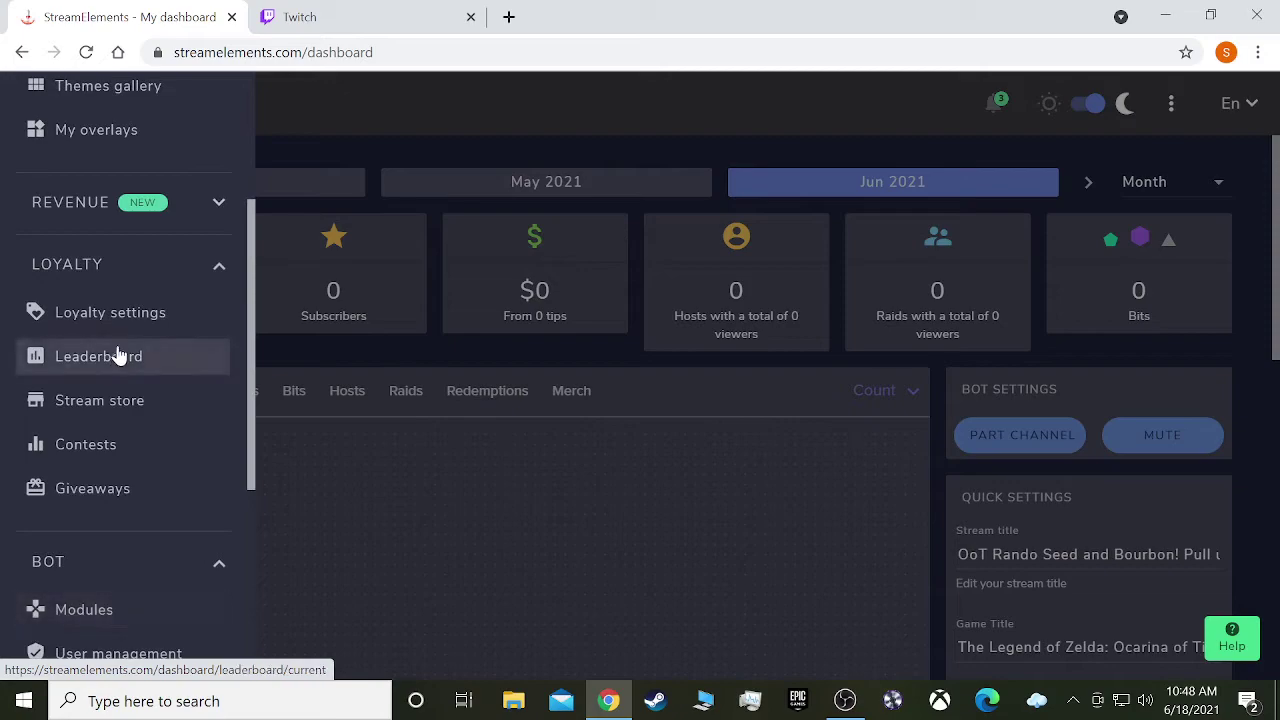
{"action": "scroll", "coordinate": [118, 358], "scroll_direction": "down", "scroll_amount": 4}
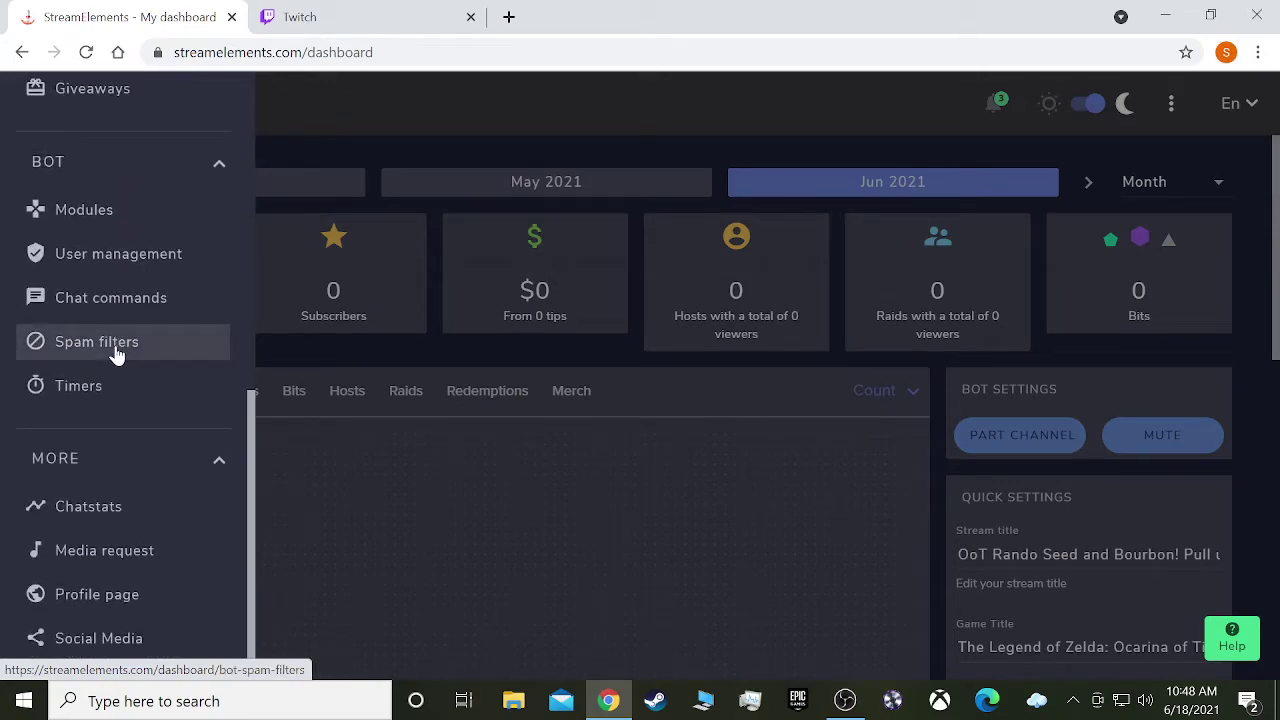
{"action": "scroll", "coordinate": [117, 355], "scroll_direction": "up", "scroll_amount": 8}
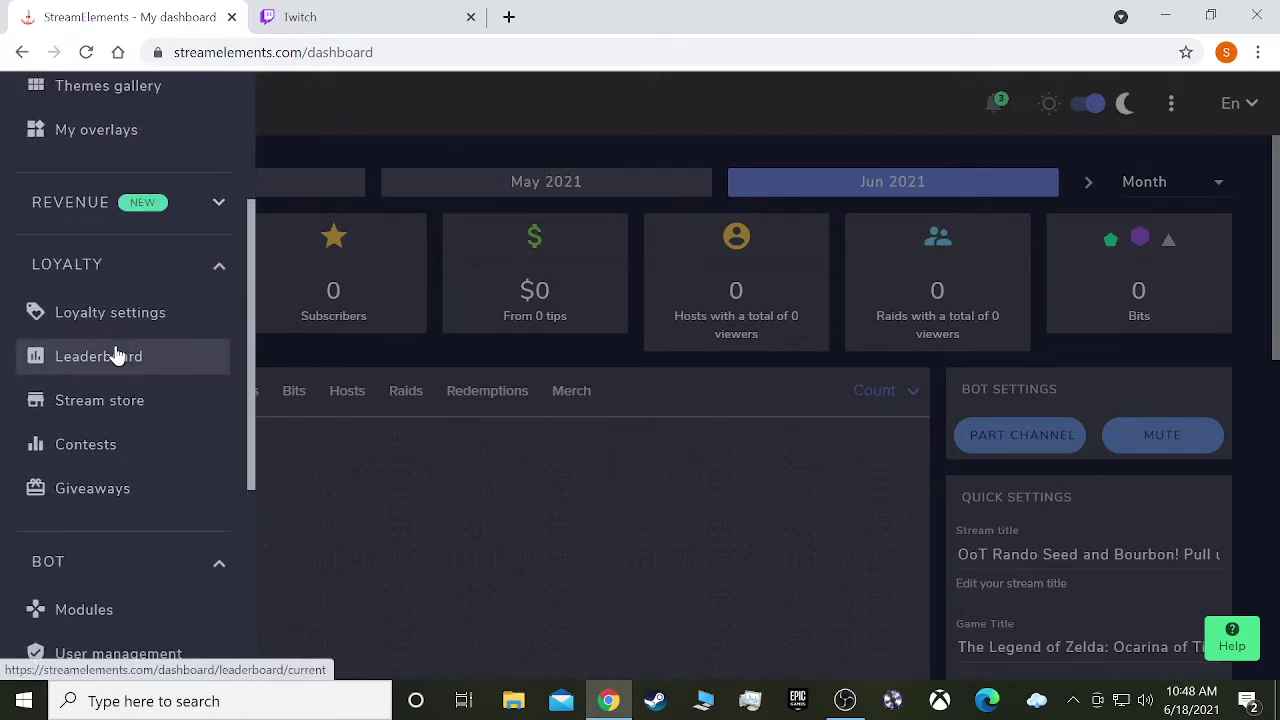
{"action": "scroll", "coordinate": [117, 355], "scroll_direction": "up", "scroll_amount": 1}
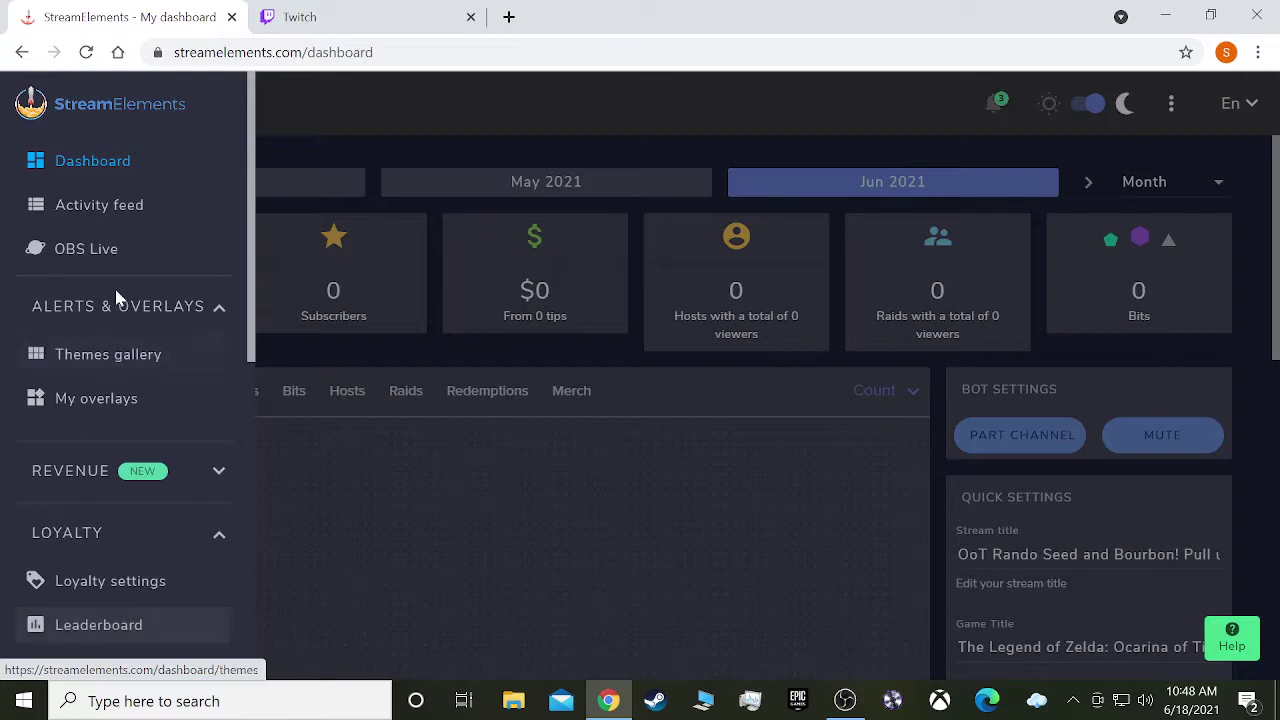
{"action": "left_click", "coordinate": [93, 403]}
{"action": "scroll", "coordinate": [400, 460], "scroll_direction": "down", "scroll_amount": 3}
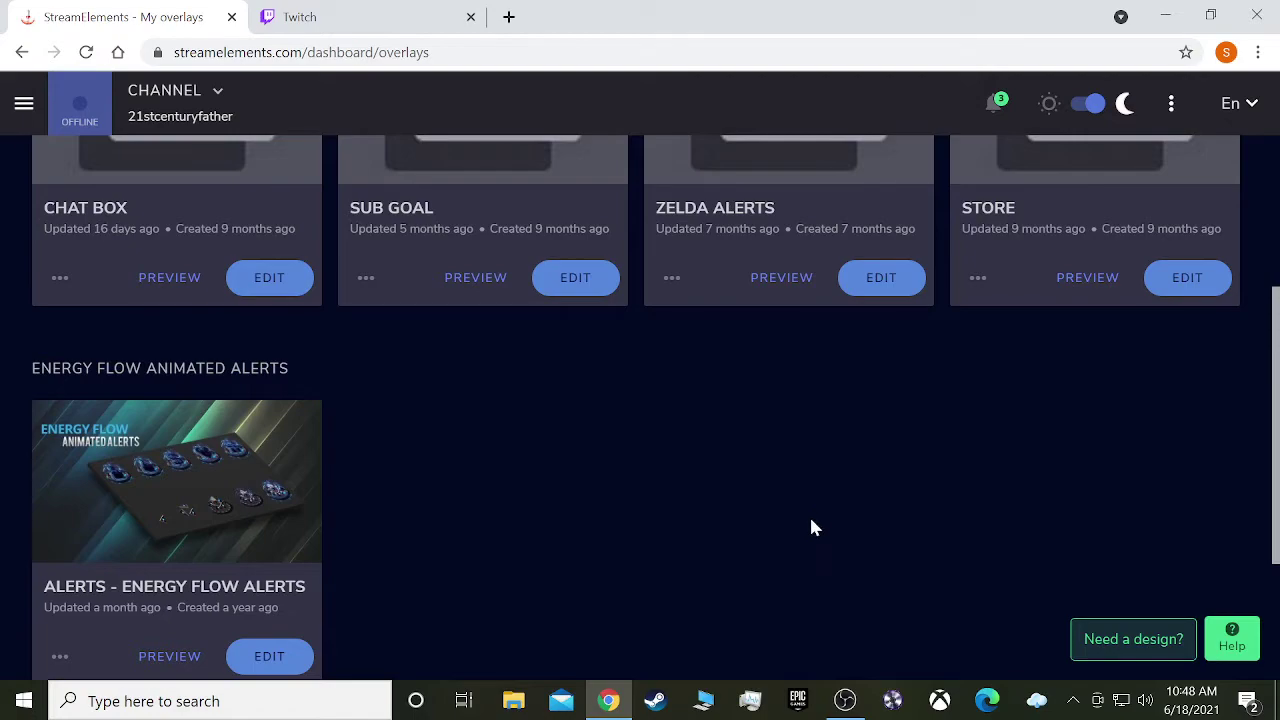
{"action": "scroll", "coordinate": [812, 528], "scroll_direction": "up", "scroll_amount": 3}
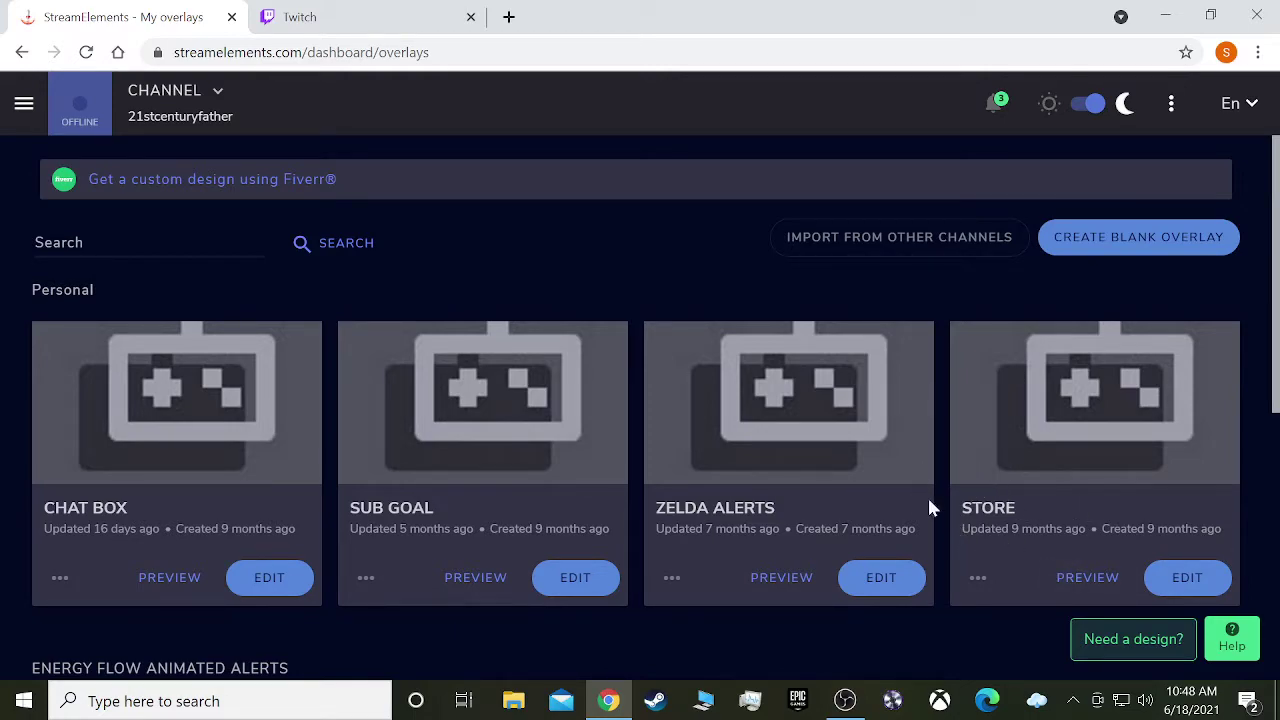
{"action": "scroll", "coordinate": [1050, 500], "scroll_direction": "down", "scroll_amount": 2}
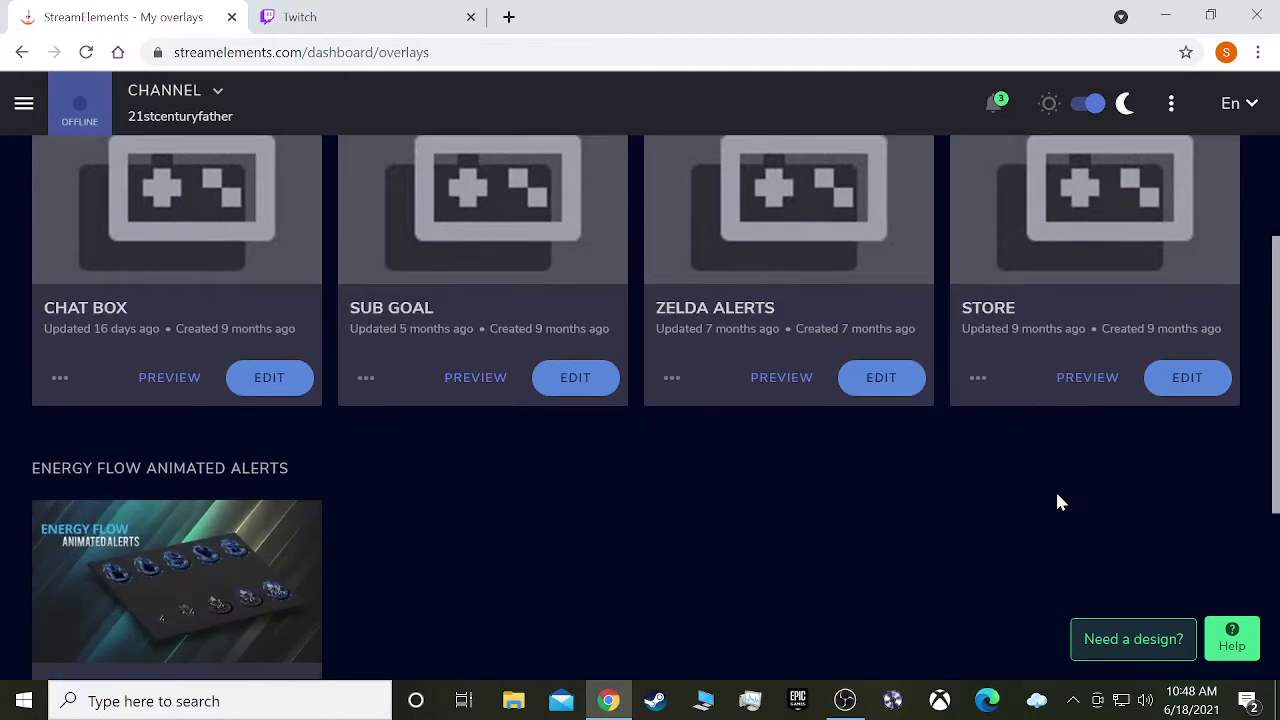
{"action": "scroll", "coordinate": [1055, 500], "scroll_direction": "up", "scroll_amount": 2}
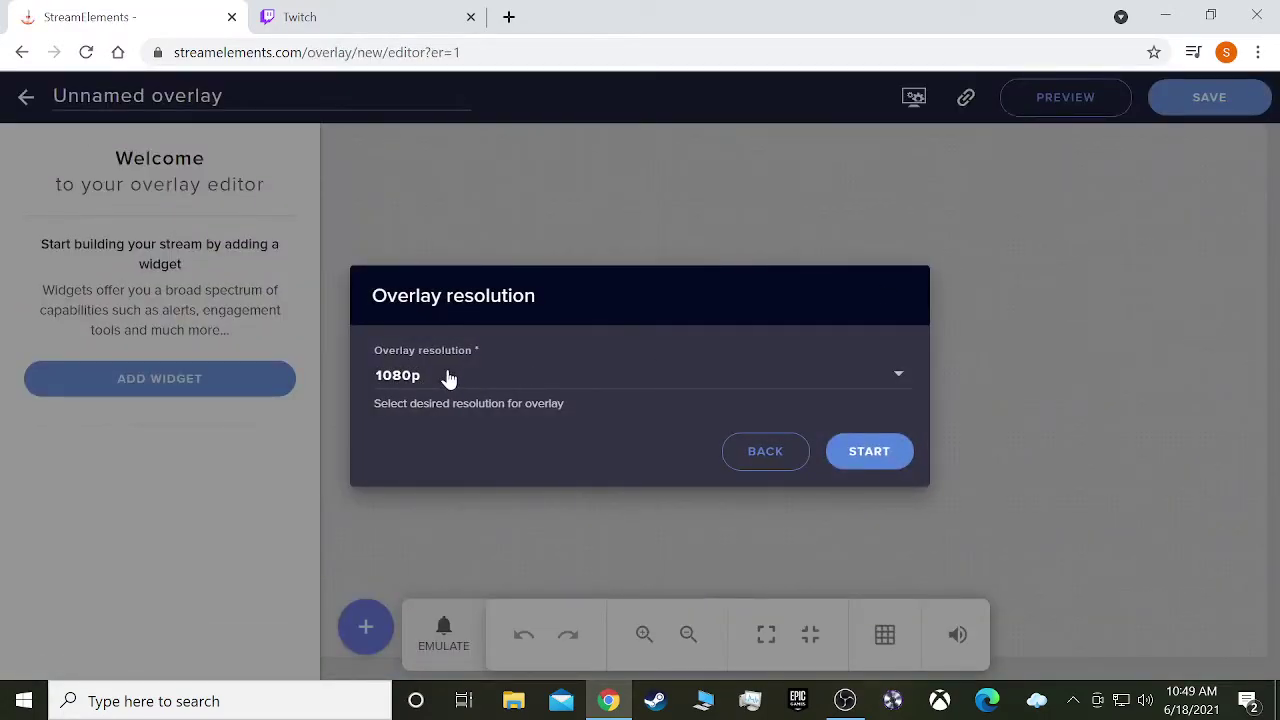
Step: Start a blank 1080p overlay and add an Alerts > Store redemptions widget
{"action": "left_click", "coordinate": [872, 456]}
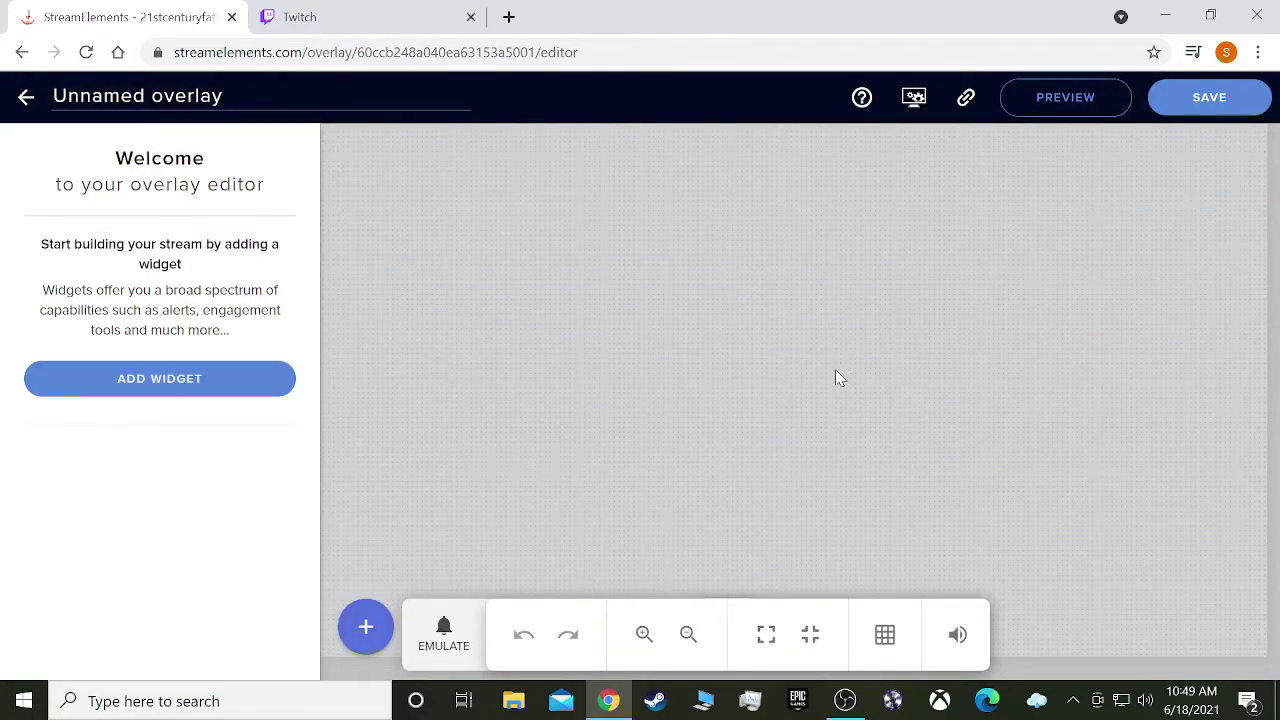
{"action": "left_click", "coordinate": [198, 388]}
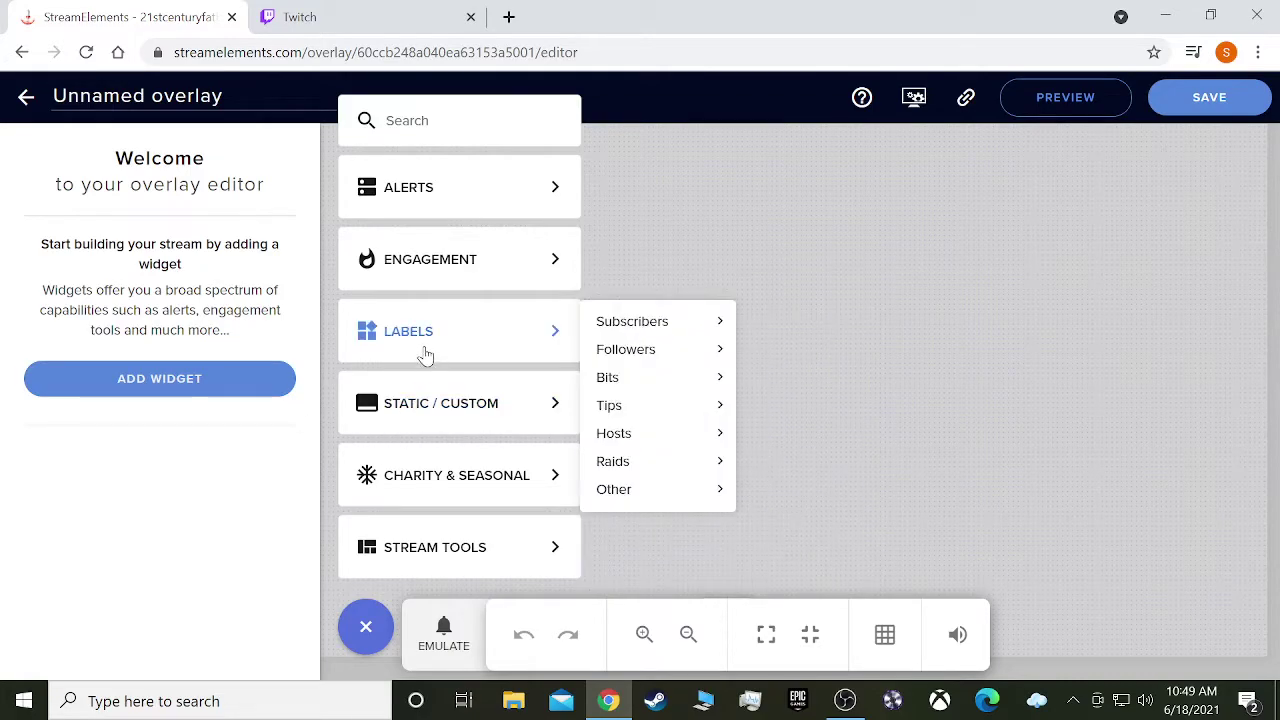
{"action": "mouse_move", "coordinate": [441, 192]}
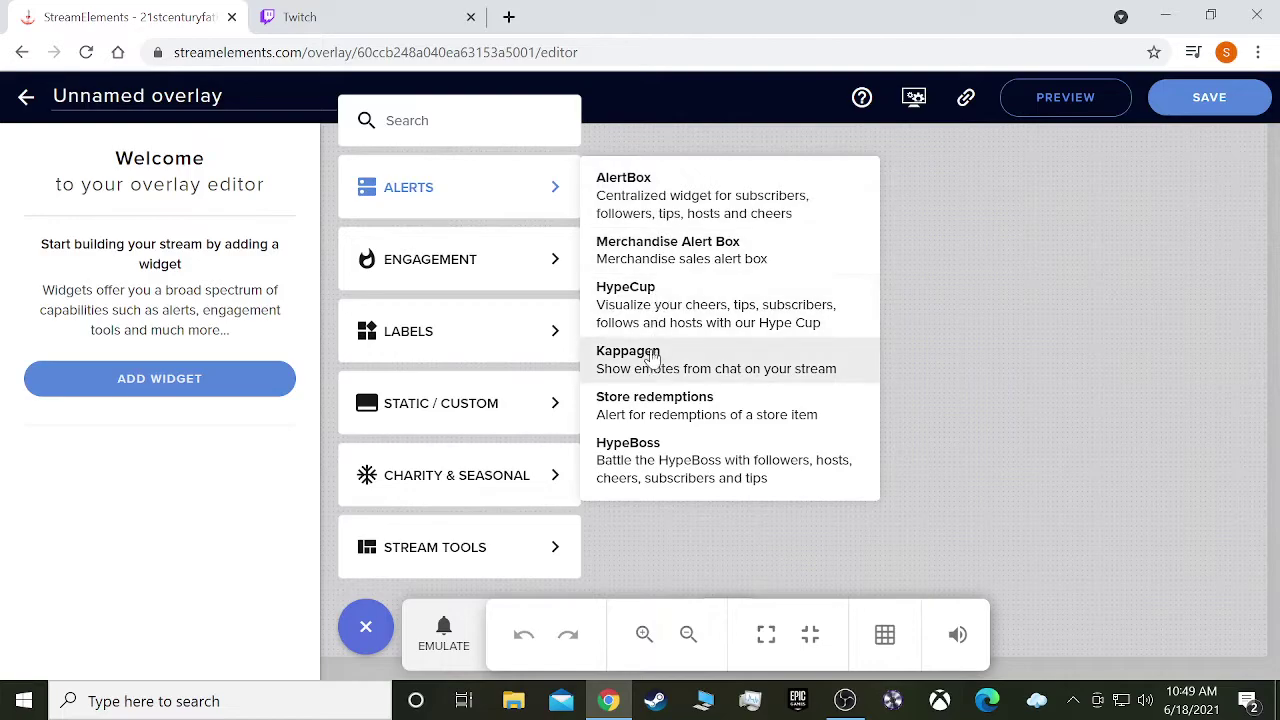
{"action": "left_click", "coordinate": [722, 414]}
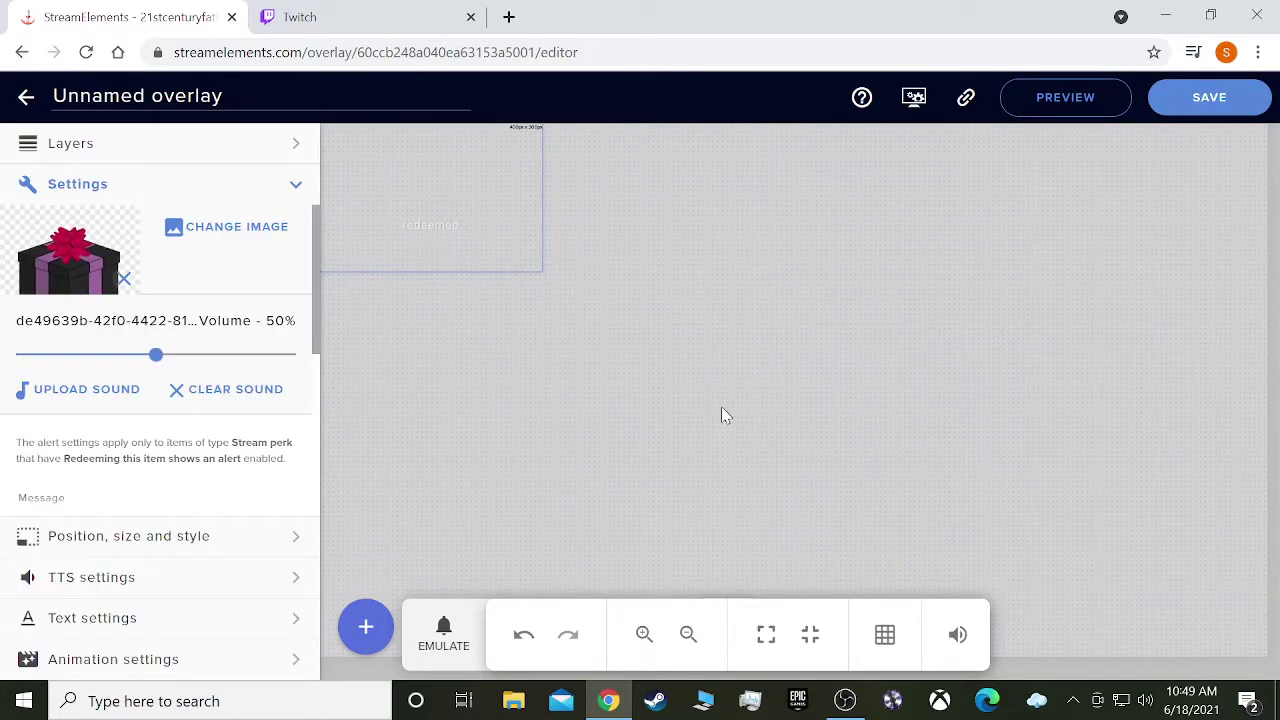
Step: Clear the redemption alert's gift-box image, then copy the overlay URL from Layers
{"action": "left_click", "coordinate": [124, 279]}
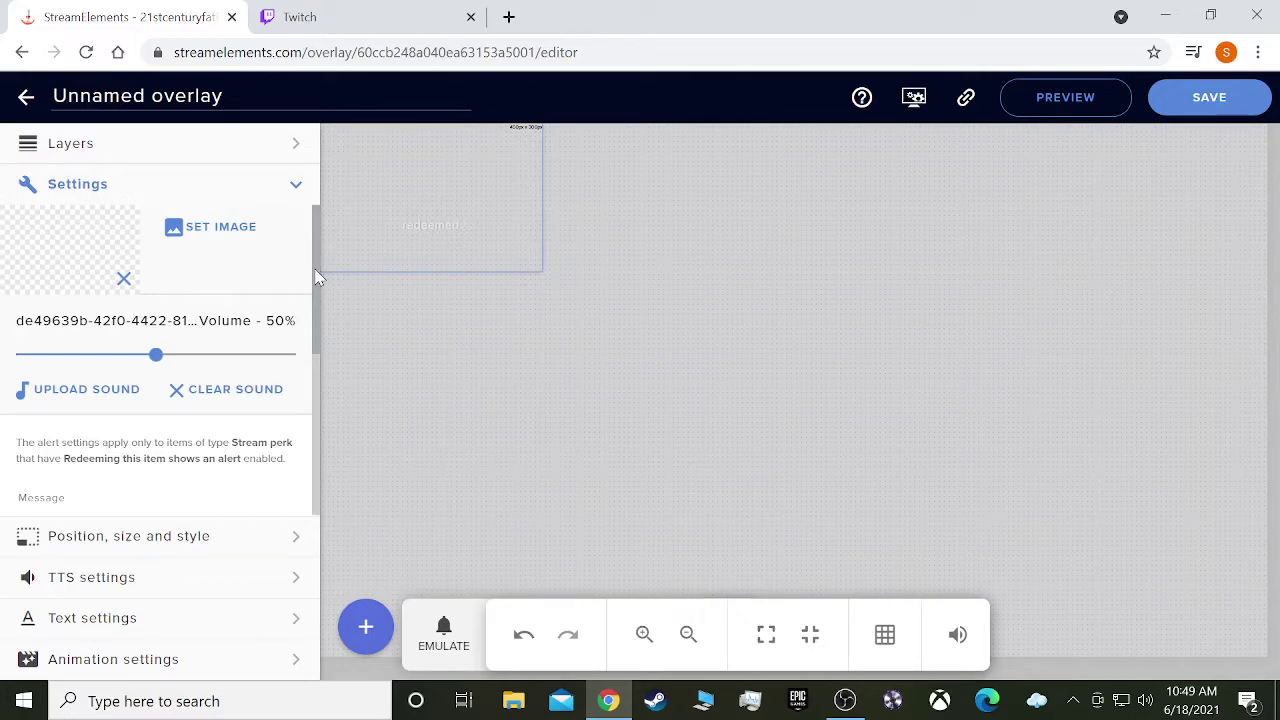
{"action": "scroll", "coordinate": [313, 260], "scroll_direction": "down", "scroll_amount": 1}
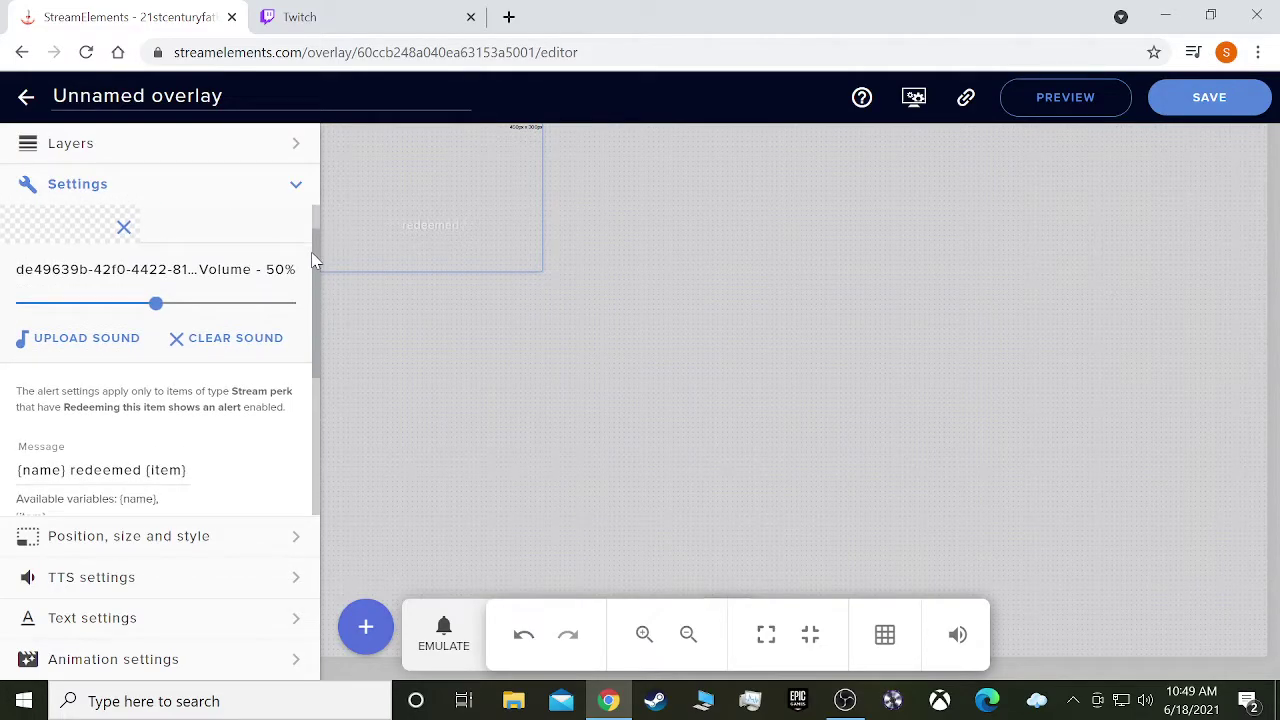
{"action": "scroll", "coordinate": [313, 260], "scroll_direction": "up", "scroll_amount": 1}
{"action": "scroll", "coordinate": [316, 257], "scroll_direction": "down", "scroll_amount": 1}
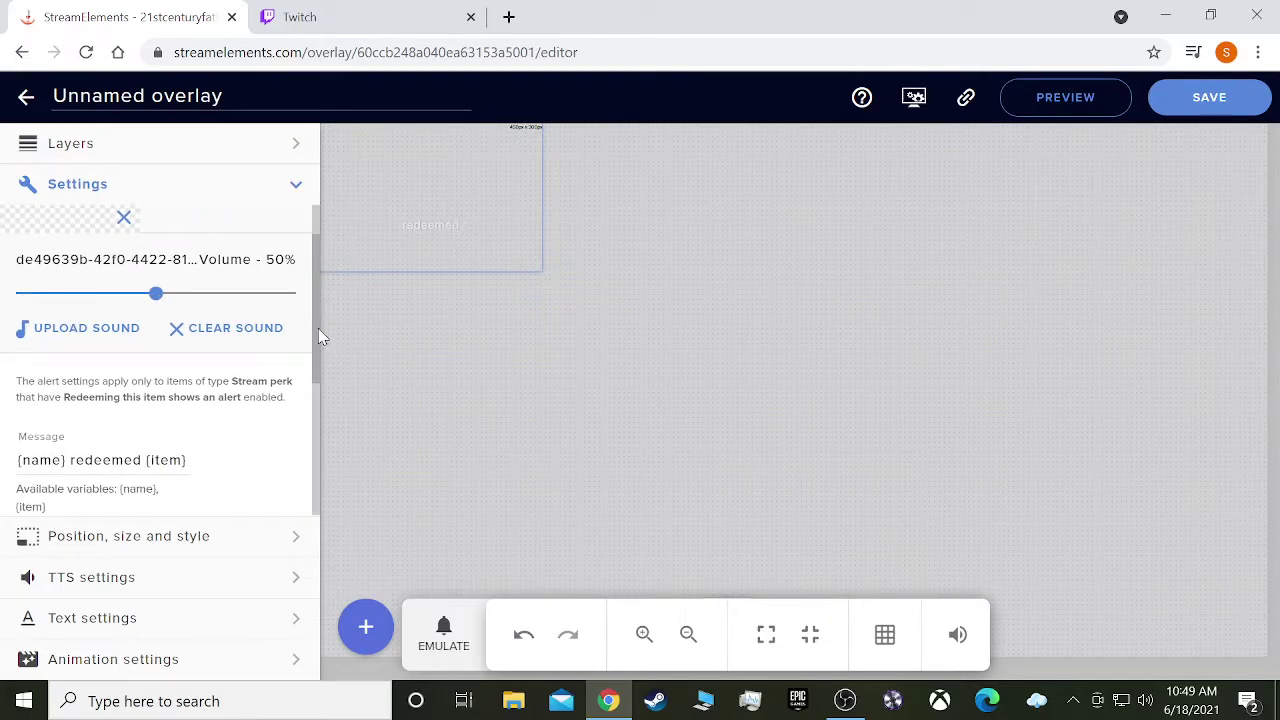
{"action": "left_click", "coordinate": [233, 147]}
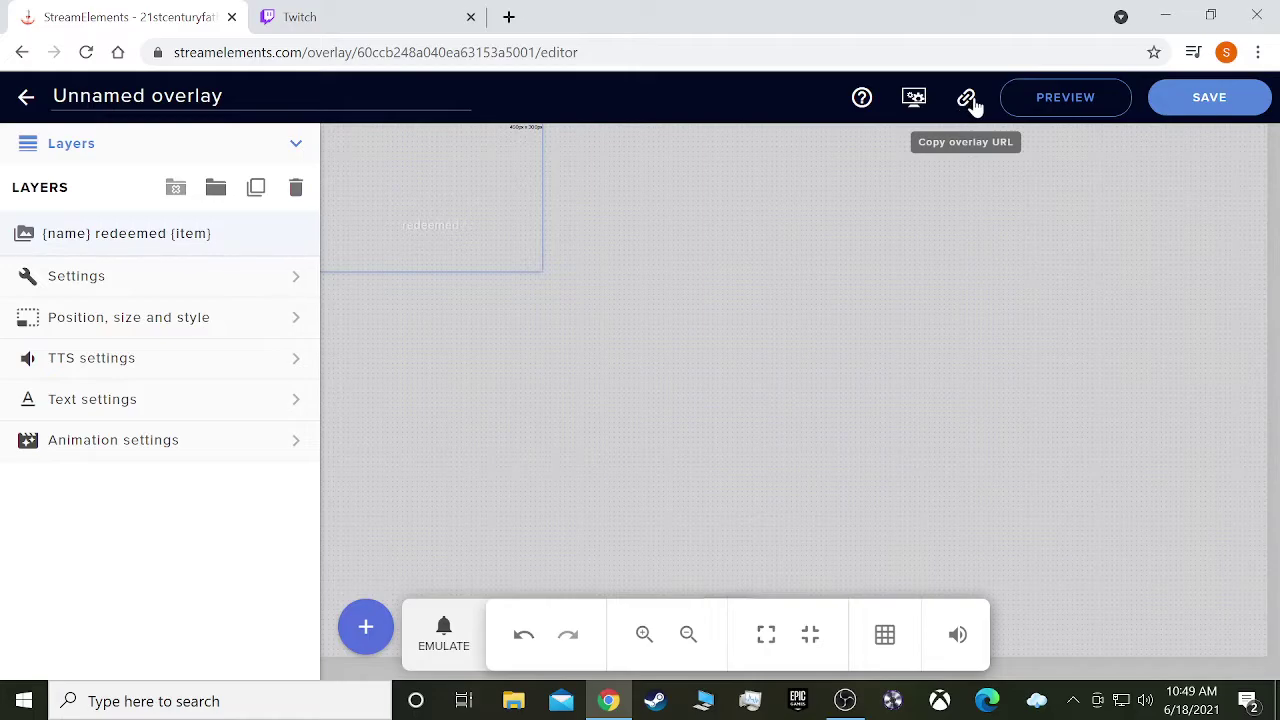
{"action": "left_click", "coordinate": [968, 103]}
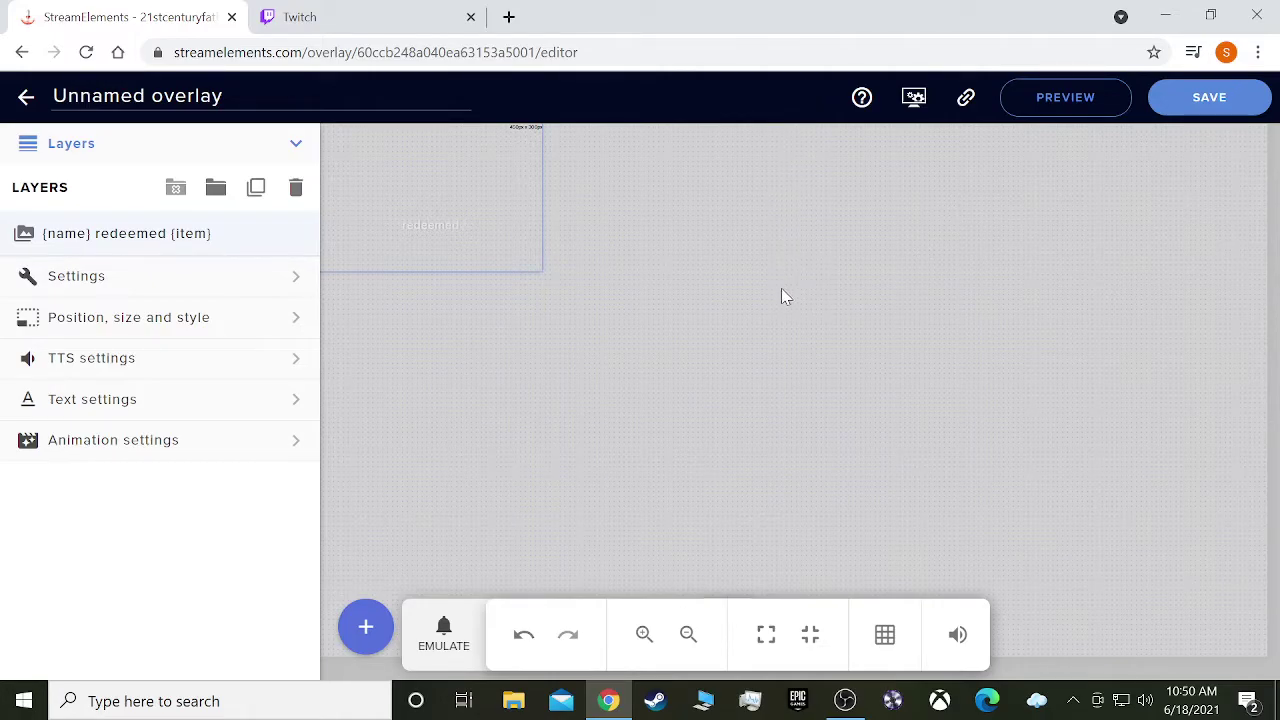
Step: Maximise OBS and add a new Browser source named 'Store2'
{"action": "left_click", "coordinate": [845, 700]}
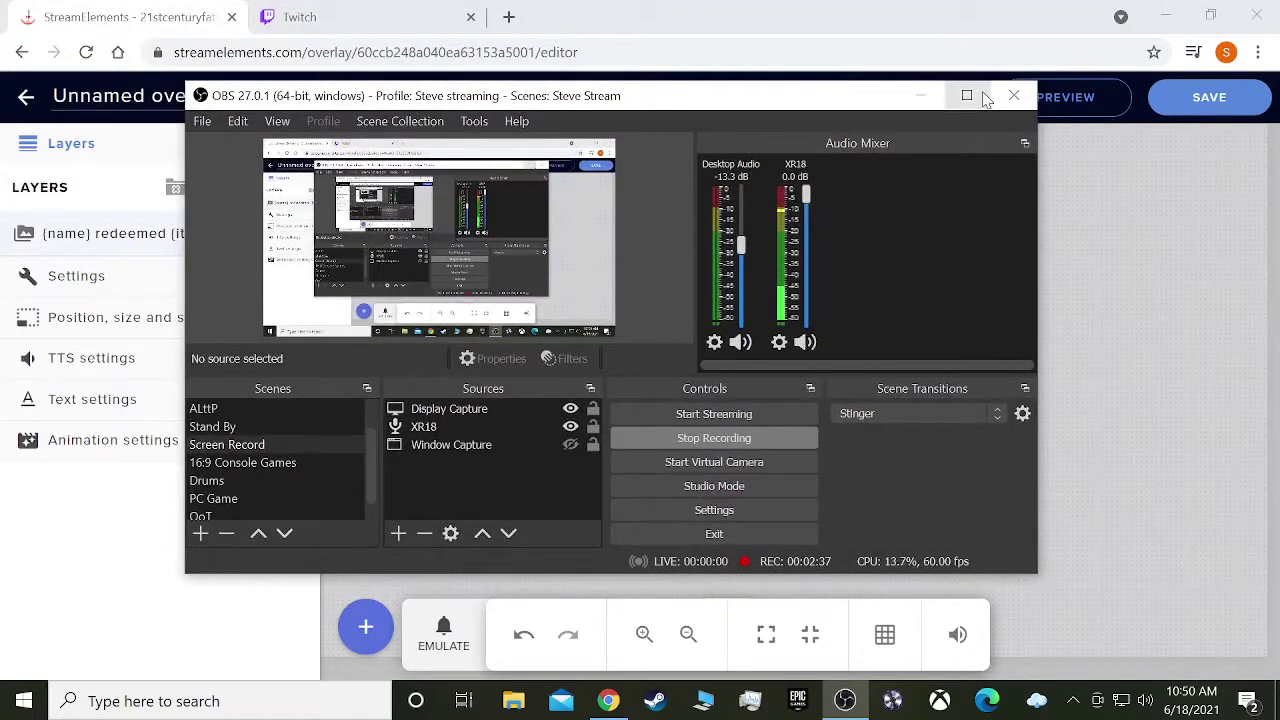
{"action": "left_click", "coordinate": [966, 95]}
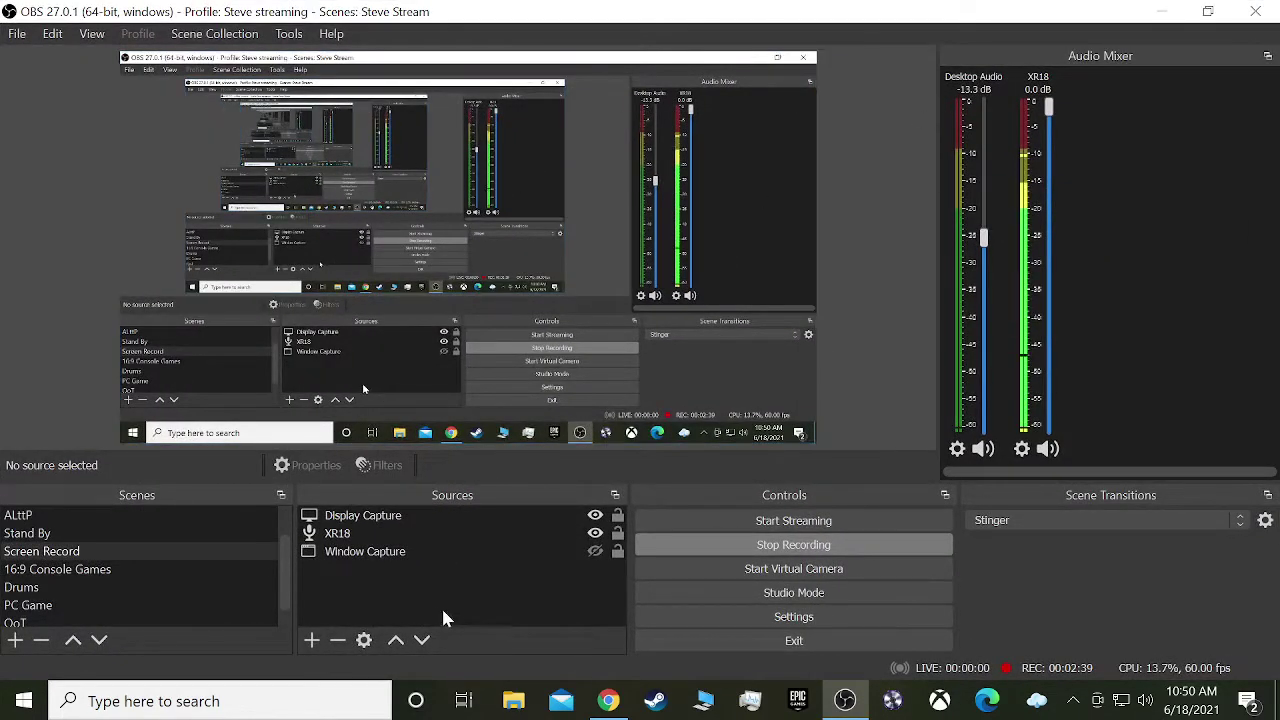
{"action": "left_click", "coordinate": [311, 642]}
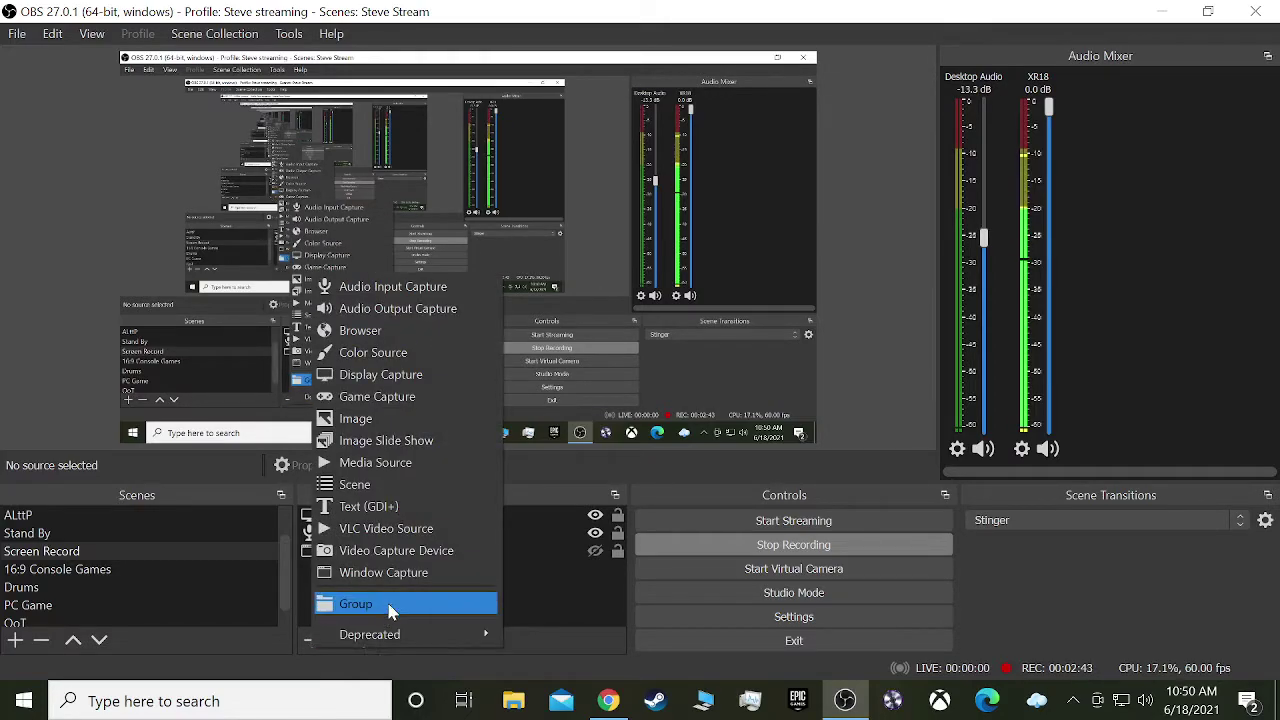
{"action": "left_click", "coordinate": [376, 338]}
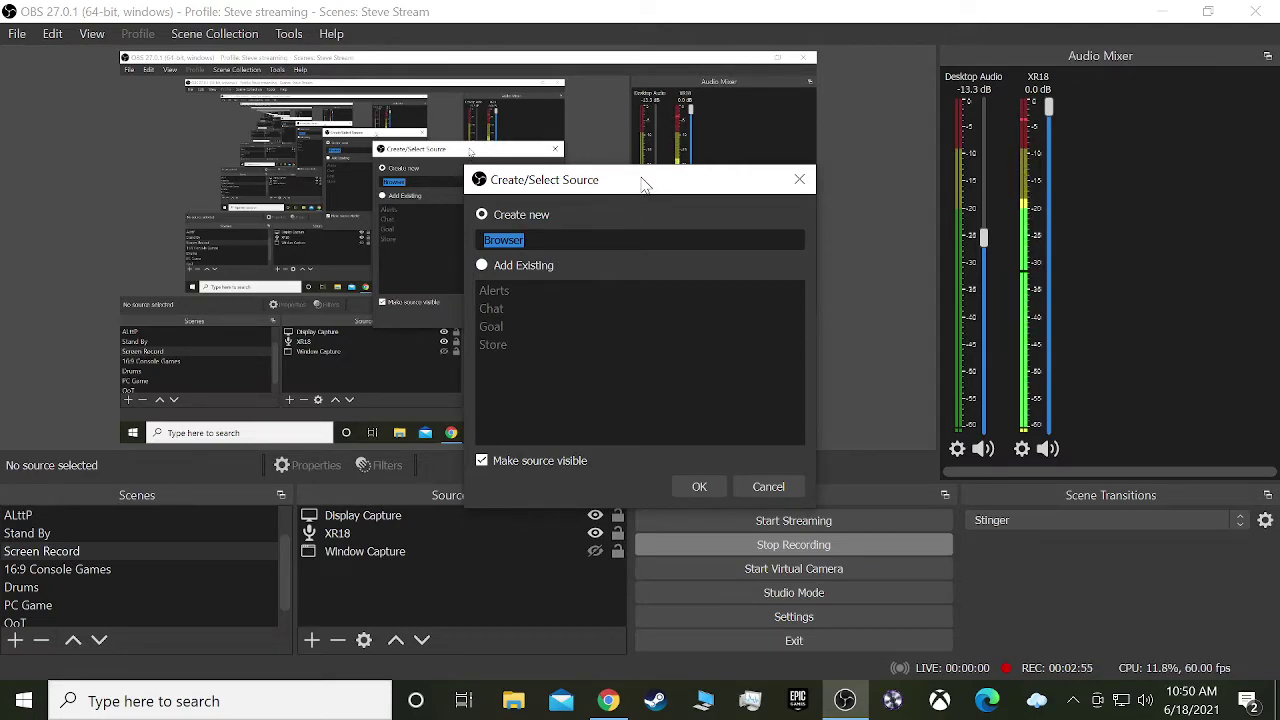
{"action": "type", "text": "St"}
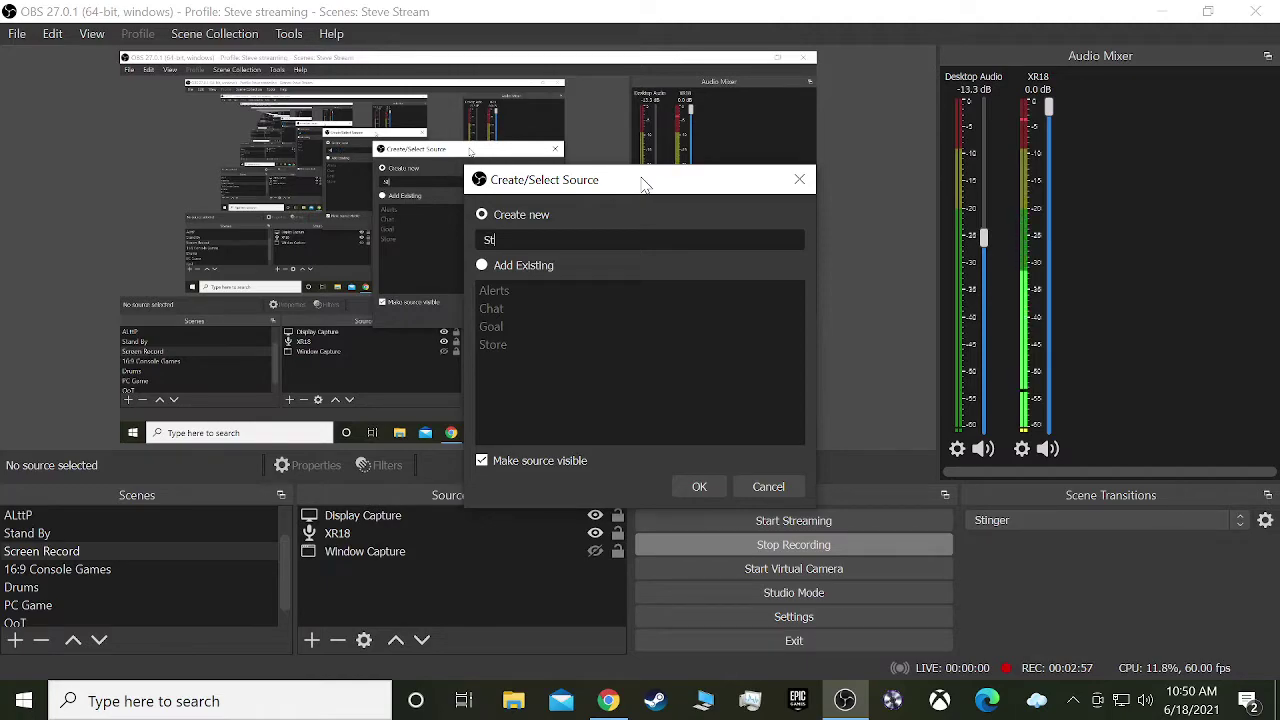
{"action": "type", "text": "ore2"}
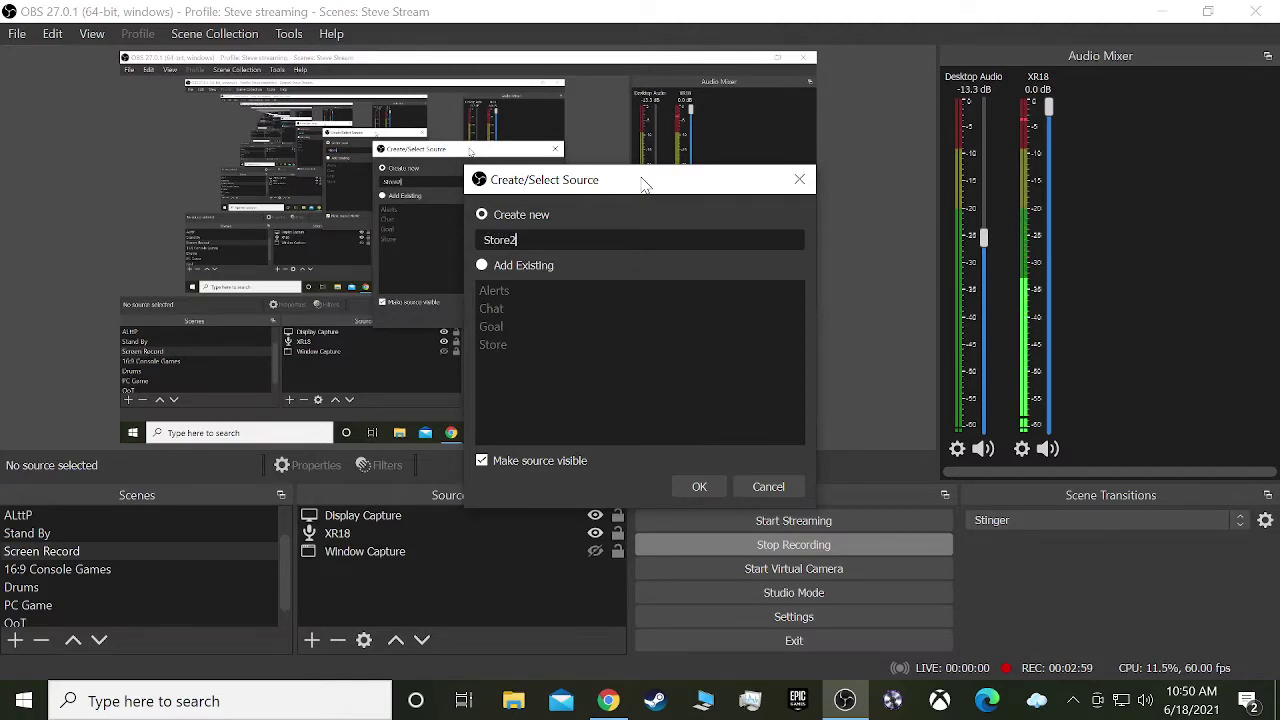
Step: Create Store2 and replace its placeholder URL with the pasted StreamElements overlay URL
{"action": "left_click", "coordinate": [700, 487]}
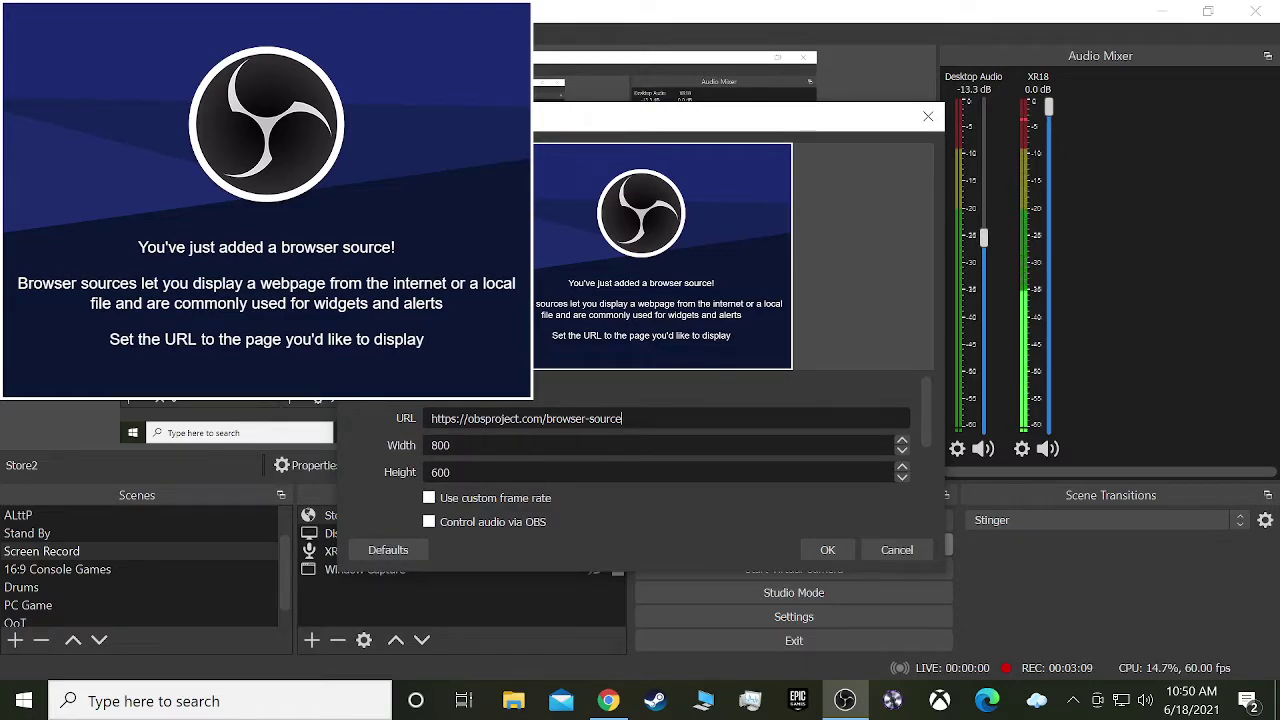
{"action": "key", "text": "shift+Left"}
{"action": "key", "text": "shift+Left"}
{"action": "key", "text": "shift+Left"}
{"action": "key", "text": "shift+Left"}
{"action": "key", "text": "shift+Left"}
{"action": "key", "text": "shift+Left"}
{"action": "key", "text": "shift+Left"}
{"action": "key", "text": "shift+Left"}
{"action": "key", "text": "shift+Left"}
{"action": "key", "text": "shift+Left"}
{"action": "key", "text": "shift+Left"}
{"action": "key", "text": "shift+Left"}
{"action": "key", "text": "shift+Left"}
{"action": "key", "text": "shift+Left"}
{"action": "key", "text": "shift+Left"}
{"action": "key", "text": "shift+Left"}
{"action": "key", "text": "shift+Left"}
{"action": "key", "text": "shift+Left"}
{"action": "key", "text": "shift+Left"}
{"action": "key", "text": "shift+Left"}
{"action": "key", "text": "End"}
{"action": "key", "text": "BackSpace"}
{"action": "key", "text": "BackSpace"}
{"action": "key", "text": "BackSpace"}
{"action": "key", "text": "BackSpace"}
{"action": "key", "text": "BackSpace"}
{"action": "key", "text": "BackSpace"}
{"action": "key", "text": "BackSpace"}
{"action": "key", "text": "BackSpace"}
{"action": "key", "text": "BackSpace"}
{"action": "key", "text": "BackSpace"}
{"action": "key", "text": "BackSpace"}
{"action": "key", "text": "BackSpace"}
{"action": "key", "text": "BackSpace"}
{"action": "key", "text": "BackSpace"}
{"action": "key", "text": "BackSpace"}
{"action": "key", "text": "BackSpace"}
{"action": "key", "text": "BackSpace"}
{"action": "key", "text": "BackSpace"}
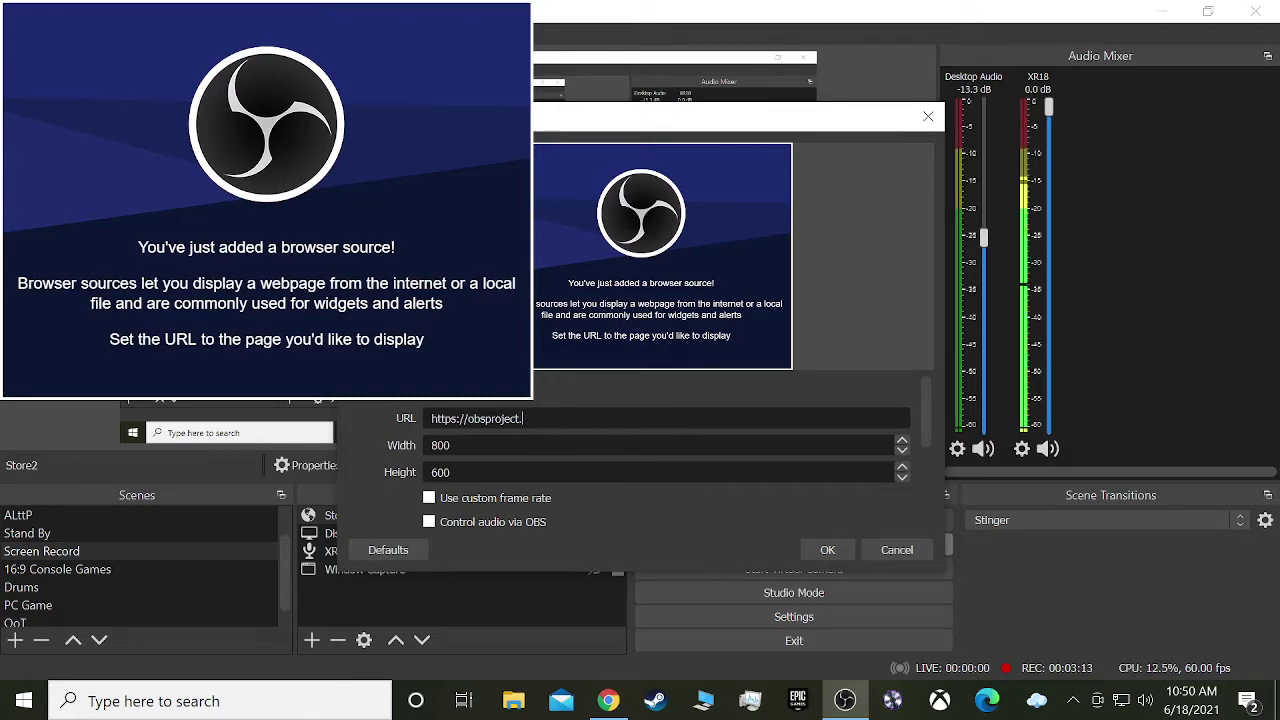
{"action": "key", "text": "BackSpace"}
{"action": "key", "text": "BackSpace"}
{"action": "key", "text": "BackSpace"}
{"action": "key", "text": "BackSpace"}
{"action": "key", "text": "BackSpace"}
{"action": "key", "text": "BackSpace"}
{"action": "key", "text": "BackSpace"}
{"action": "key", "text": "BackSpace"}
{"action": "key", "text": "BackSpace"}
{"action": "key", "text": "BackSpace"}
{"action": "key", "text": "BackSpace"}
{"action": "key", "text": "BackSpace"}
{"action": "key", "text": "BackSpace"}
{"action": "key", "text": "BackSpace"}
{"action": "key", "text": "BackSpace"}
{"action": "key", "text": "BackSpace"}
{"action": "key", "text": "BackSpace"}
{"action": "key", "text": "BackSpace"}
{"action": "key", "text": "BackSpace"}
{"action": "right_click", "coordinate": [510, 418]}
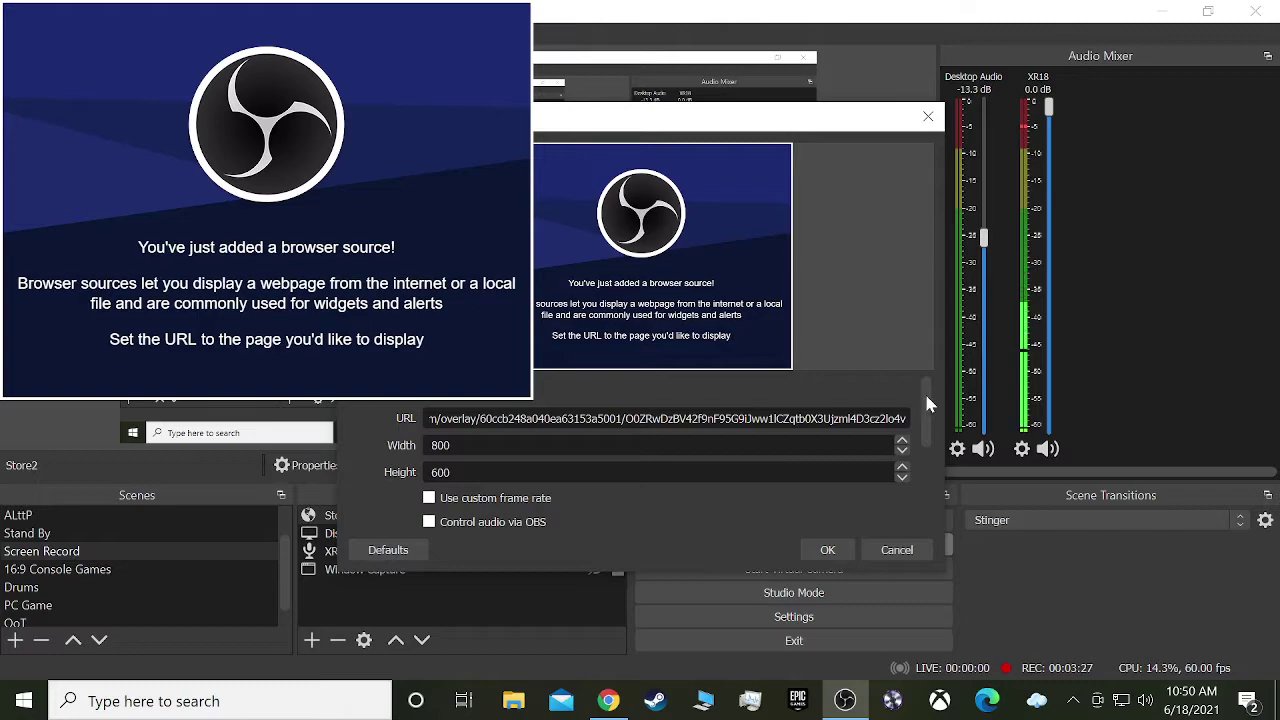
Step: Uncheck 'Shutdown source when not visible' in the Store2 properties
{"action": "left_click_drag", "start_coordinate": [924, 391], "coordinate": [920, 521]}
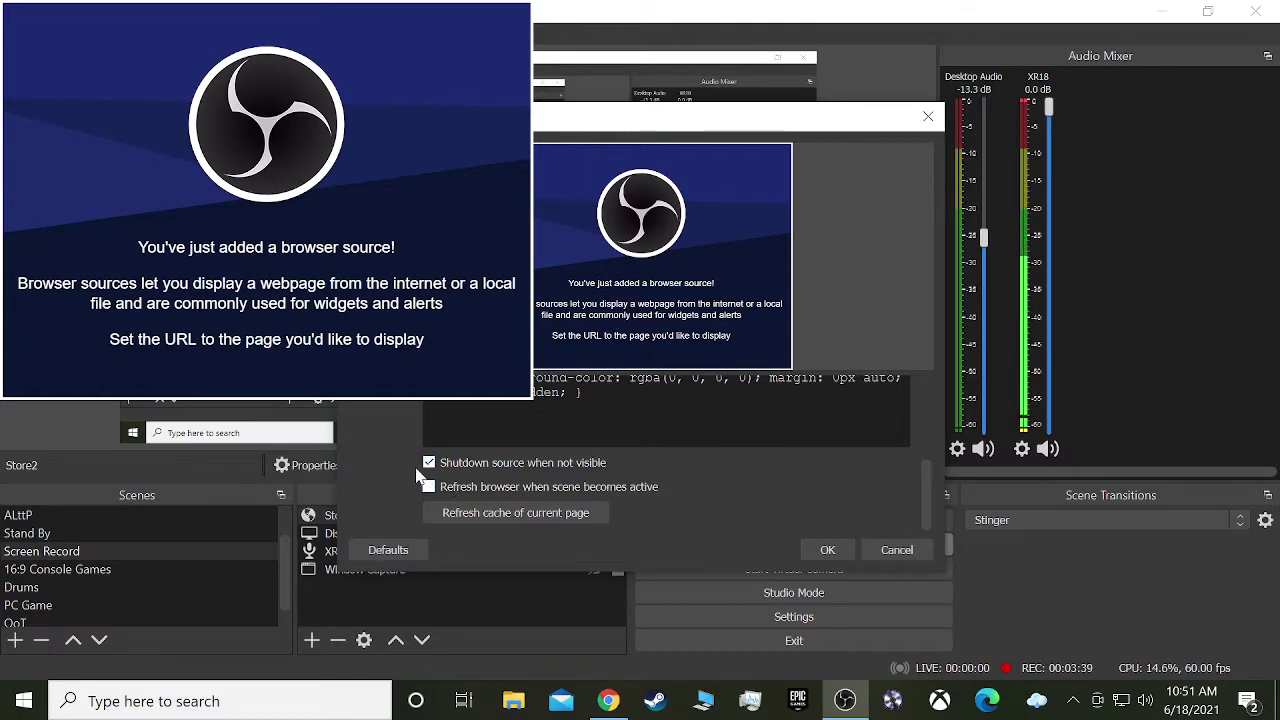
{"action": "left_click", "coordinate": [429, 464]}
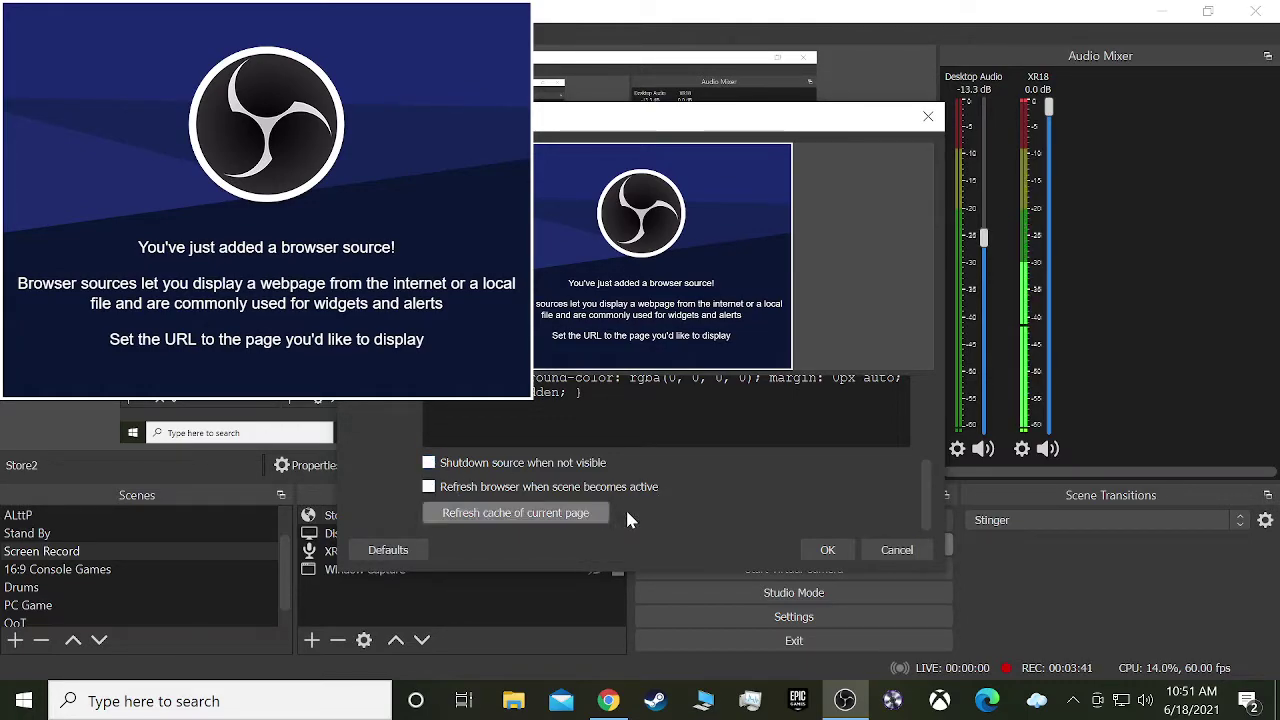
{"action": "left_click_drag", "start_coordinate": [926, 490], "coordinate": [929, 378]}
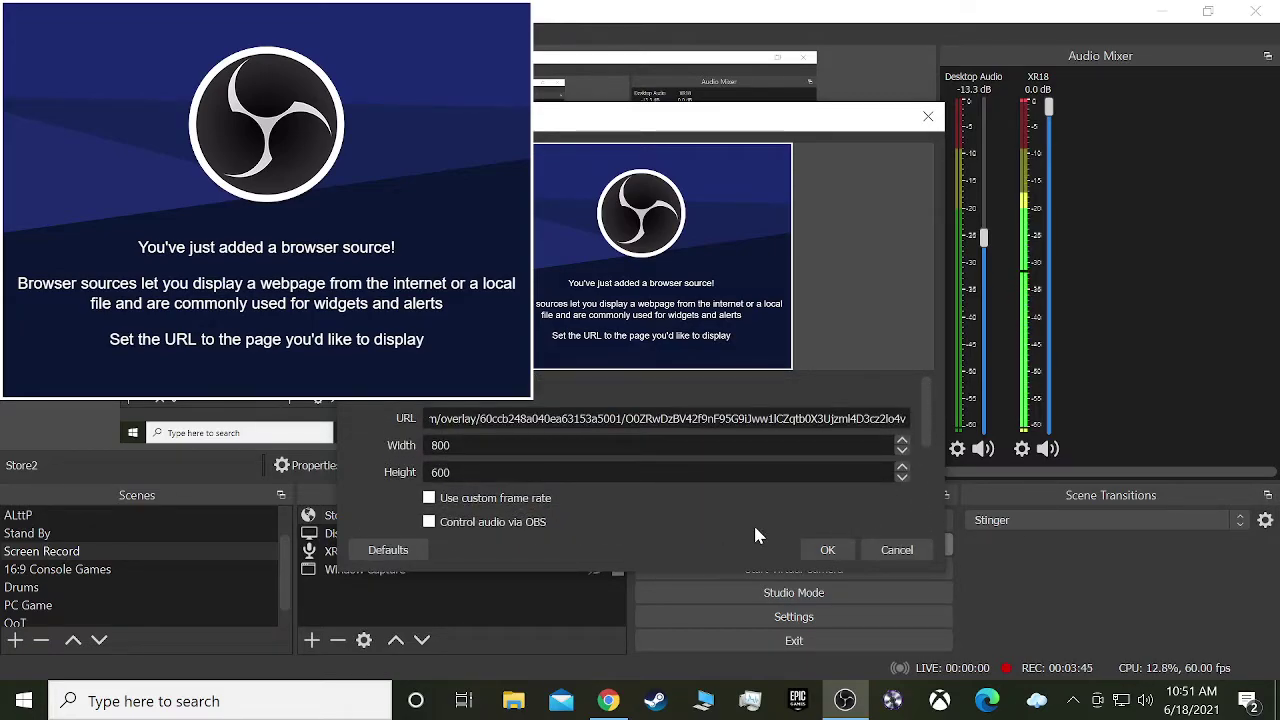
Step: Apply the browser settings, then enable 'Control audio via OBS' in Store2's properties
{"action": "left_click", "coordinate": [818, 545]}
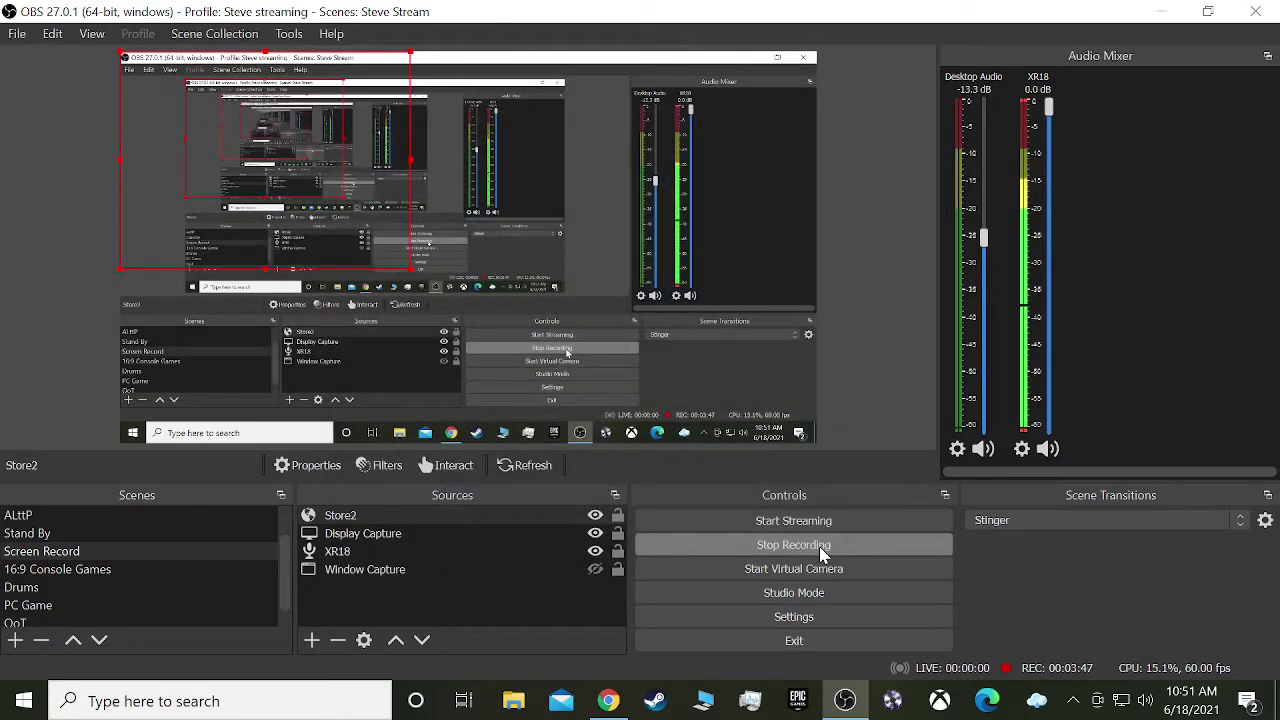
{"action": "right_click", "coordinate": [349, 522]}
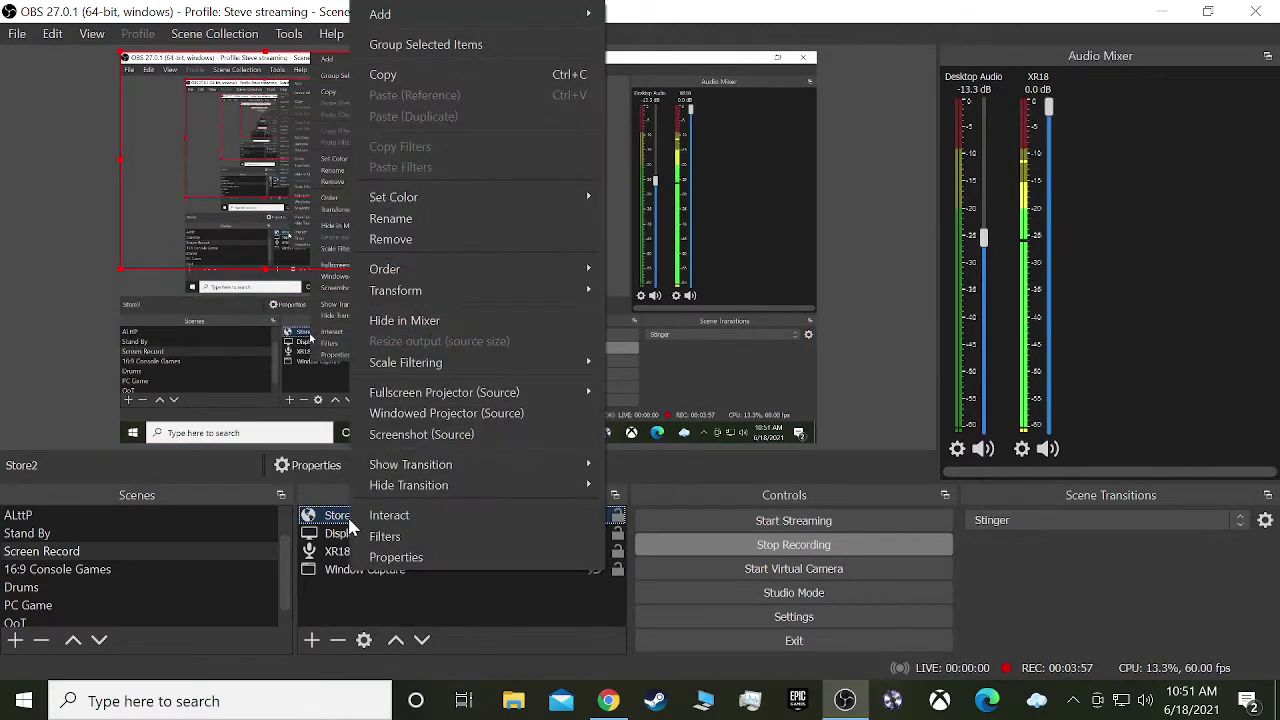
{"action": "left_click", "coordinate": [440, 558]}
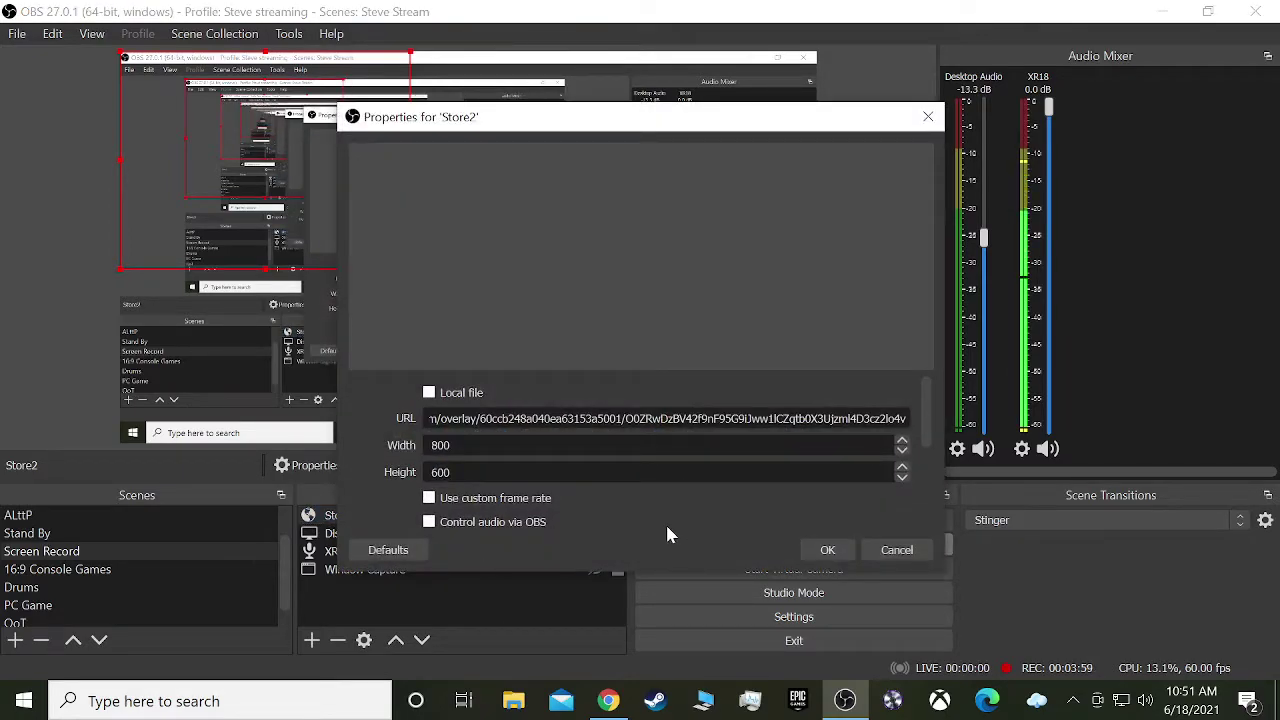
{"action": "scroll", "coordinate": [666, 530], "scroll_direction": "down", "scroll_amount": 3}
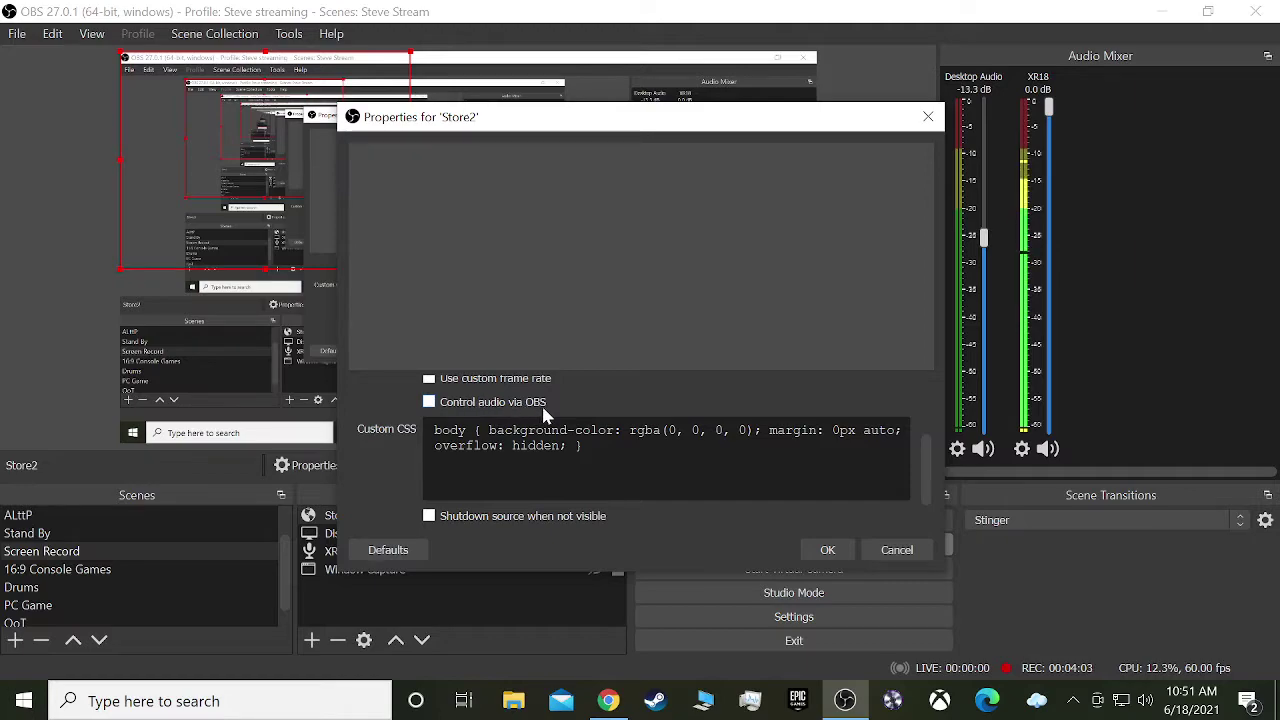
{"action": "scroll", "coordinate": [546, 414], "scroll_direction": "up", "scroll_amount": 1}
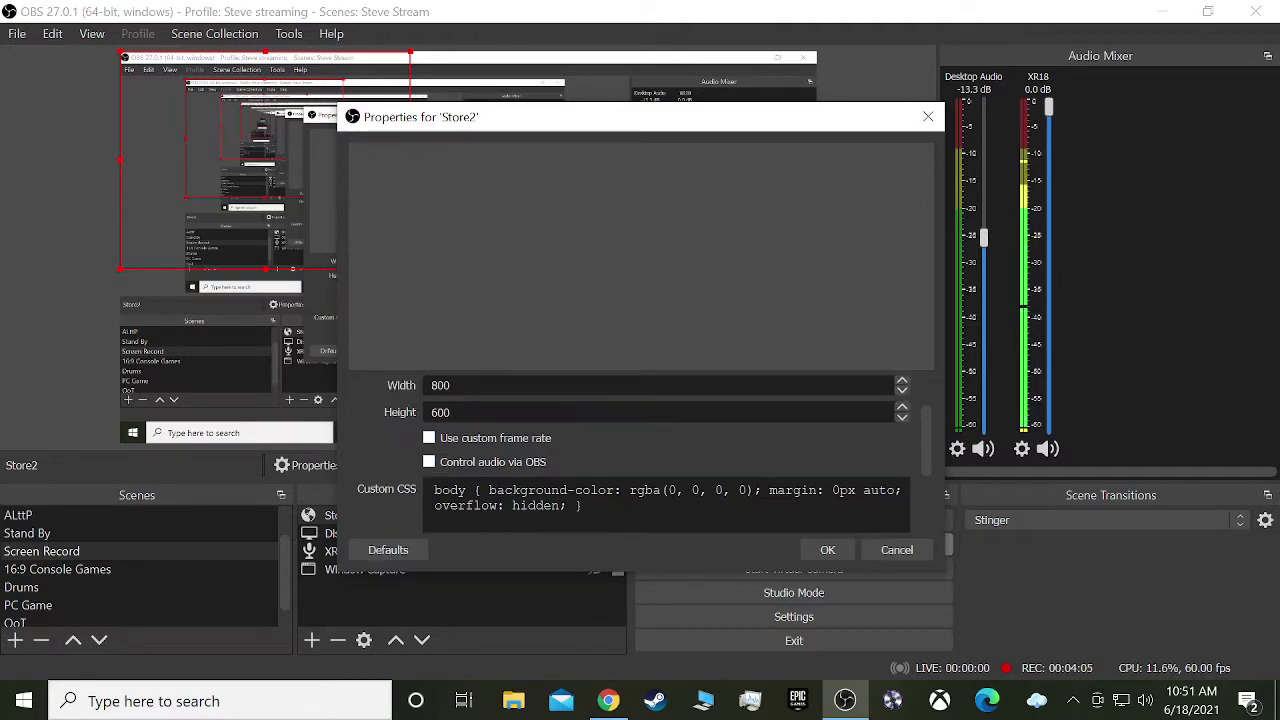
{"action": "left_click", "coordinate": [430, 465]}
{"action": "left_click", "coordinate": [828, 550]}
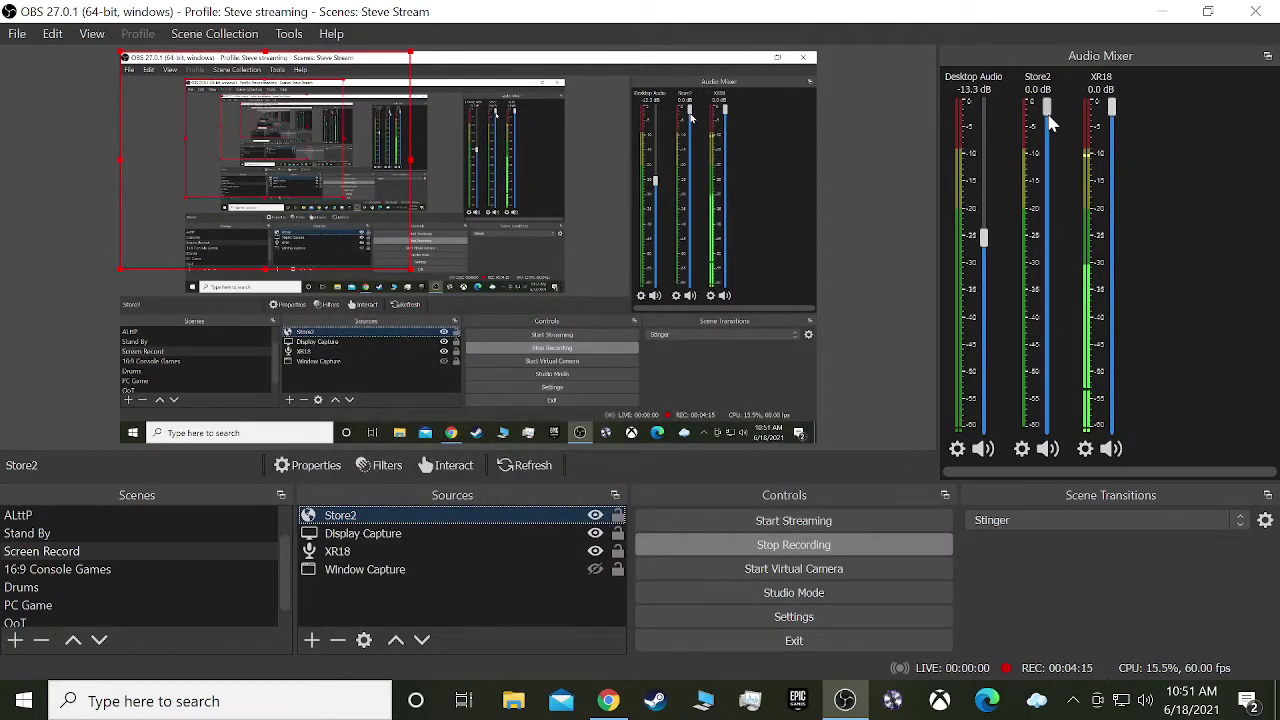
Step: Lower the Store2 fader in the Audio Mixer and minimise OBS
{"action": "left_click_drag", "start_coordinate": [1049, 122], "coordinate": [1060, 96]}
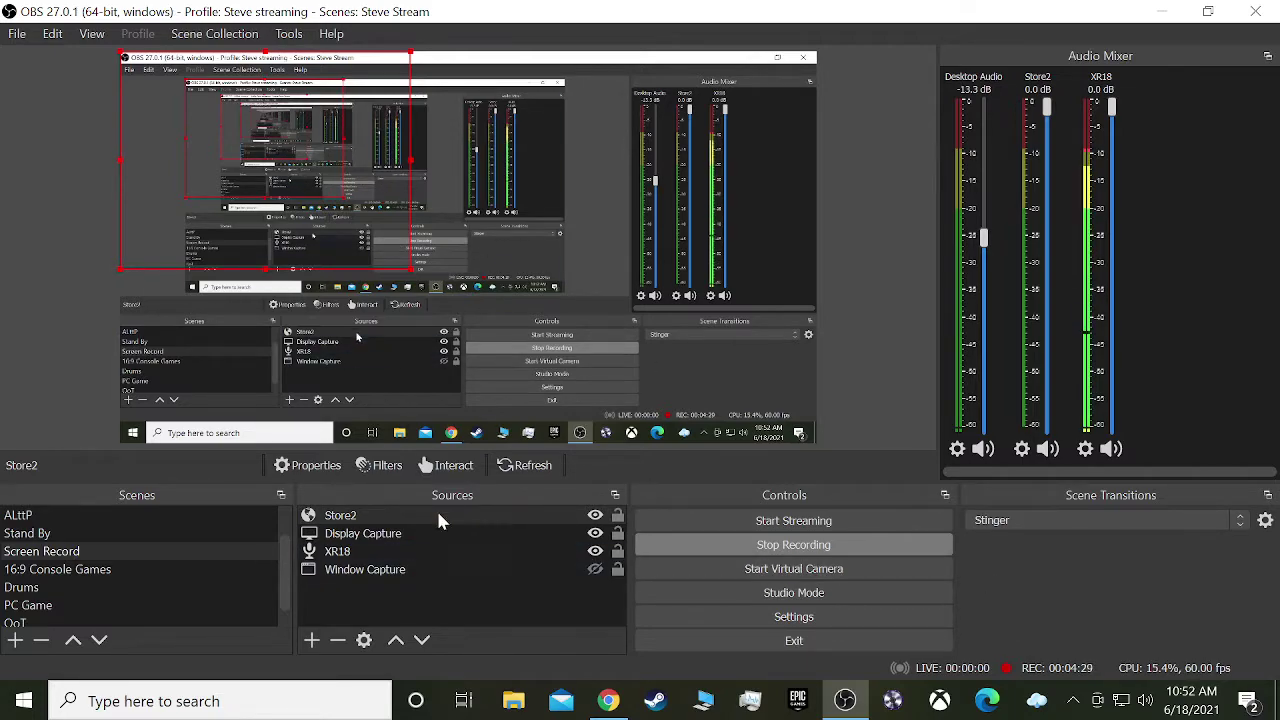
{"action": "left_click", "coordinate": [1163, 14]}
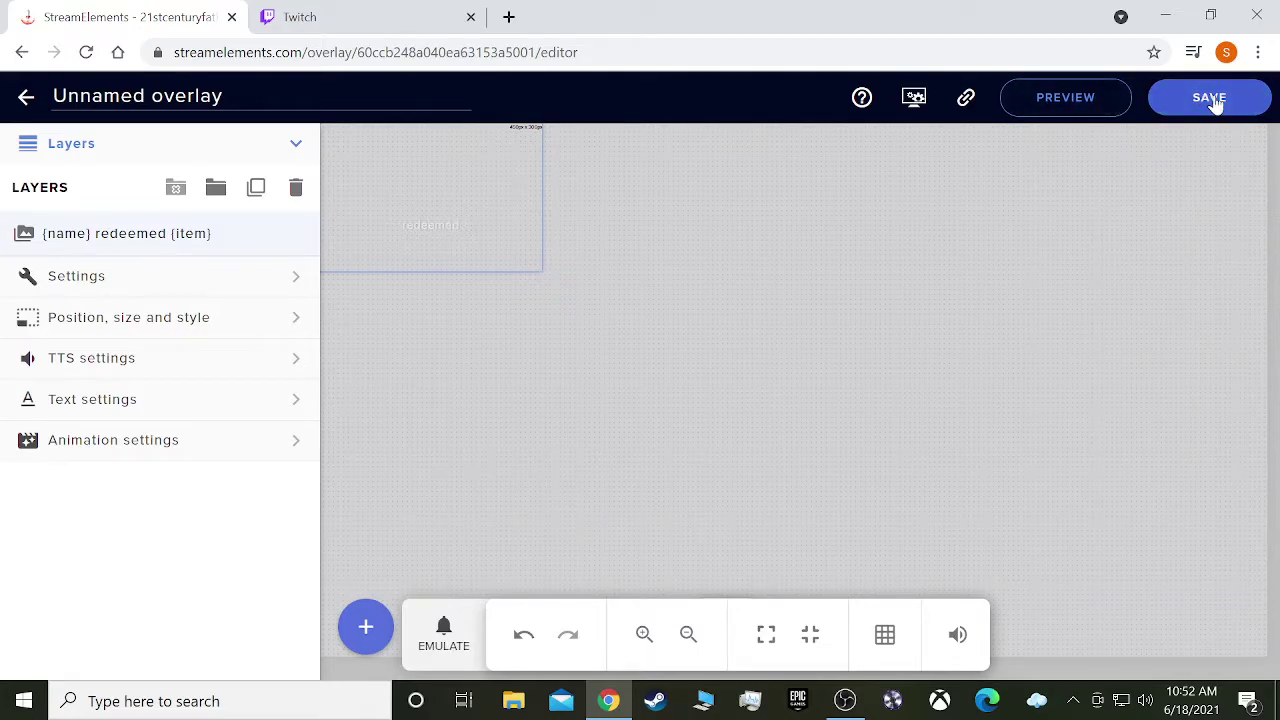
Step: Save the overlay with the name 'Store2' and return to the Overlays list
{"action": "left_click", "coordinate": [844, 699]}
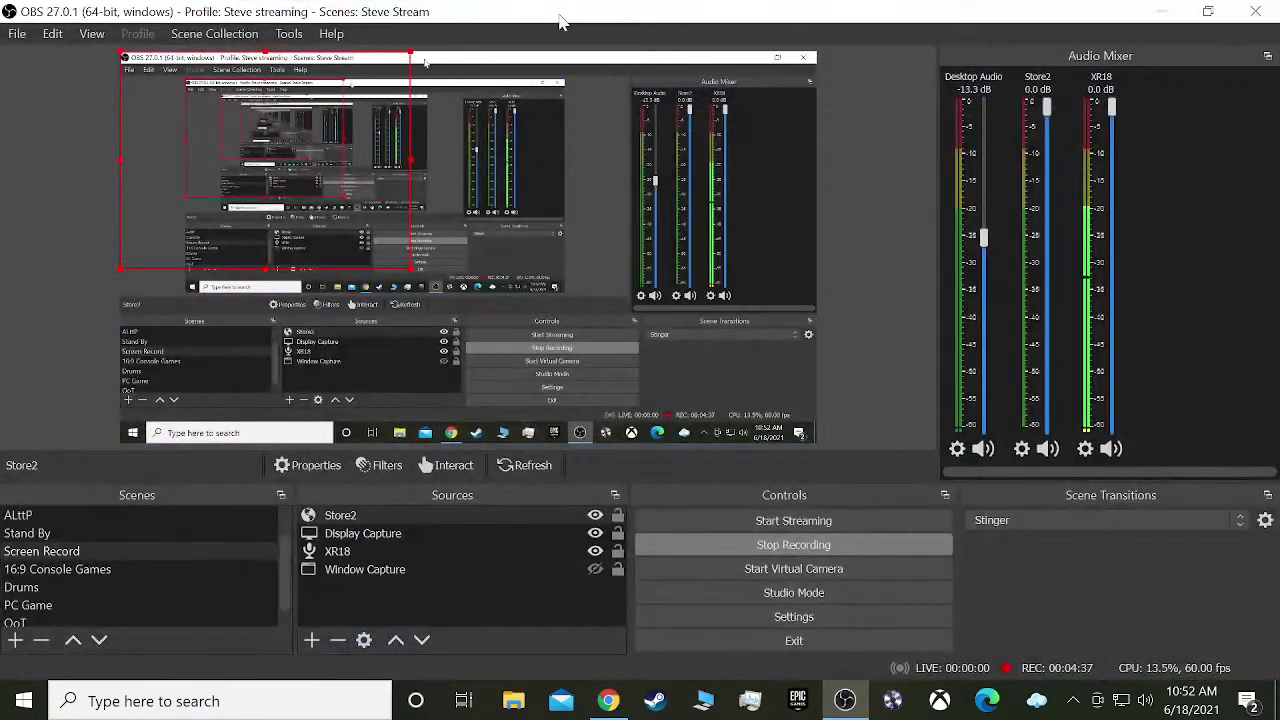
{"action": "left_click", "coordinate": [1163, 12]}
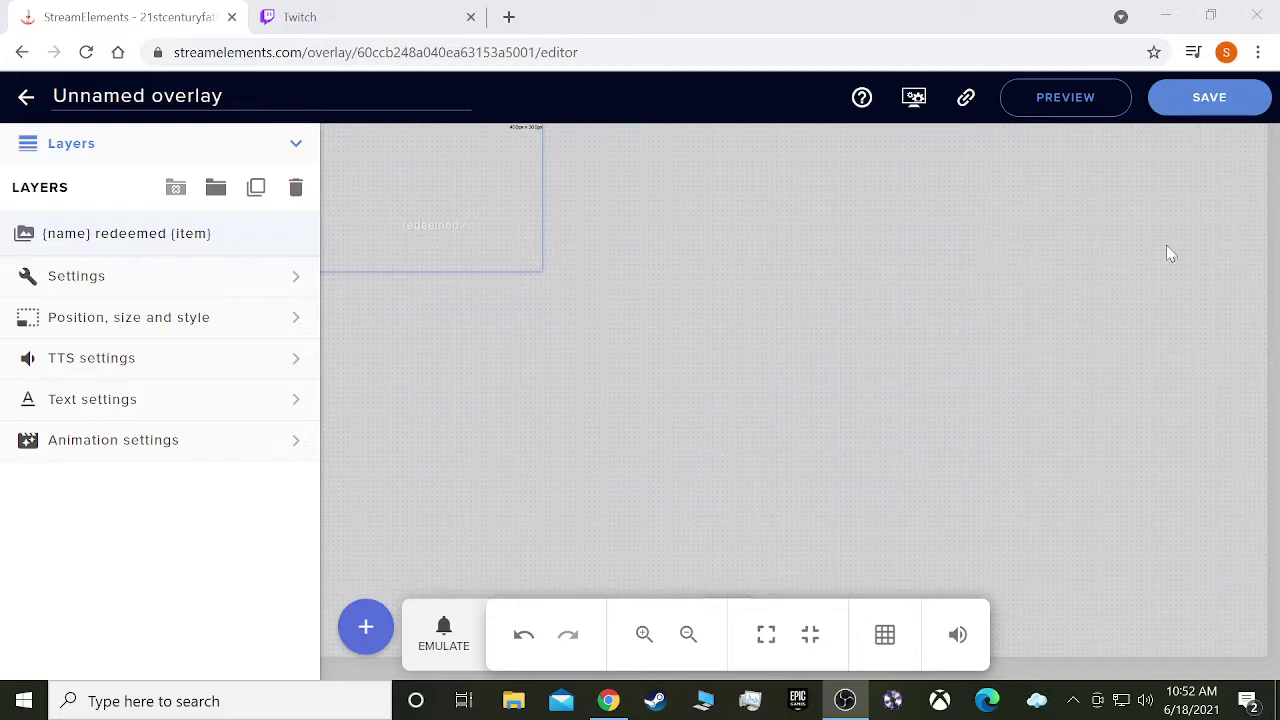
{"action": "left_click", "coordinate": [1219, 105]}
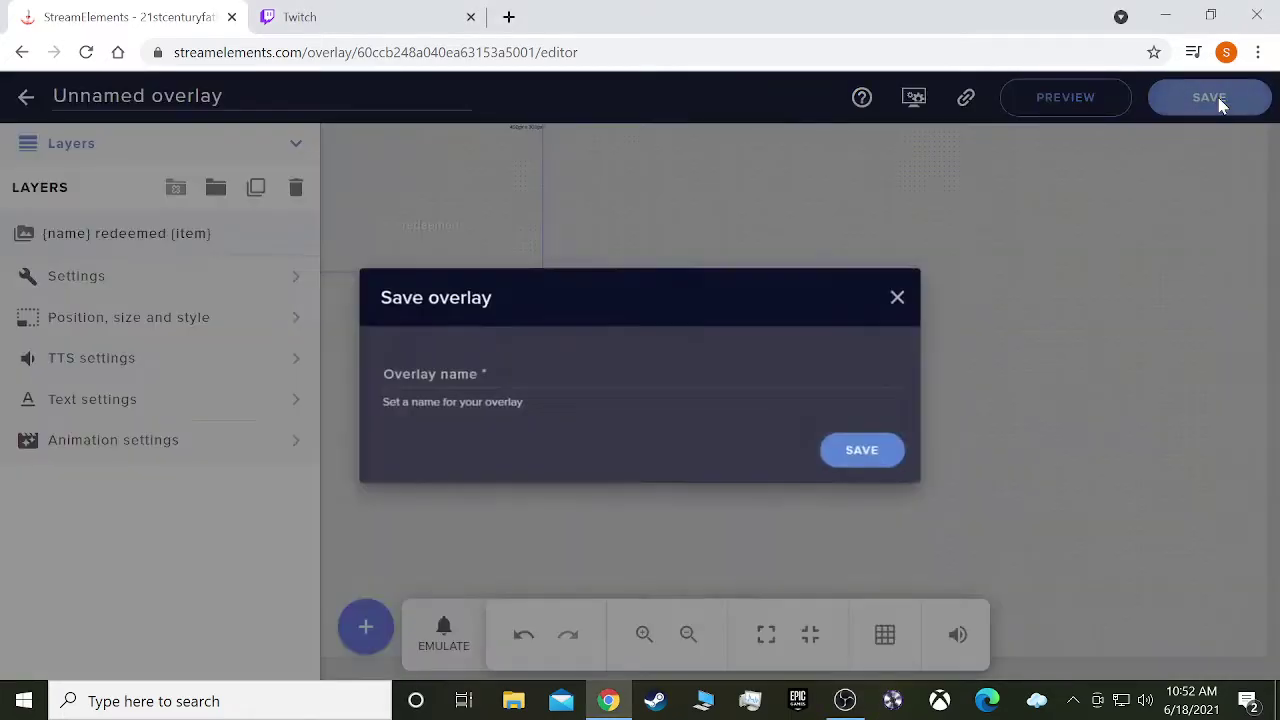
{"action": "left_click", "coordinate": [640, 375]}
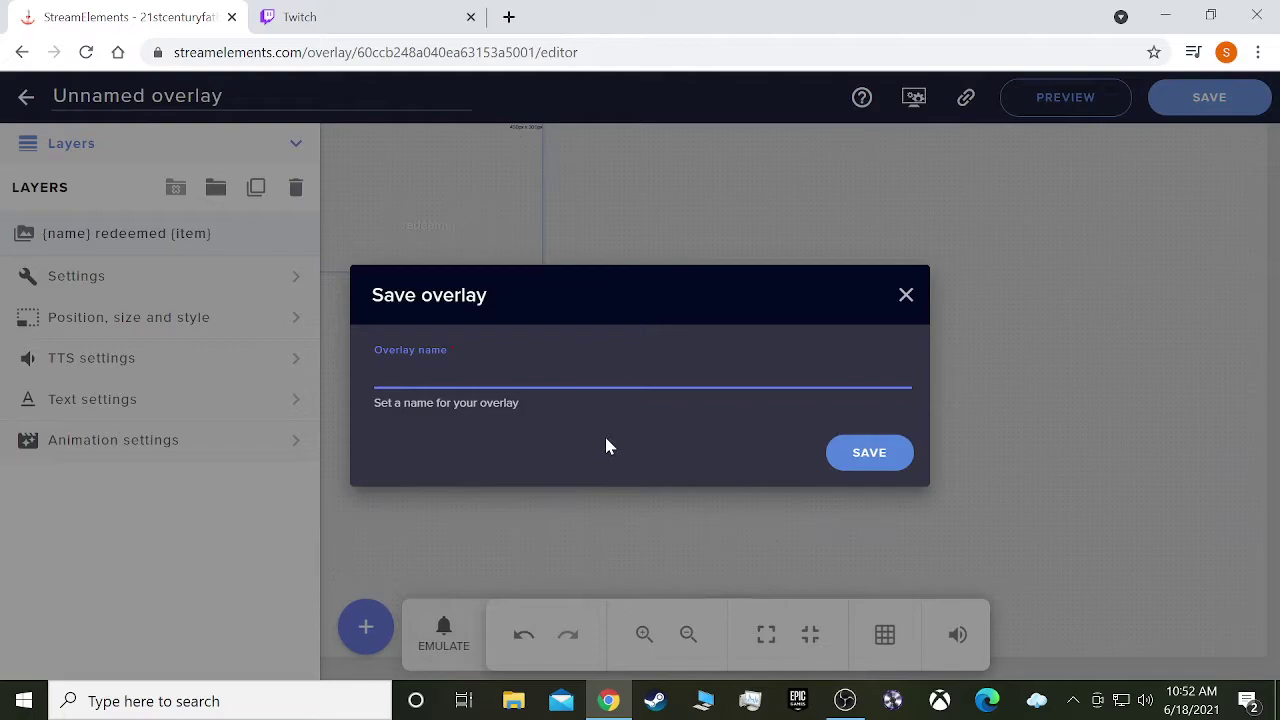
{"action": "type", "text": "Store2"}
{"action": "key", "text": "Return"}
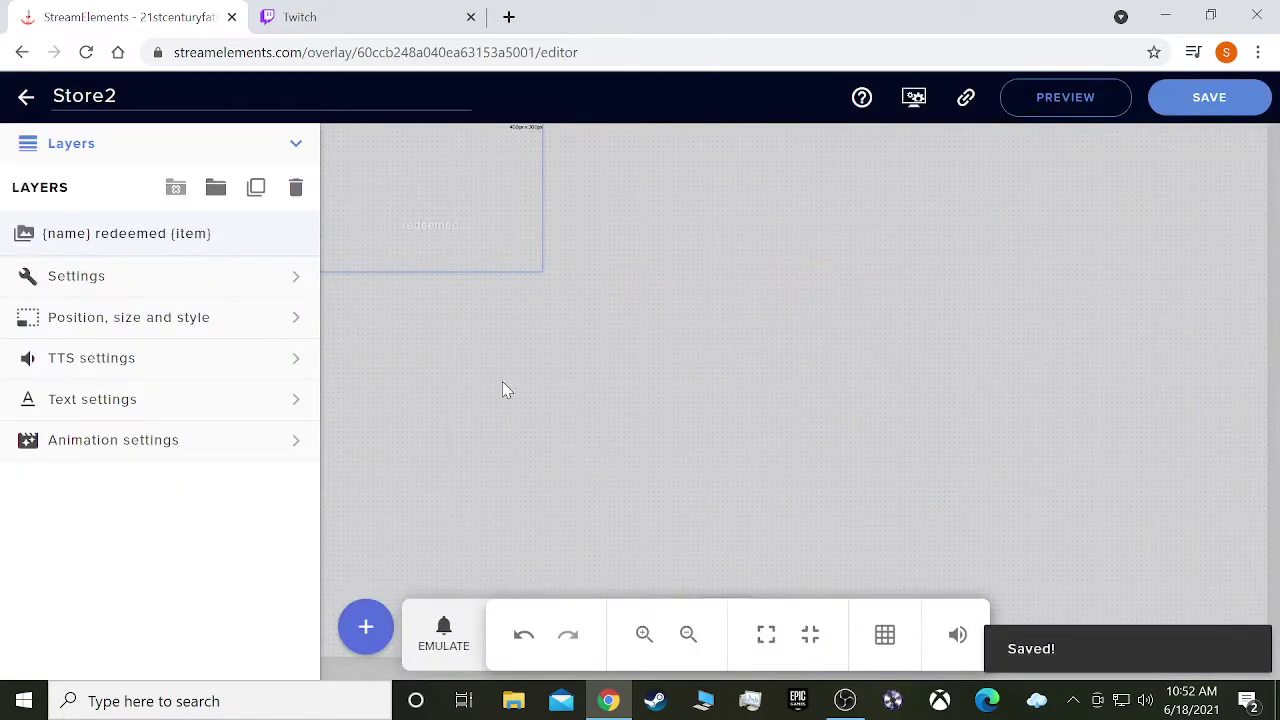
{"action": "left_click", "coordinate": [25, 100]}
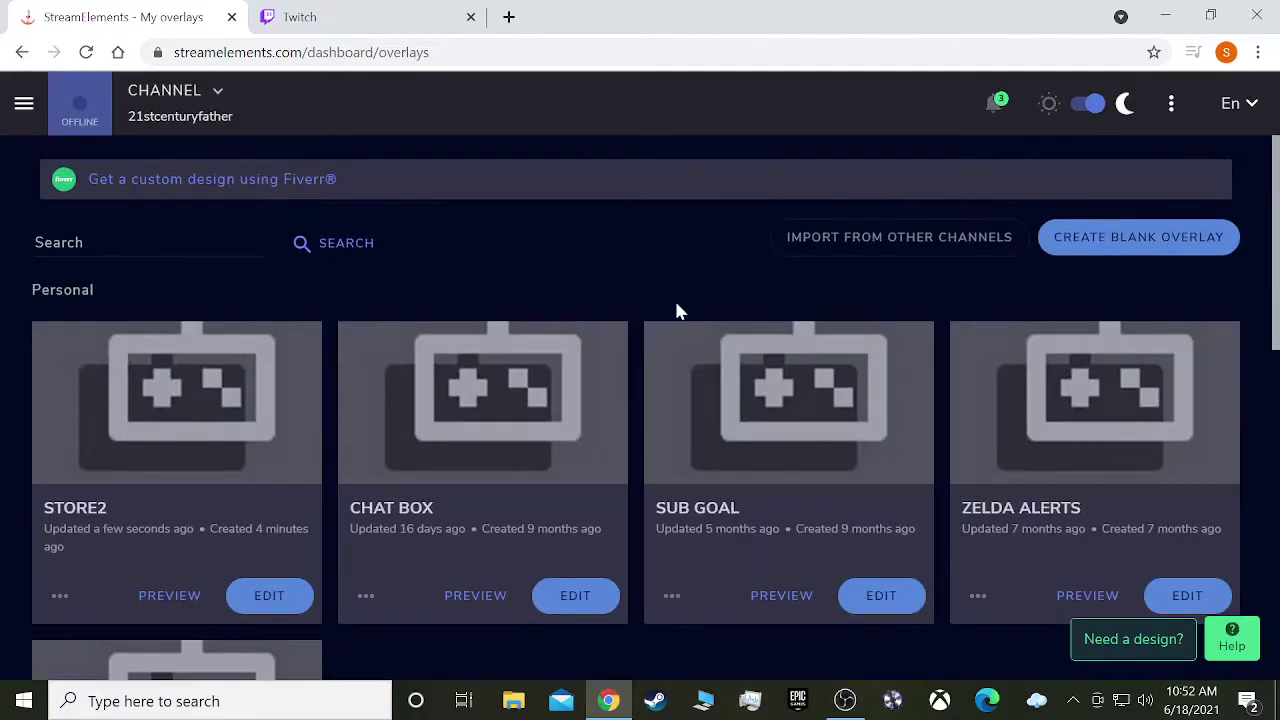
Step: Scroll the My overlays page to confirm STORE2 is listed
{"action": "scroll", "coordinate": [746, 460], "scroll_direction": "down", "scroll_amount": 5}
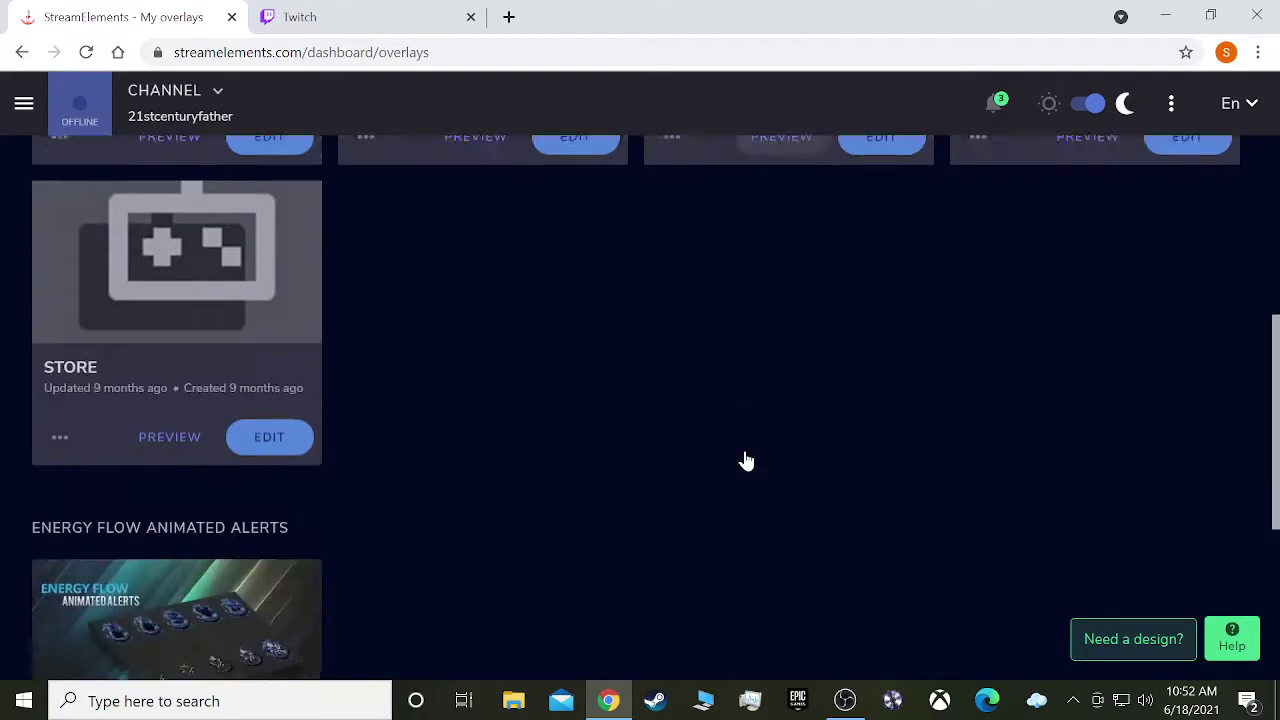
{"action": "scroll", "coordinate": [746, 460], "scroll_direction": "down", "scroll_amount": 4}
{"action": "scroll", "coordinate": [744, 450], "scroll_direction": "up", "scroll_amount": 5}
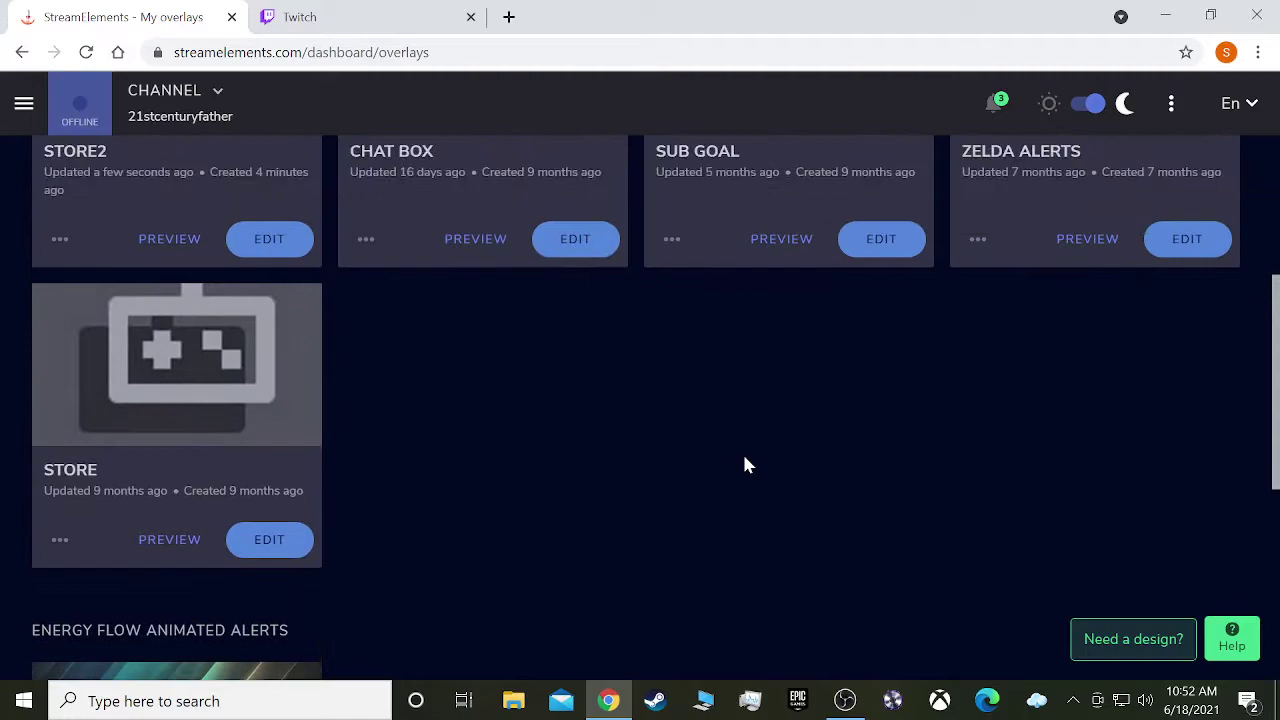
{"action": "scroll", "coordinate": [720, 470], "scroll_direction": "up", "scroll_amount": 1}
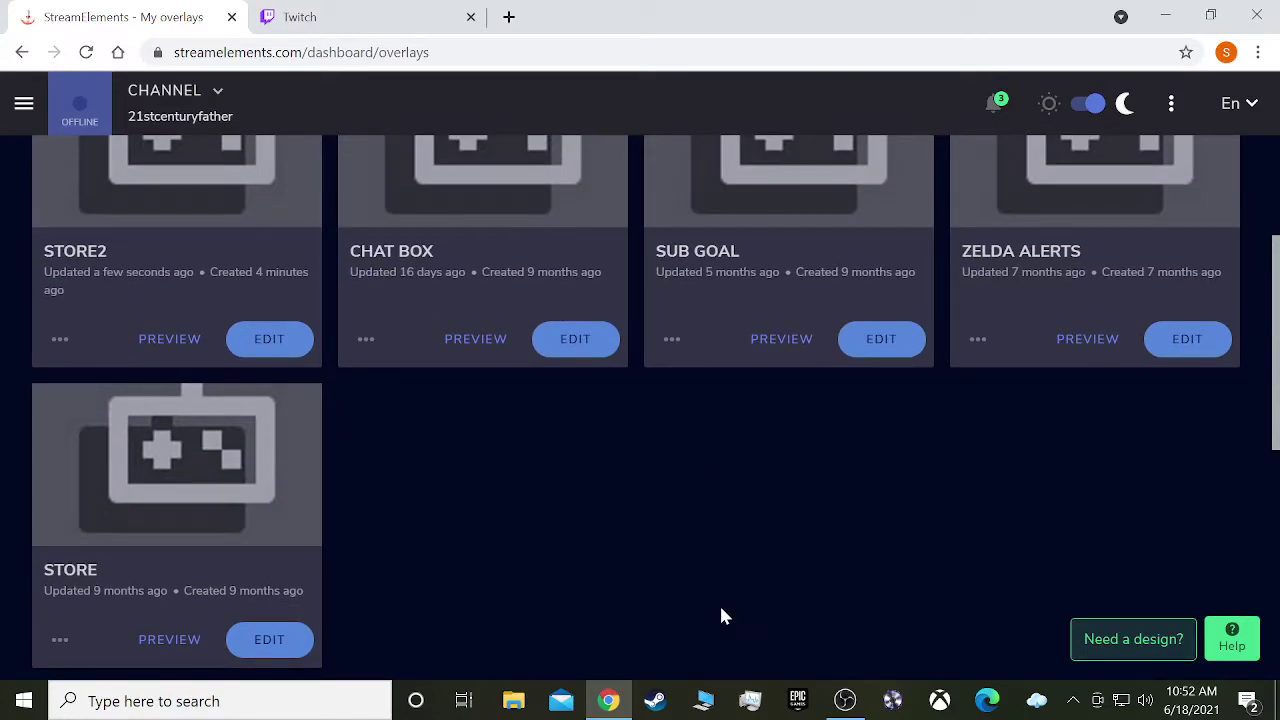
{"action": "scroll", "coordinate": [724, 615], "scroll_direction": "up", "scroll_amount": 3}
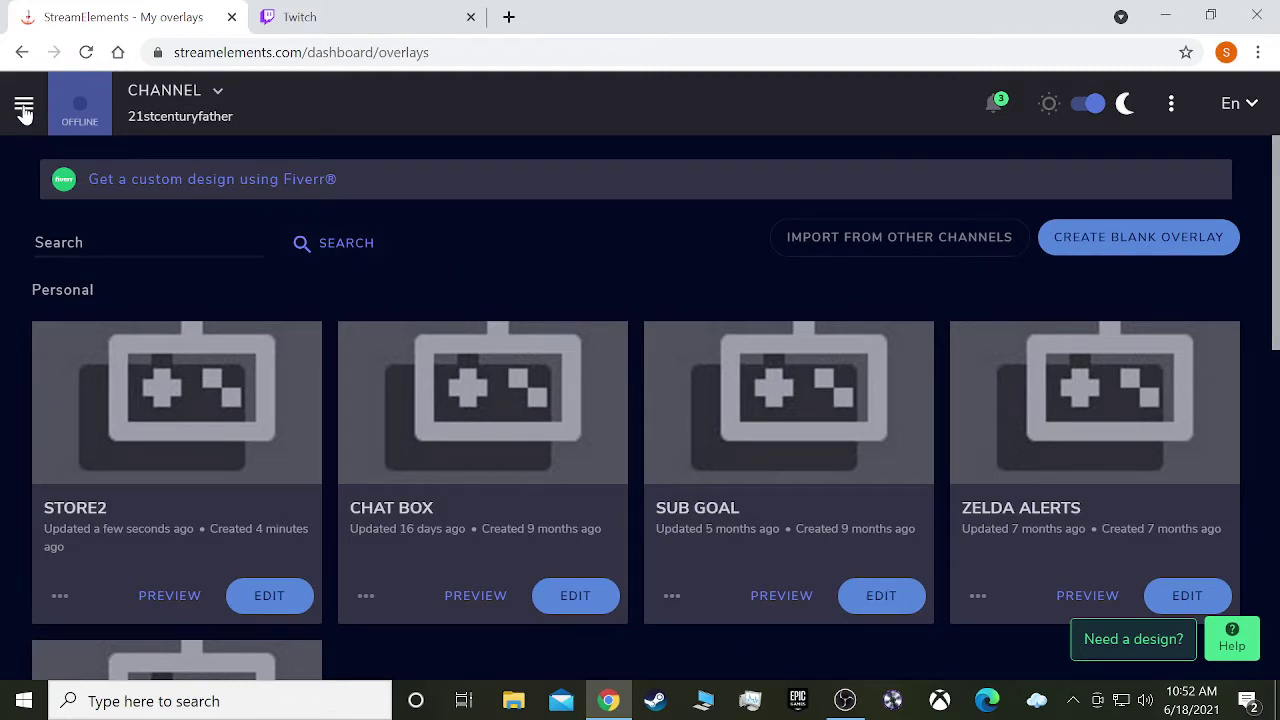
{"action": "scroll", "coordinate": [180, 414], "scroll_direction": "down", "scroll_amount": 3}
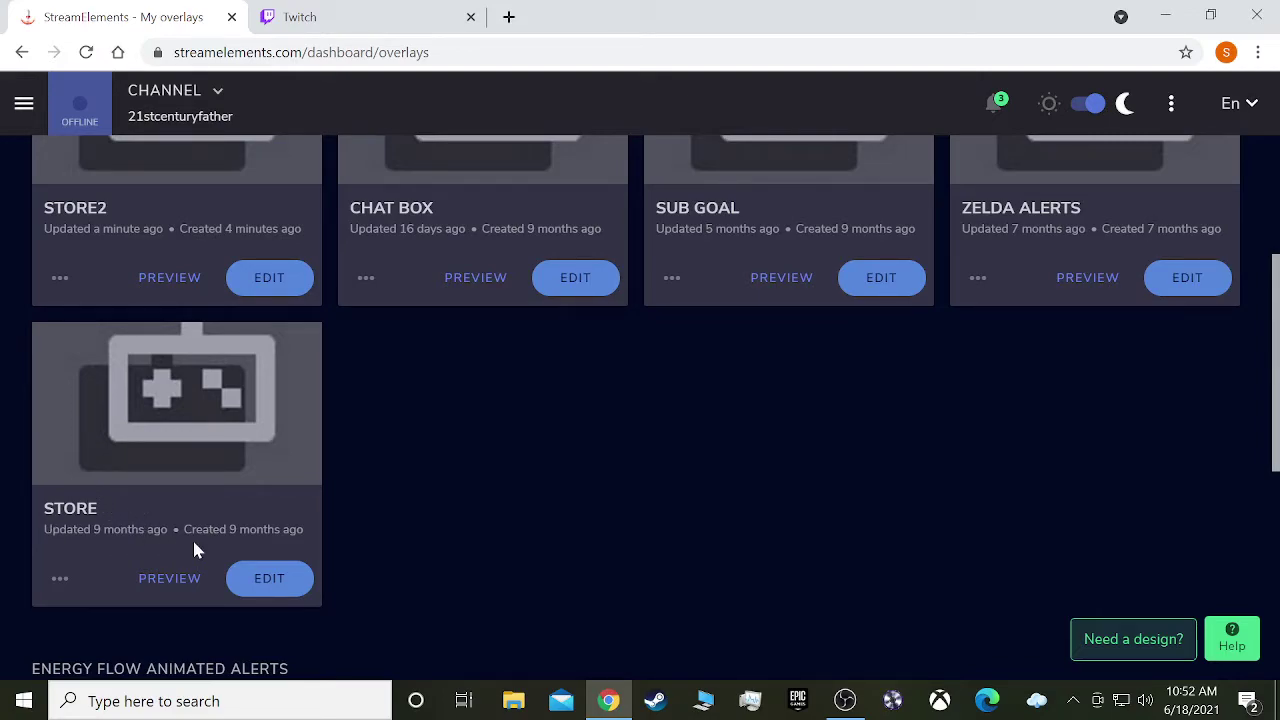
{"action": "scroll", "coordinate": [481, 605], "scroll_direction": "up", "scroll_amount": 3}
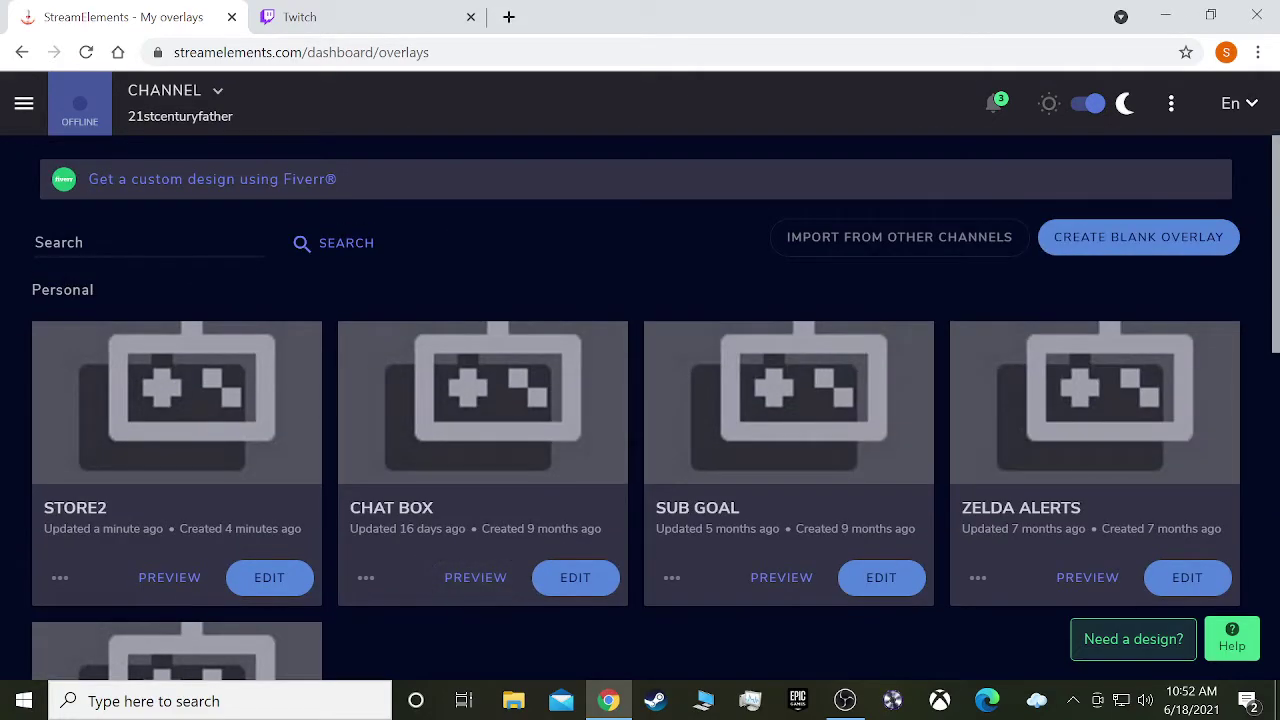
Step: Go to Loyalty > Stream store through the navigation menu
{"action": "left_click", "coordinate": [24, 108]}
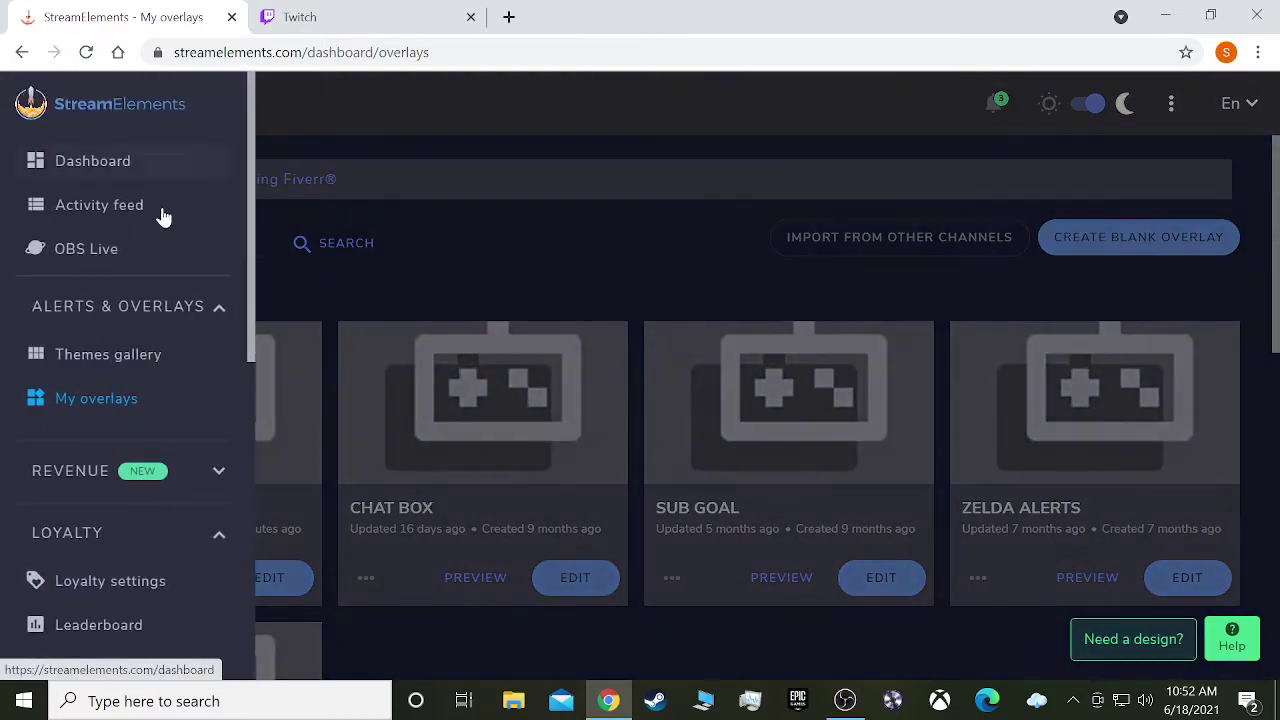
{"action": "scroll", "coordinate": [99, 373], "scroll_direction": "down", "scroll_amount": 3}
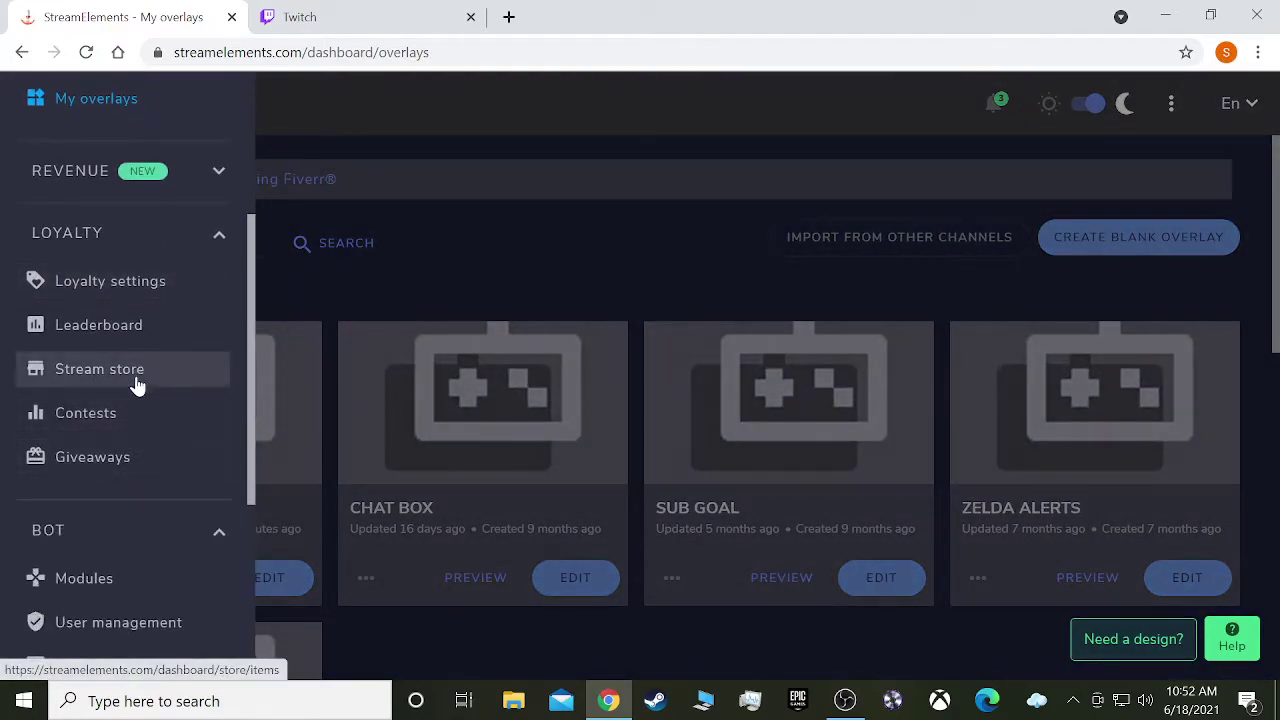
{"action": "scroll", "coordinate": [134, 388], "scroll_direction": "down", "scroll_amount": 2}
{"action": "scroll", "coordinate": [125, 380], "scroll_direction": "up", "scroll_amount": 4}
{"action": "scroll", "coordinate": [124, 381], "scroll_direction": "down", "scroll_amount": 3}
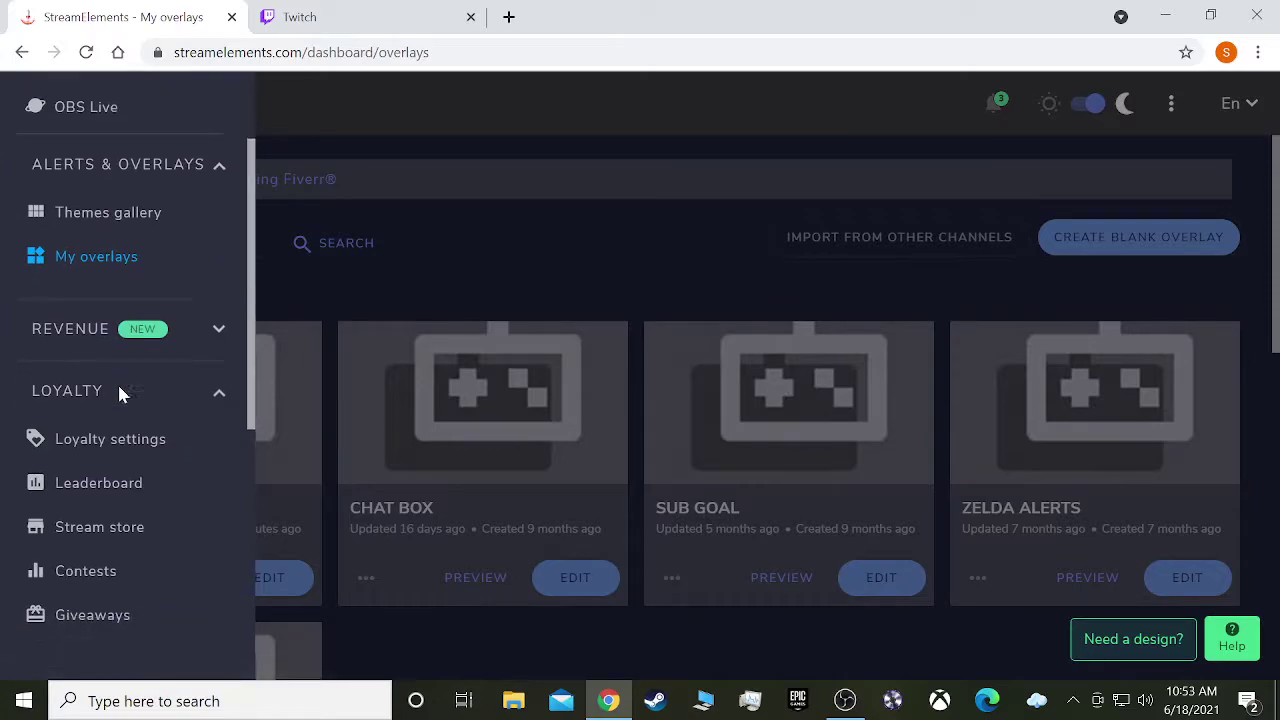
{"action": "scroll", "coordinate": [118, 390], "scroll_direction": "up", "scroll_amount": 1}
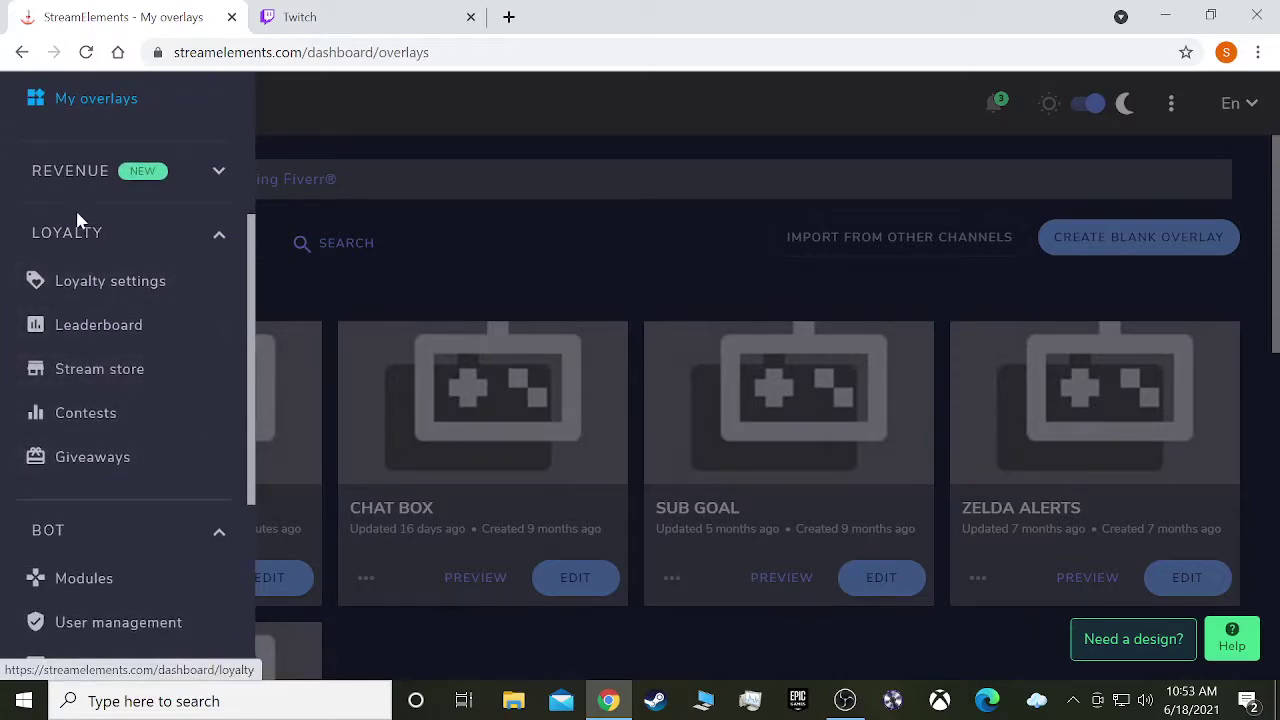
{"action": "left_click", "coordinate": [99, 371]}
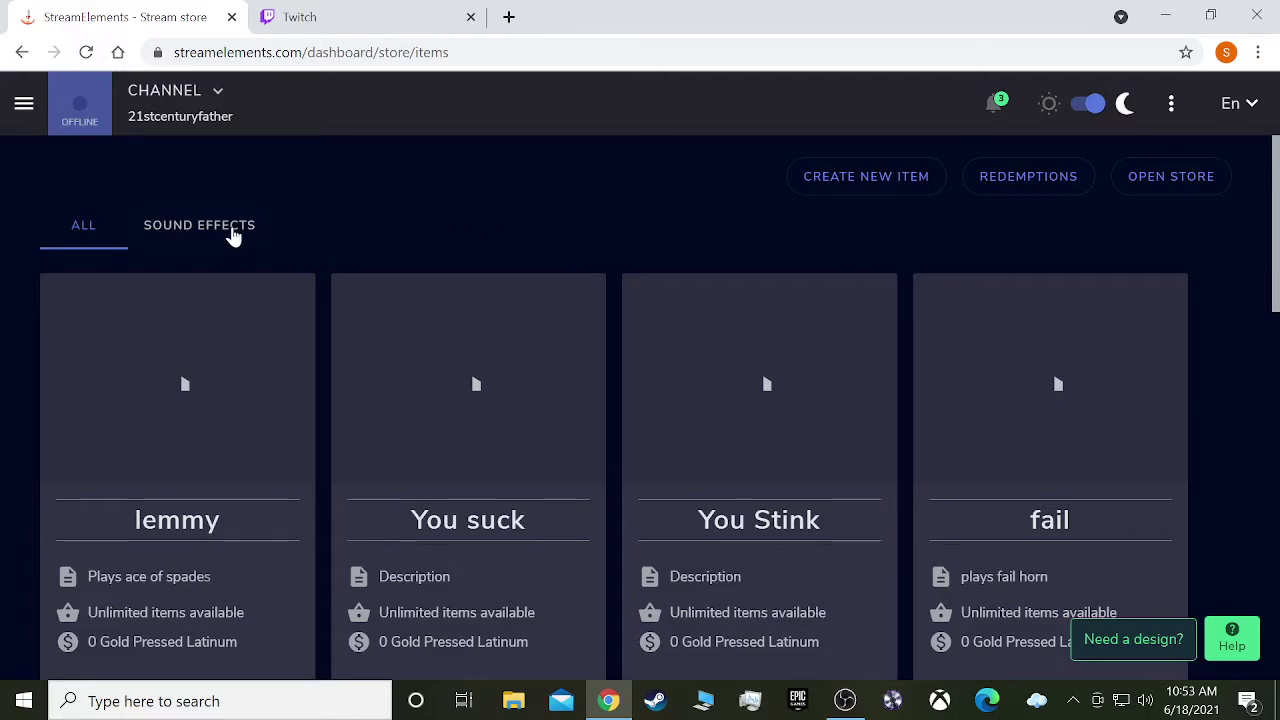
{"action": "scroll", "coordinate": [870, 480], "scroll_direction": "down", "scroll_amount": 5}
{"action": "scroll", "coordinate": [865, 478], "scroll_direction": "down", "scroll_amount": 5}
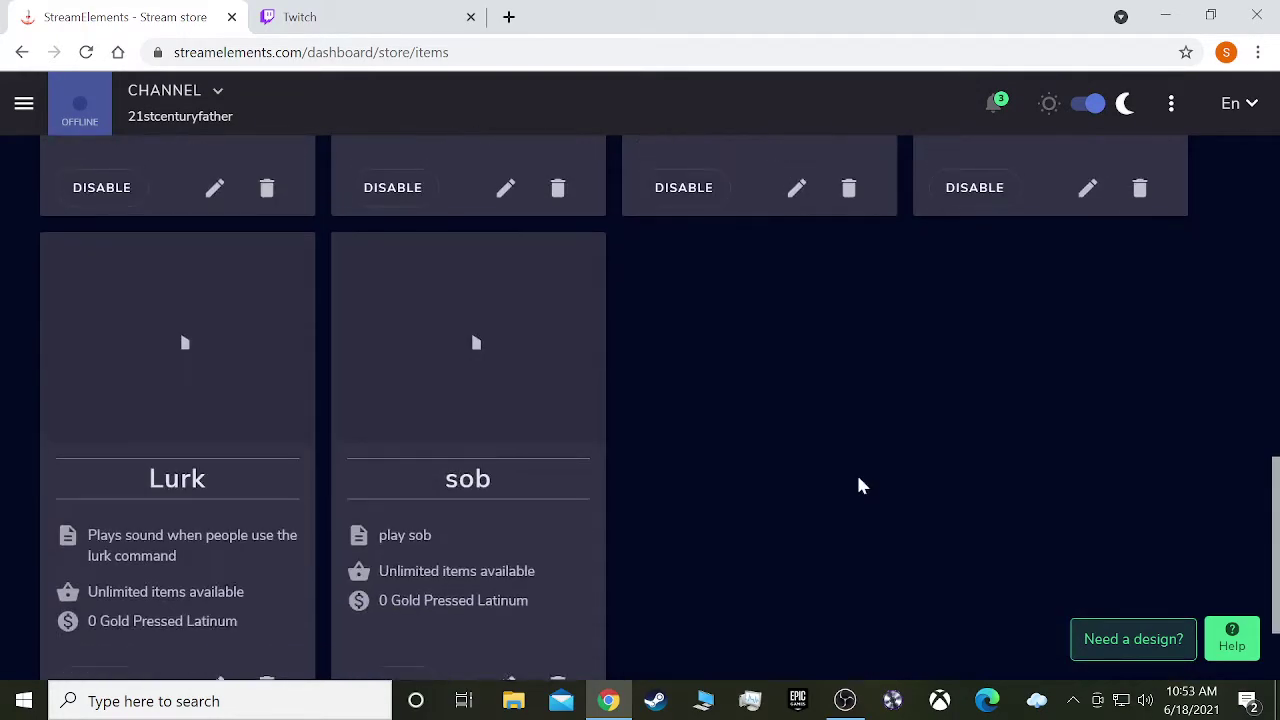
{"action": "scroll", "coordinate": [843, 497], "scroll_direction": "up", "scroll_amount": 10}
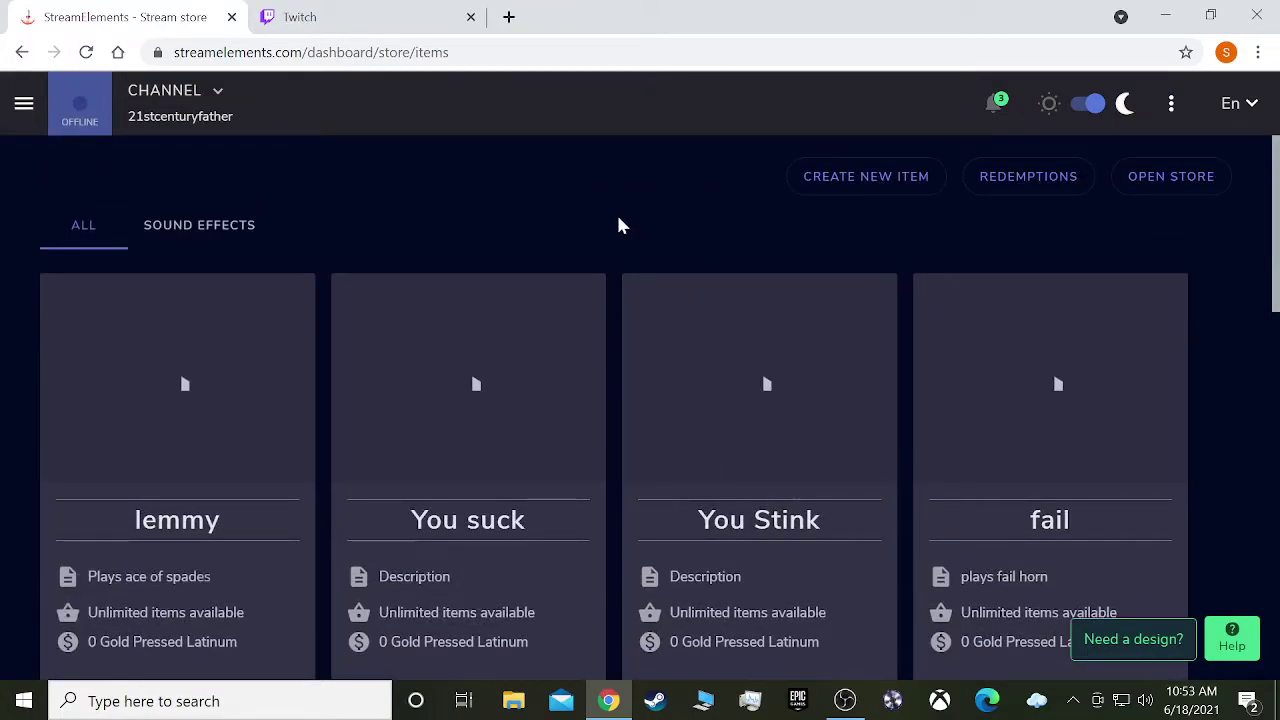
{"action": "scroll", "coordinate": [626, 466], "scroll_direction": "down", "scroll_amount": 10}
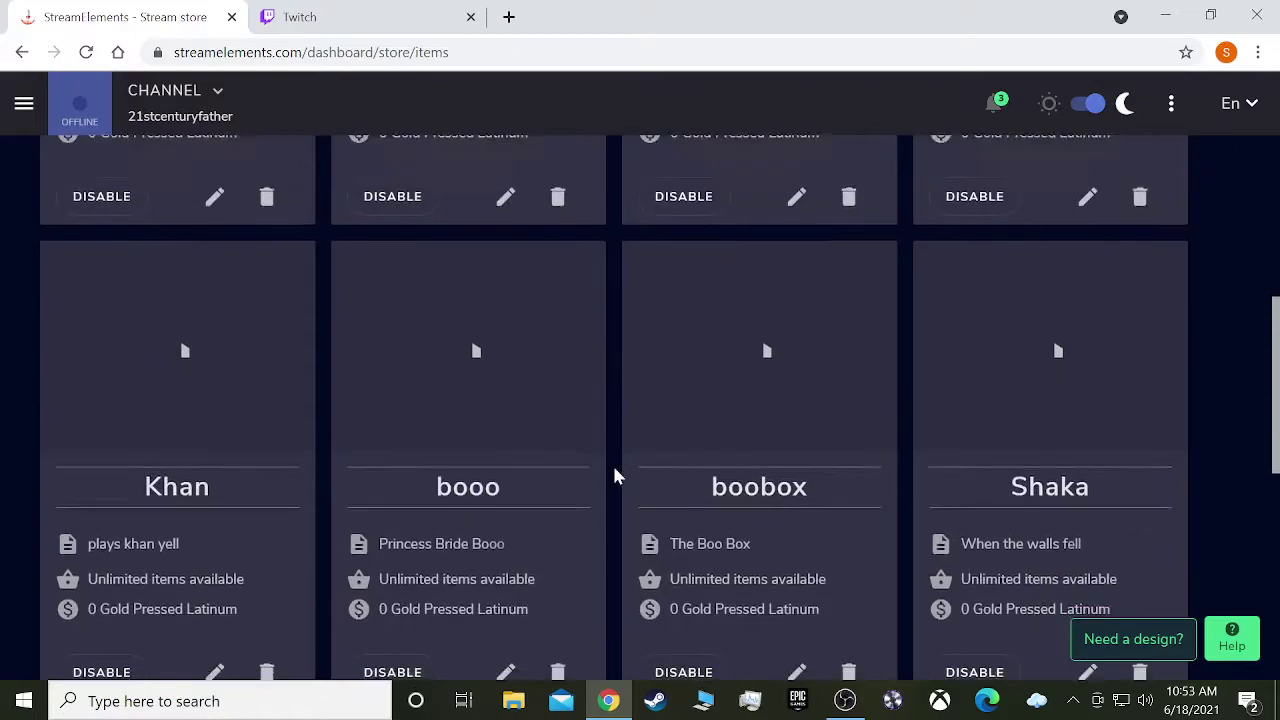
{"action": "scroll", "coordinate": [600, 478], "scroll_direction": "up", "scroll_amount": 10}
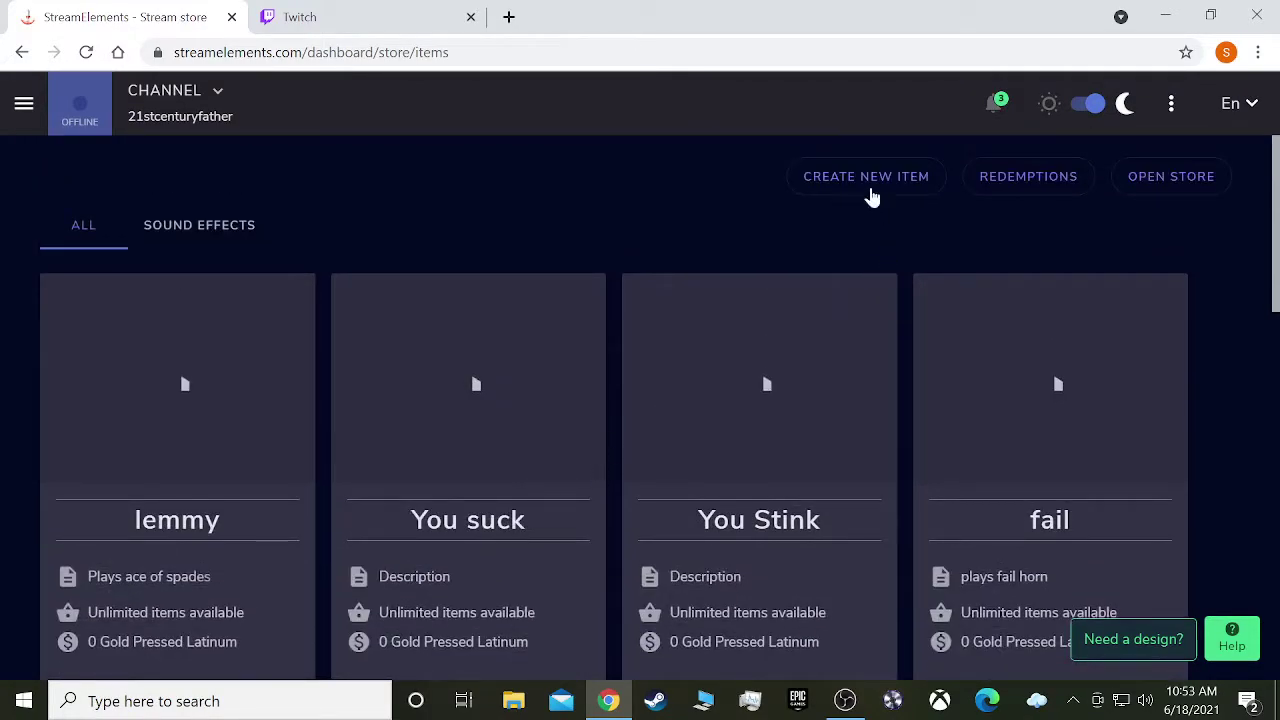
Step: Create a store item named 'newsound' with item cost 0 and continue to its content step
{"action": "left_click", "coordinate": [868, 192]}
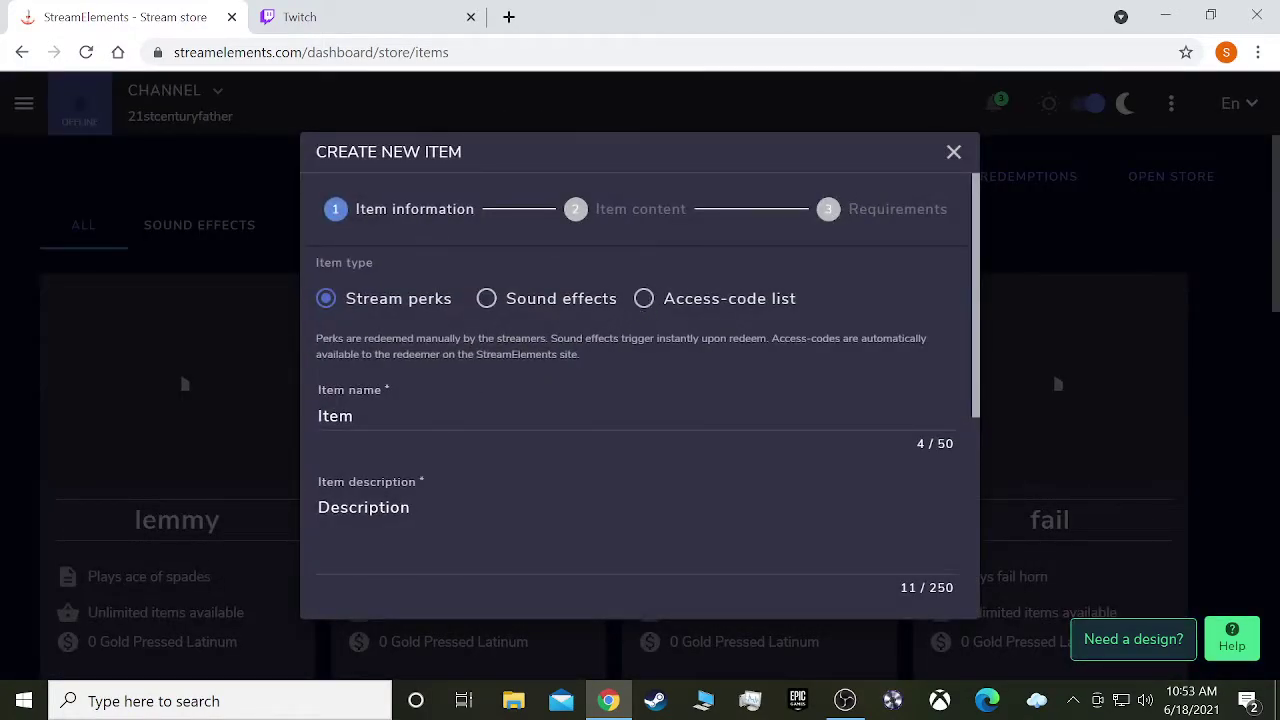
{"action": "type", "text": "newsound"}
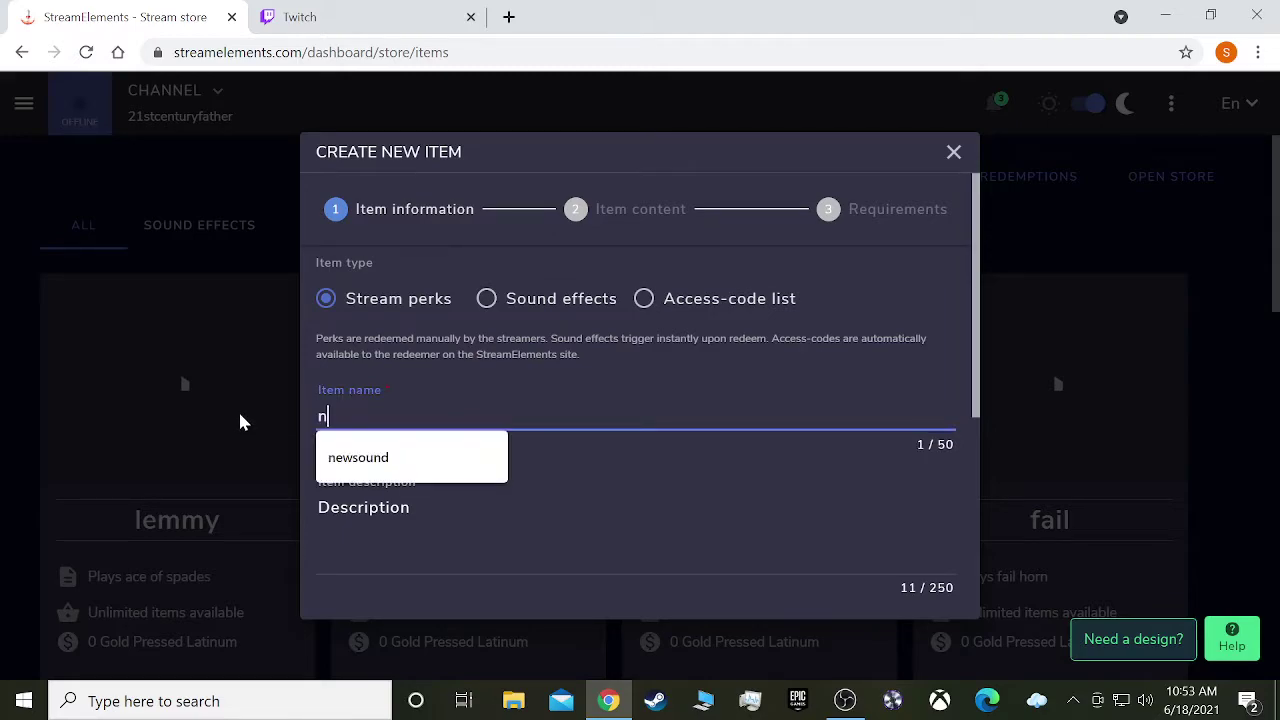
{"action": "left_click", "coordinate": [565, 456]}
{"action": "scroll", "coordinate": [566, 478], "scroll_direction": "down", "scroll_amount": 4}
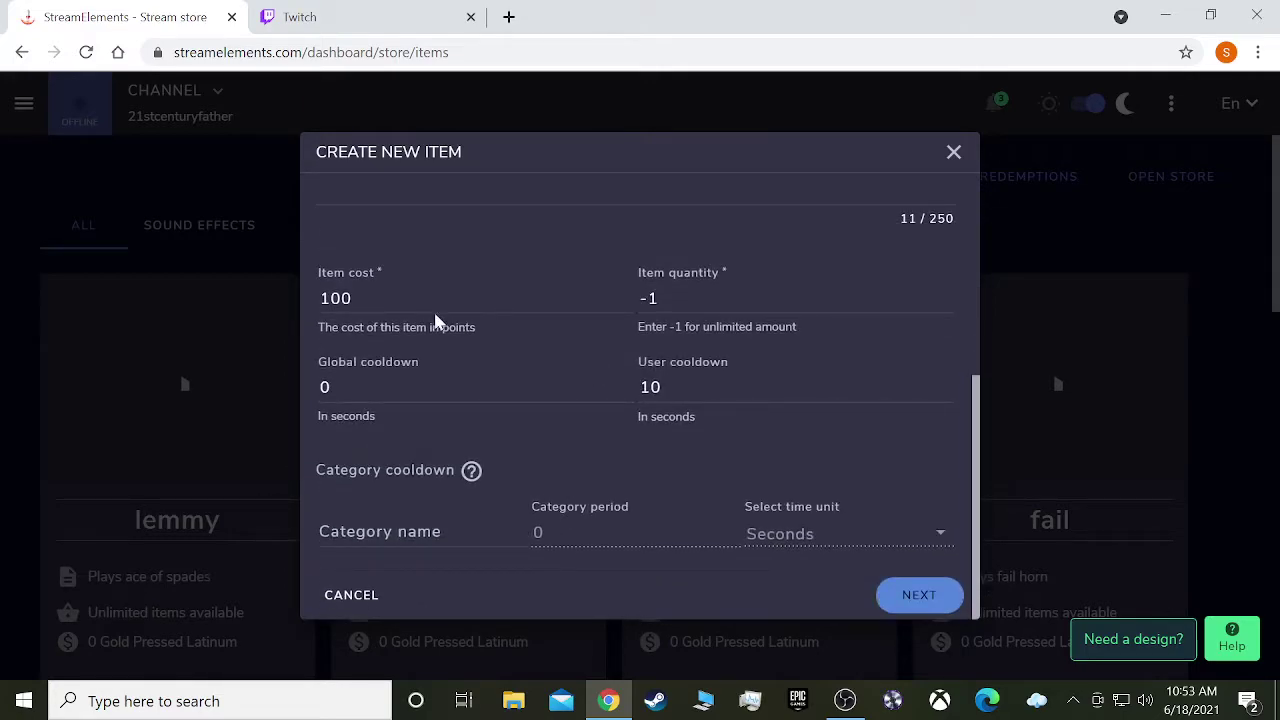
{"action": "scroll", "coordinate": [454, 320], "scroll_direction": "up", "scroll_amount": 2}
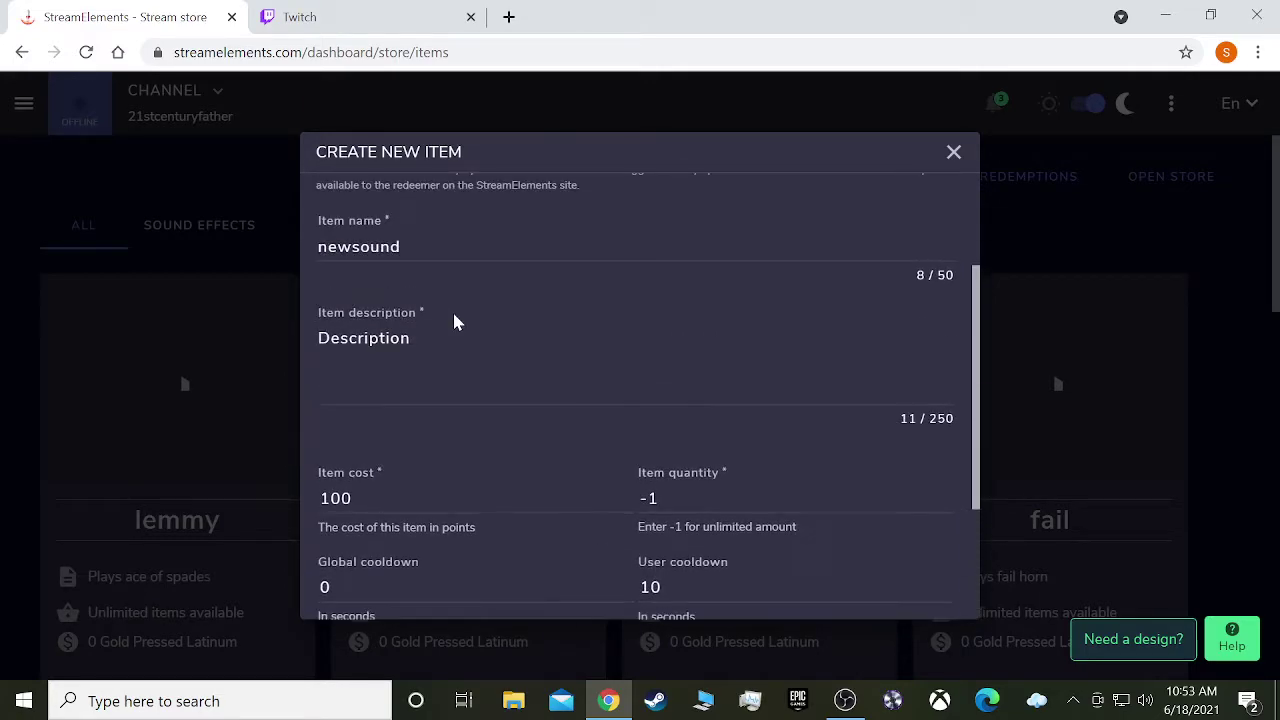
{"action": "scroll", "coordinate": [454, 320], "scroll_direction": "down", "scroll_amount": 2}
{"action": "key", "text": "Tab"}
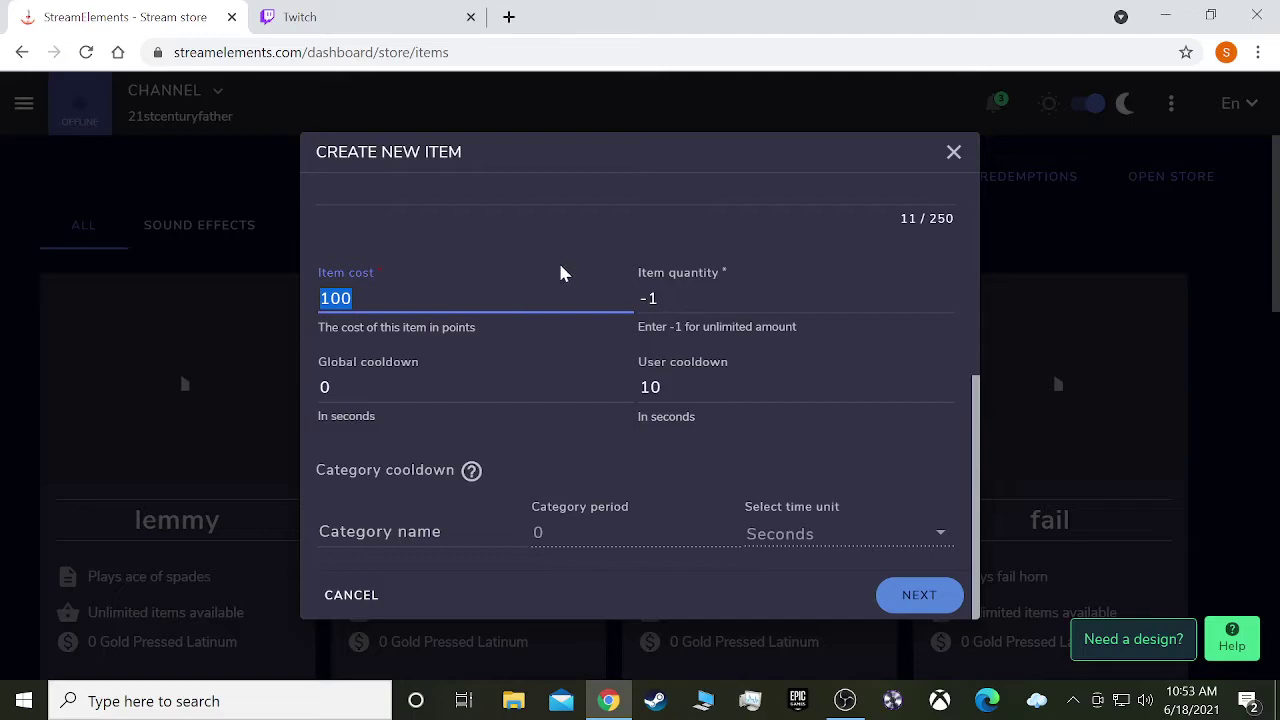
{"action": "type", "text": "0"}
{"action": "left_click", "coordinate": [591, 486]}
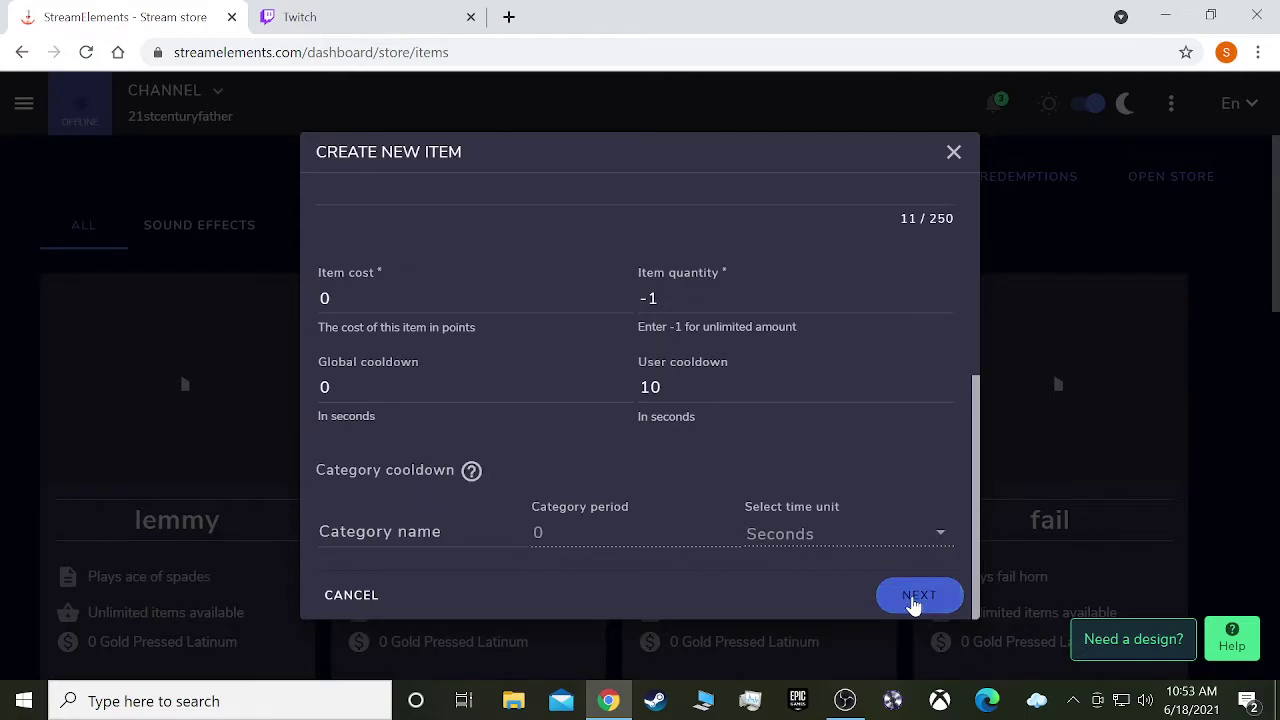
{"action": "left_click", "coordinate": [914, 606]}
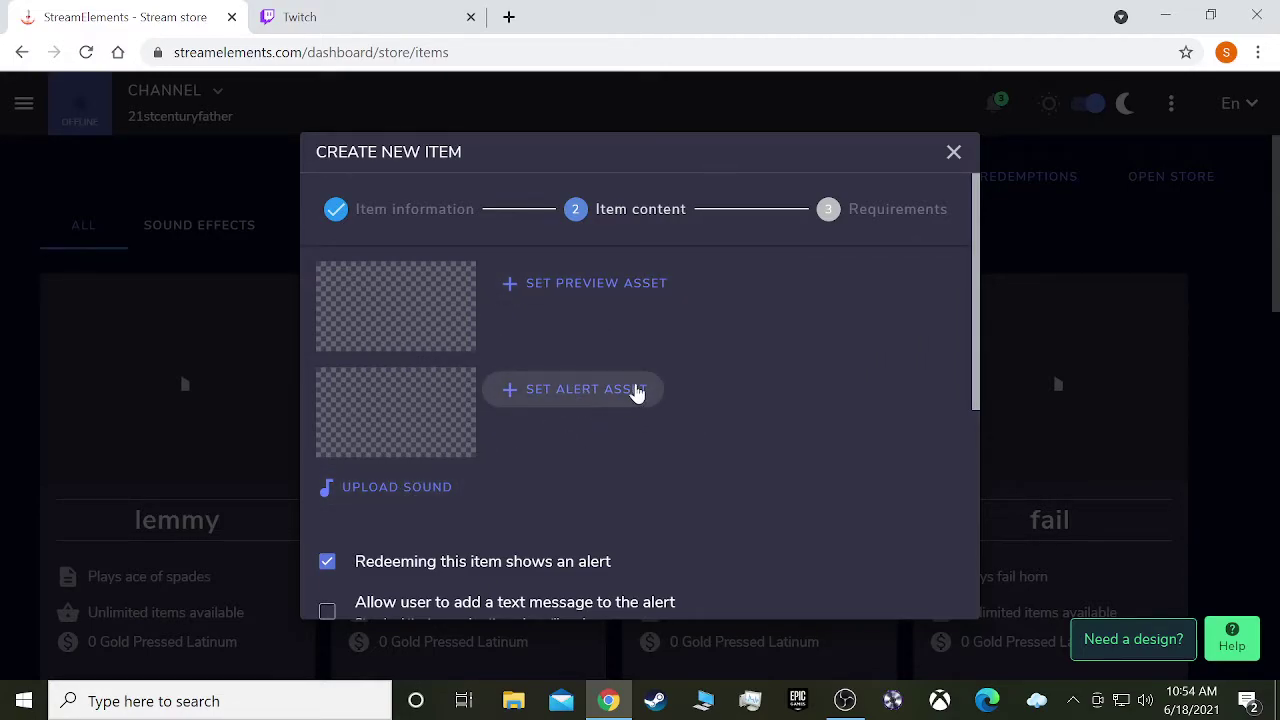
Step: Look over the upload option, then pick Fail.mp3 from the uploaded sounds library
{"action": "left_click", "coordinate": [402, 494]}
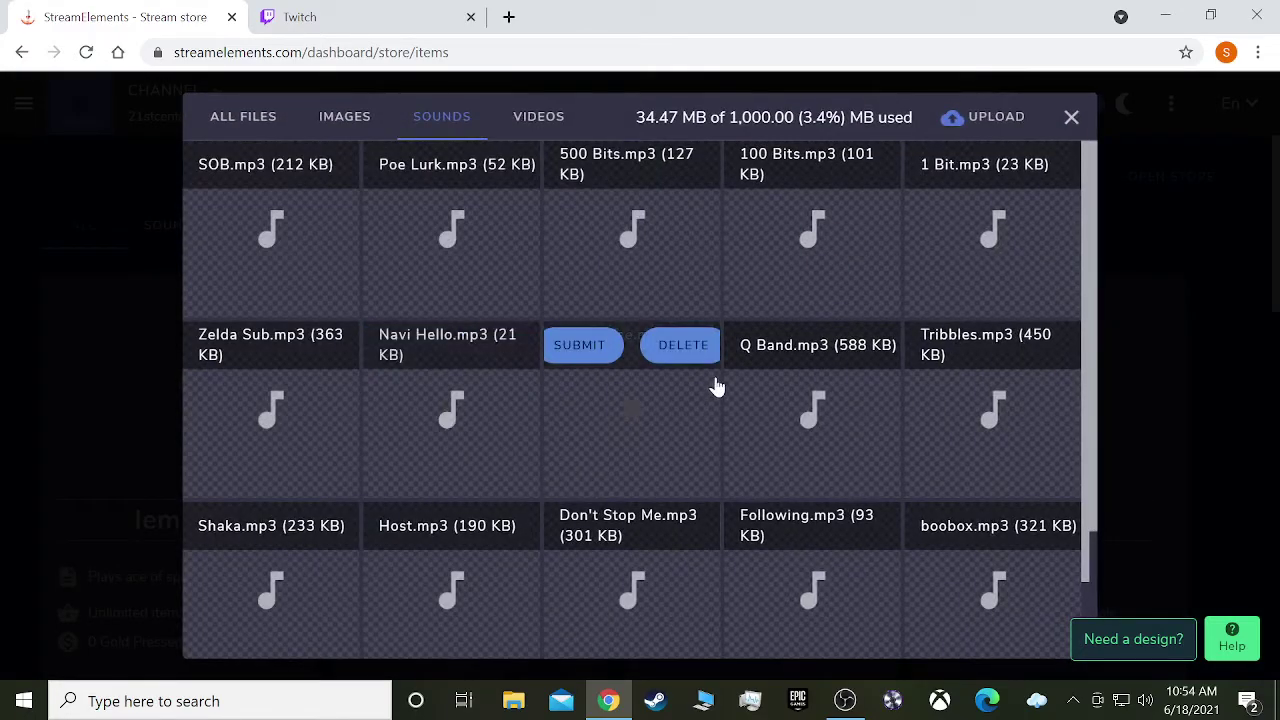
{"action": "mouse_move", "coordinate": [769, 371]}
{"action": "scroll", "coordinate": [779, 352], "scroll_direction": "down", "scroll_amount": 3}
{"action": "scroll", "coordinate": [775, 360], "scroll_direction": "up", "scroll_amount": 3}
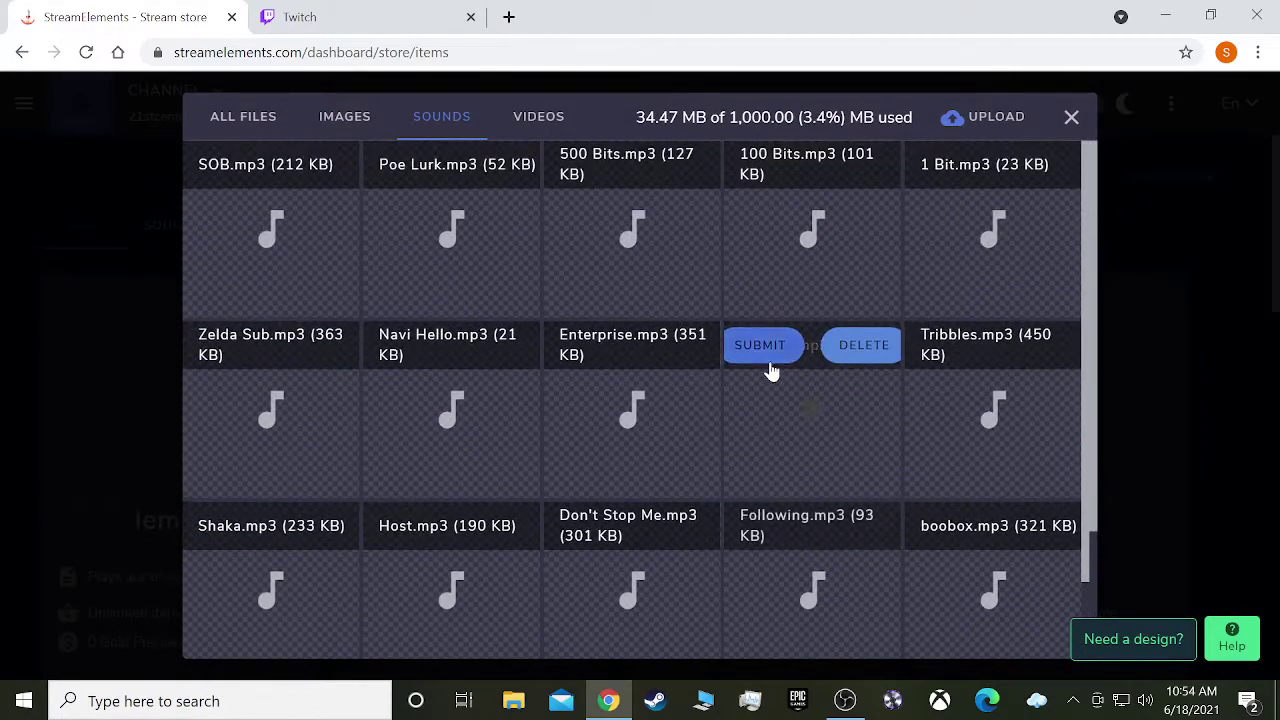
{"action": "left_click", "coordinate": [998, 120]}
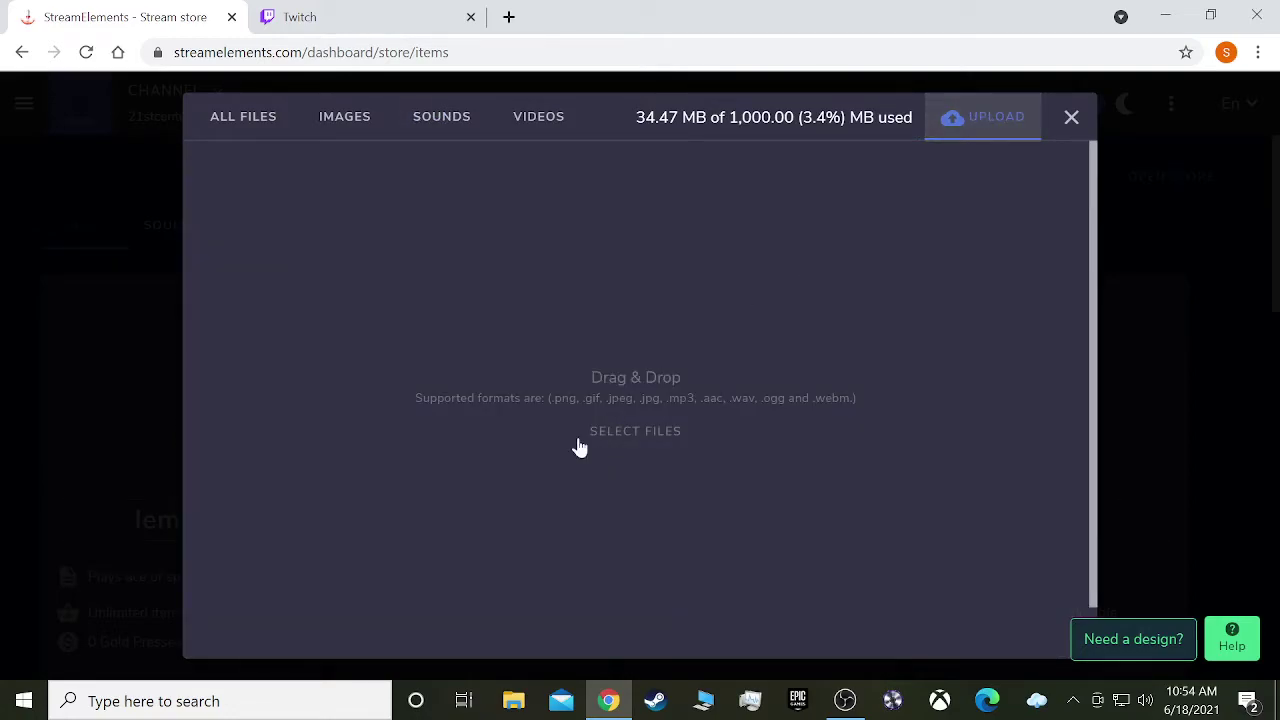
{"action": "left_click", "coordinate": [647, 450]}
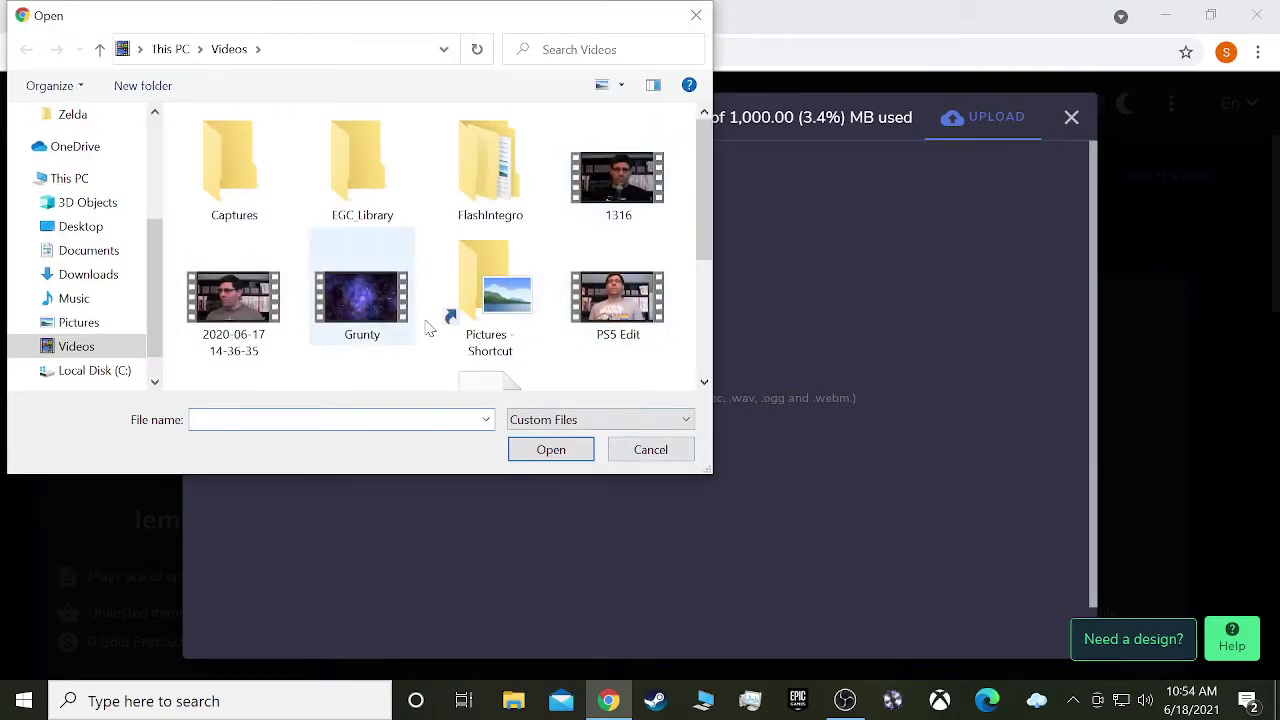
{"action": "left_click", "coordinate": [696, 15]}
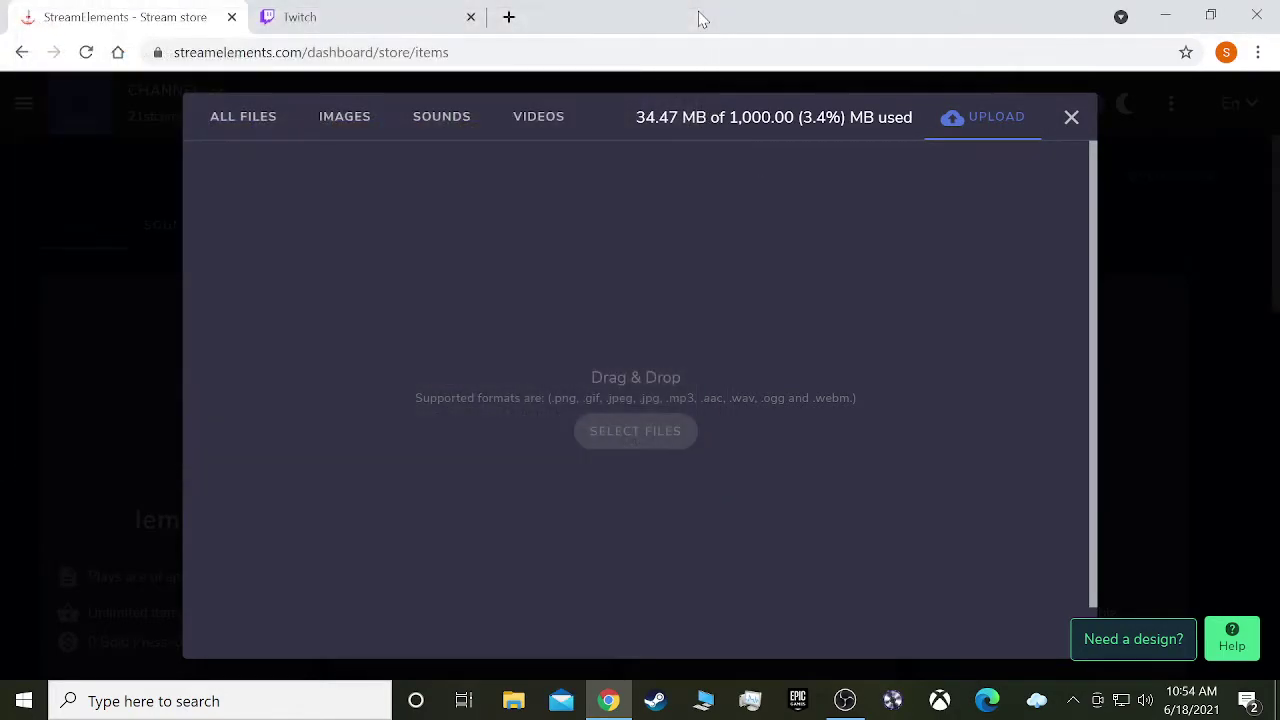
{"action": "left_click", "coordinate": [428, 122]}
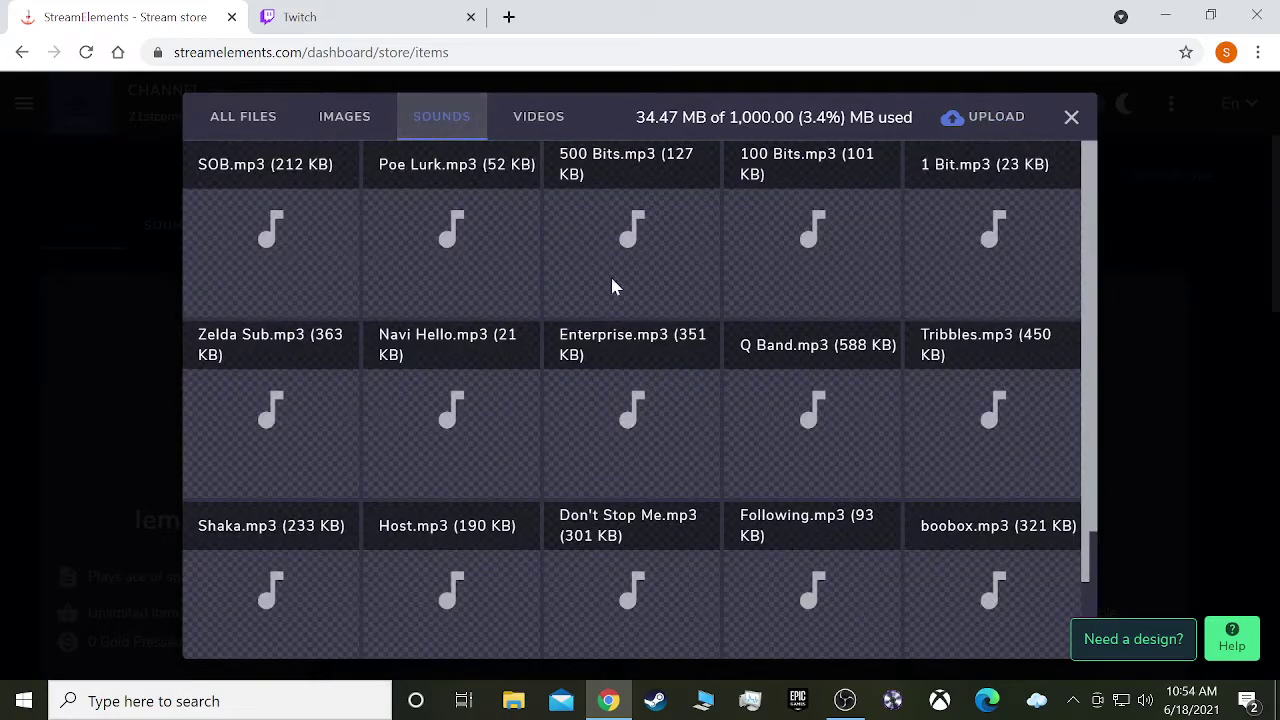
{"action": "scroll", "coordinate": [806, 434], "scroll_direction": "down", "scroll_amount": 3}
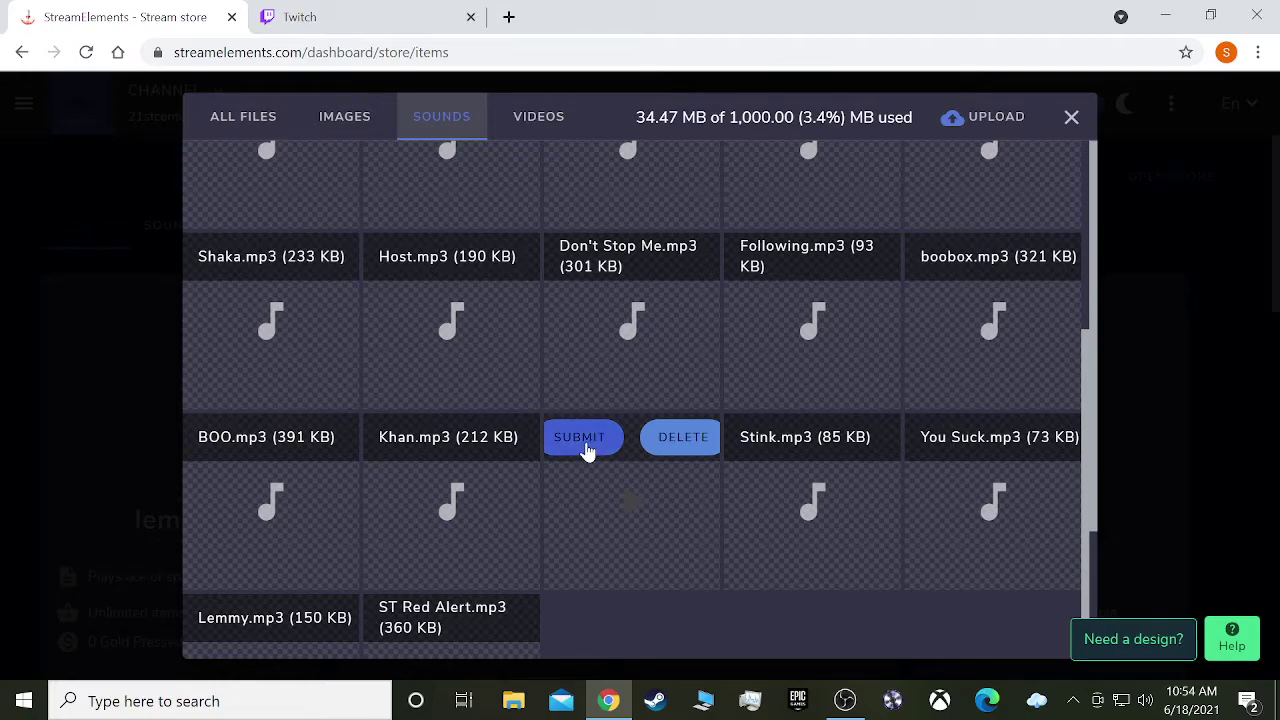
{"action": "left_click", "coordinate": [587, 448]}
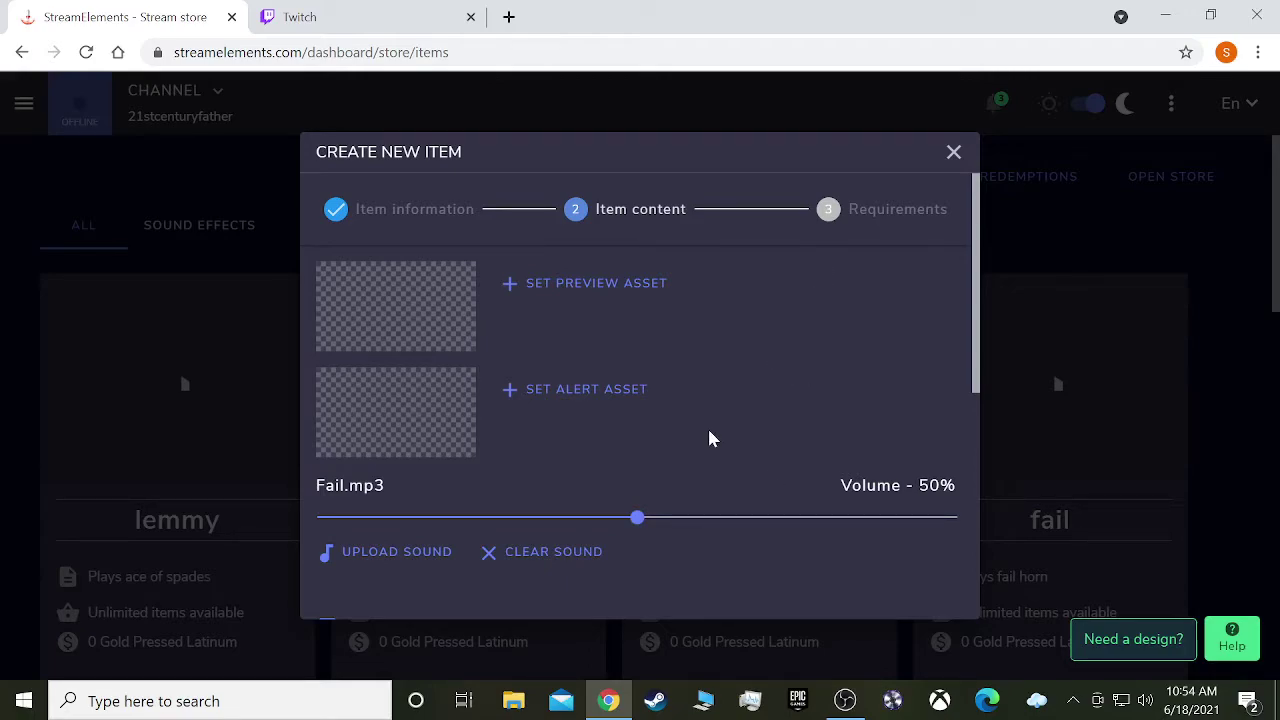
Step: Reopen the sound library and confirm Fail.mp3 as the item's sound
{"action": "scroll", "coordinate": [709, 430], "scroll_direction": "down", "scroll_amount": 3}
{"action": "scroll", "coordinate": [715, 432], "scroll_direction": "up", "scroll_amount": 3}
{"action": "left_click", "coordinate": [432, 556]}
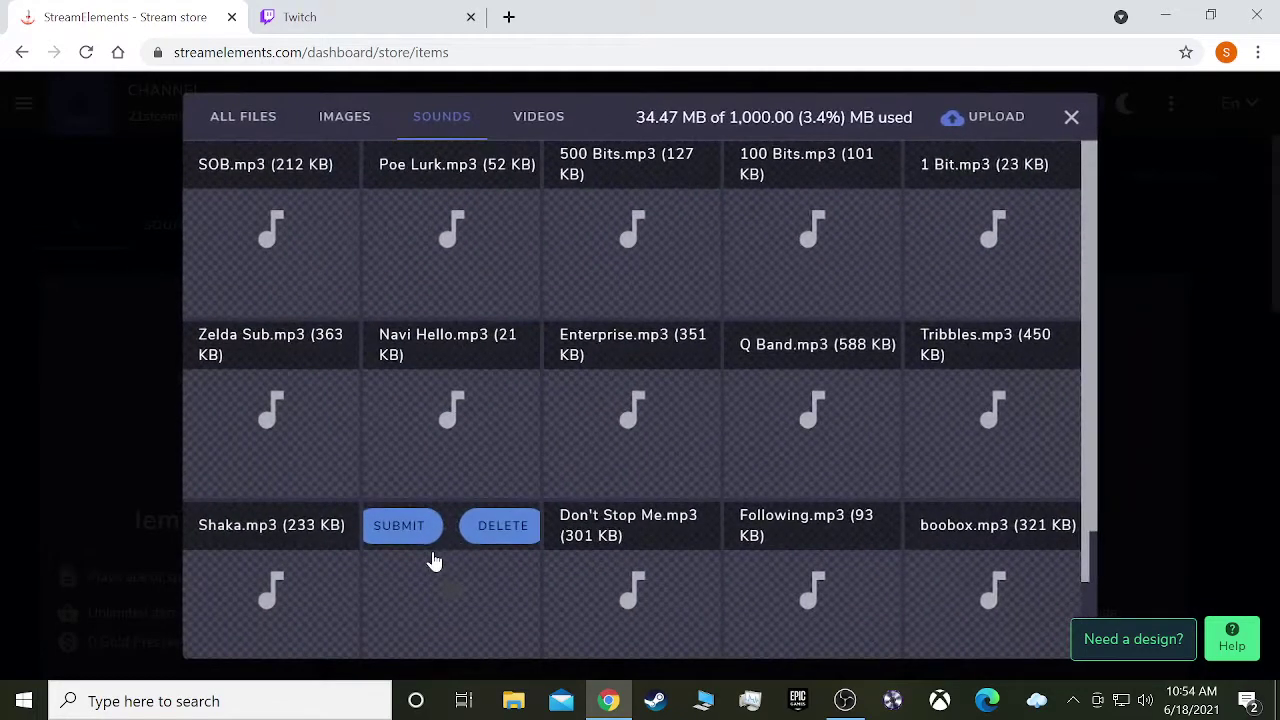
{"action": "scroll", "coordinate": [720, 420], "scroll_direction": "down", "scroll_amount": 3}
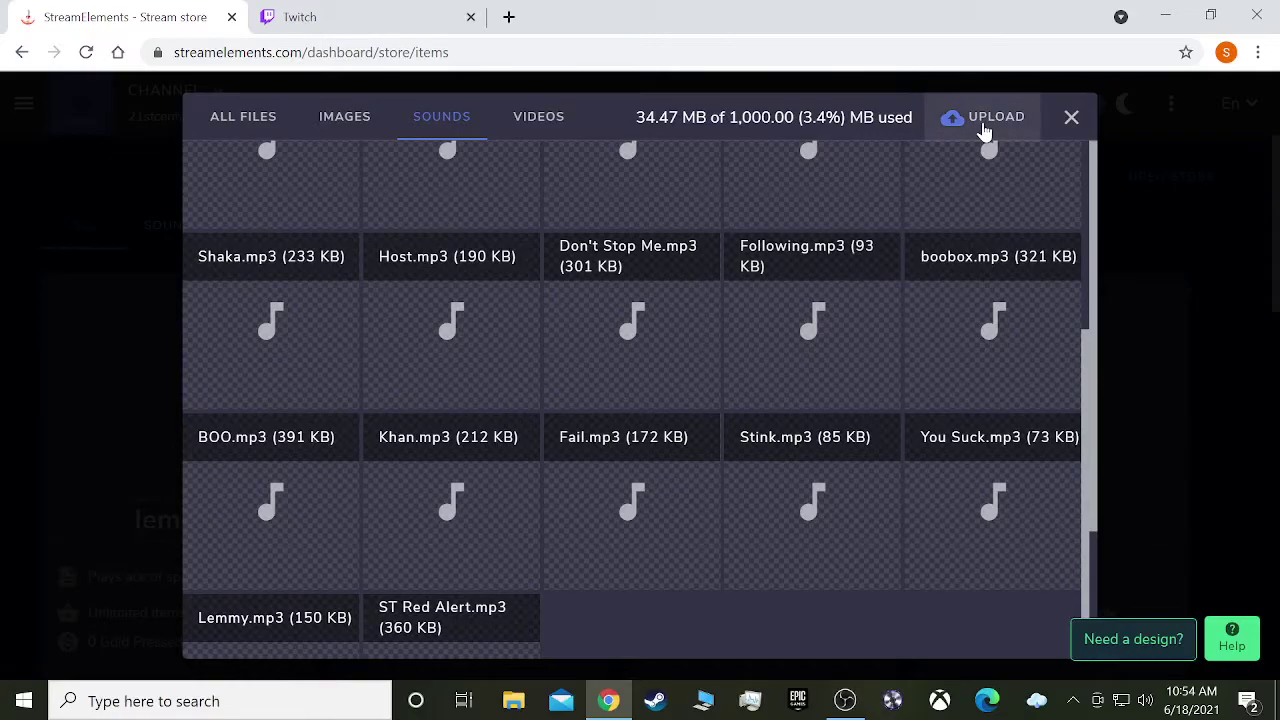
{"action": "mouse_move", "coordinate": [600, 540]}
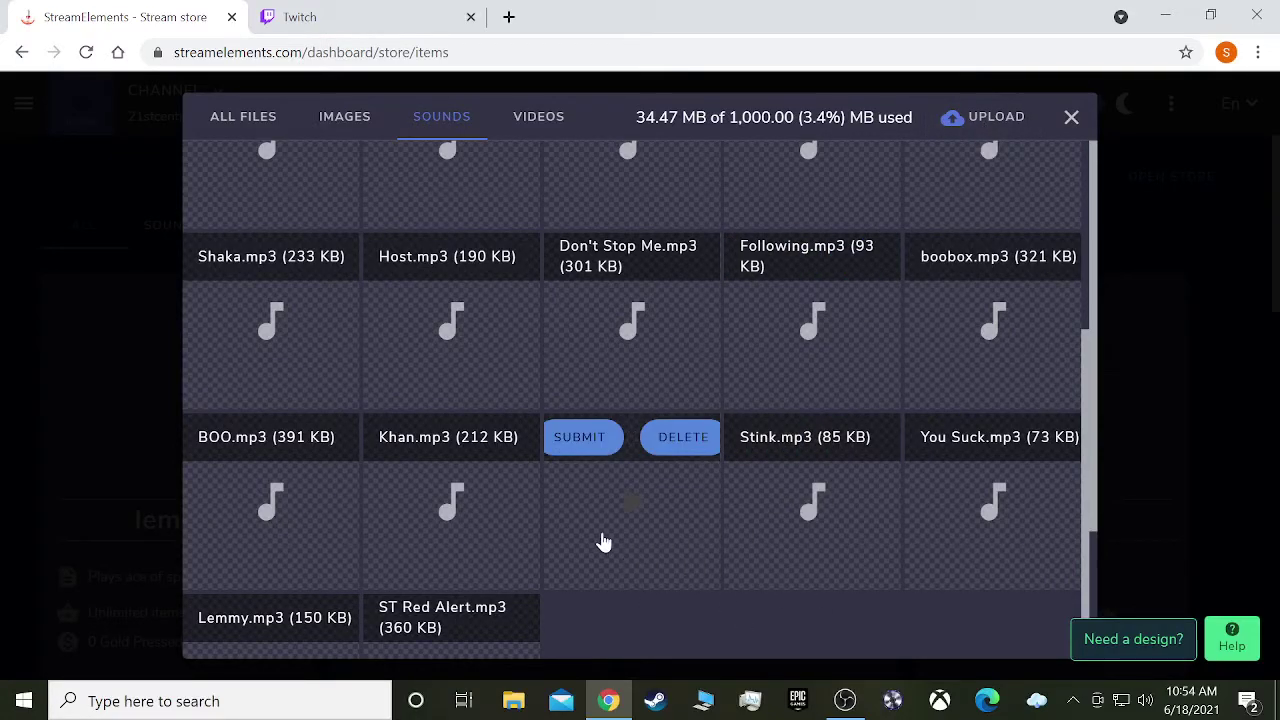
{"action": "left_click", "coordinate": [598, 440]}
Step: Replace the placeholder item command with 'newsound' and save the new store item
{"action": "scroll", "coordinate": [746, 418], "scroll_direction": "down", "scroll_amount": 5}
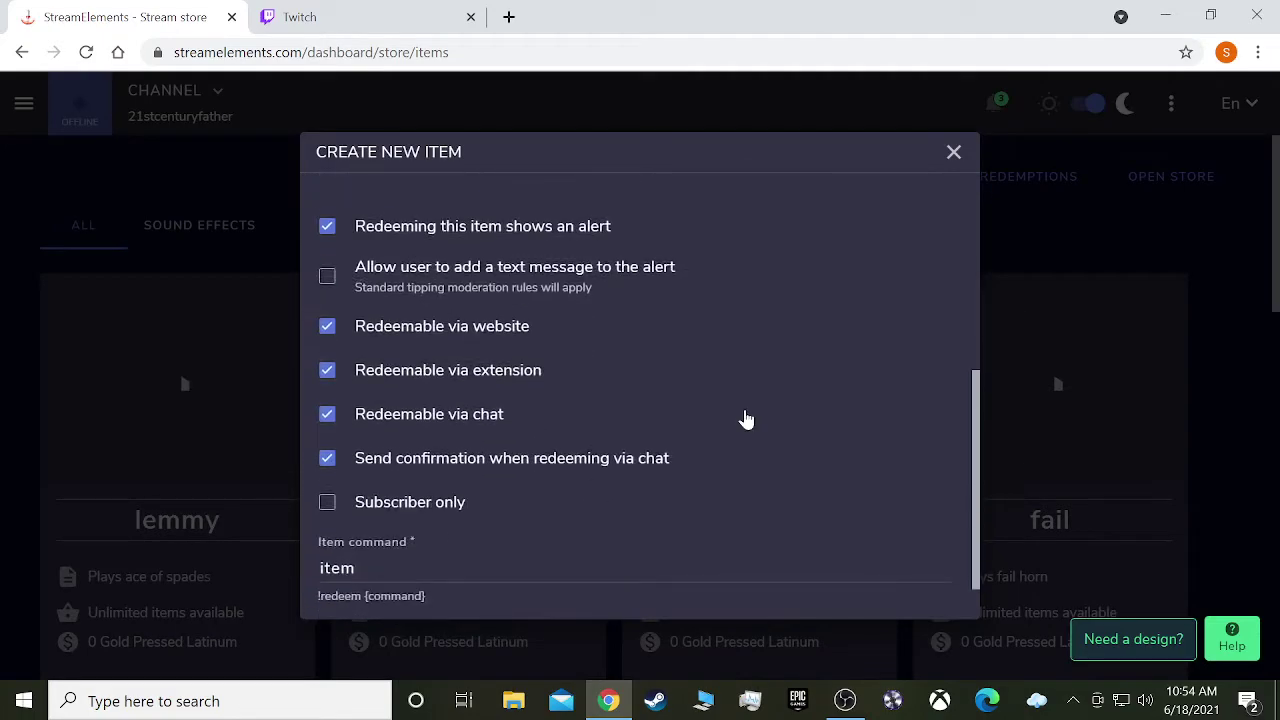
{"action": "scroll", "coordinate": [743, 420], "scroll_direction": "down", "scroll_amount": 1}
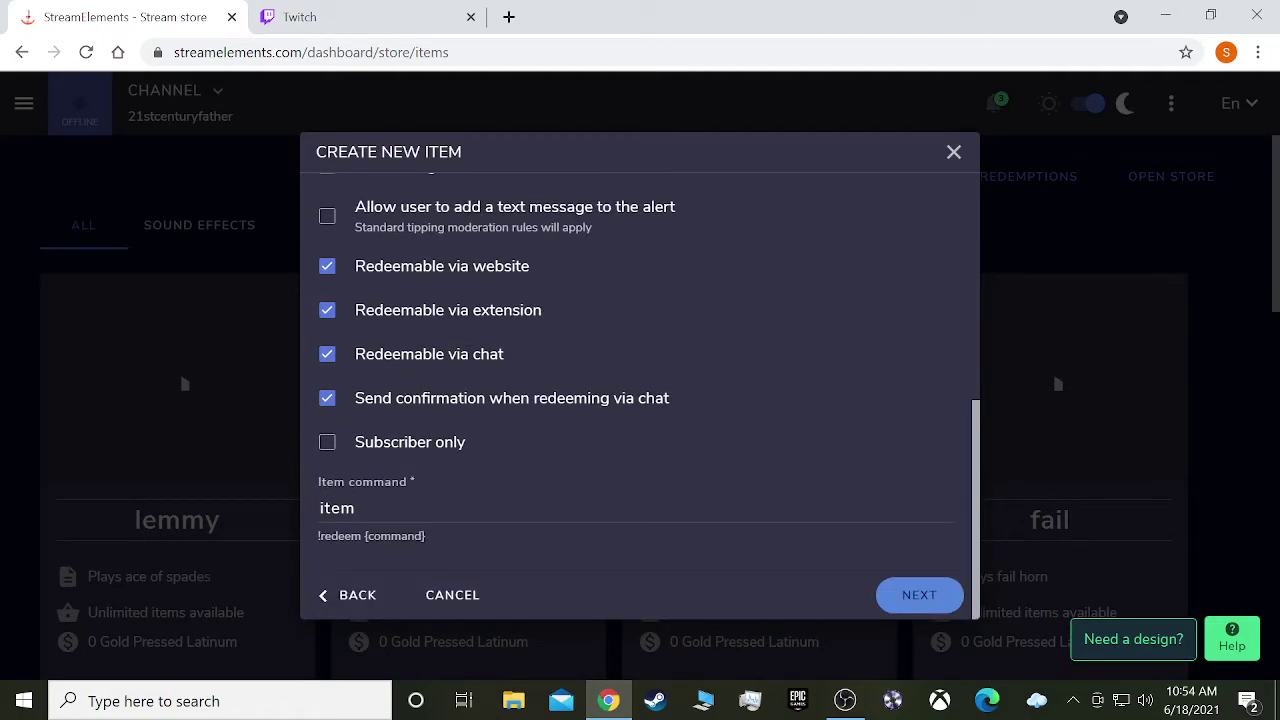
{"action": "left_click_drag", "start_coordinate": [392, 508], "coordinate": [298, 508]}
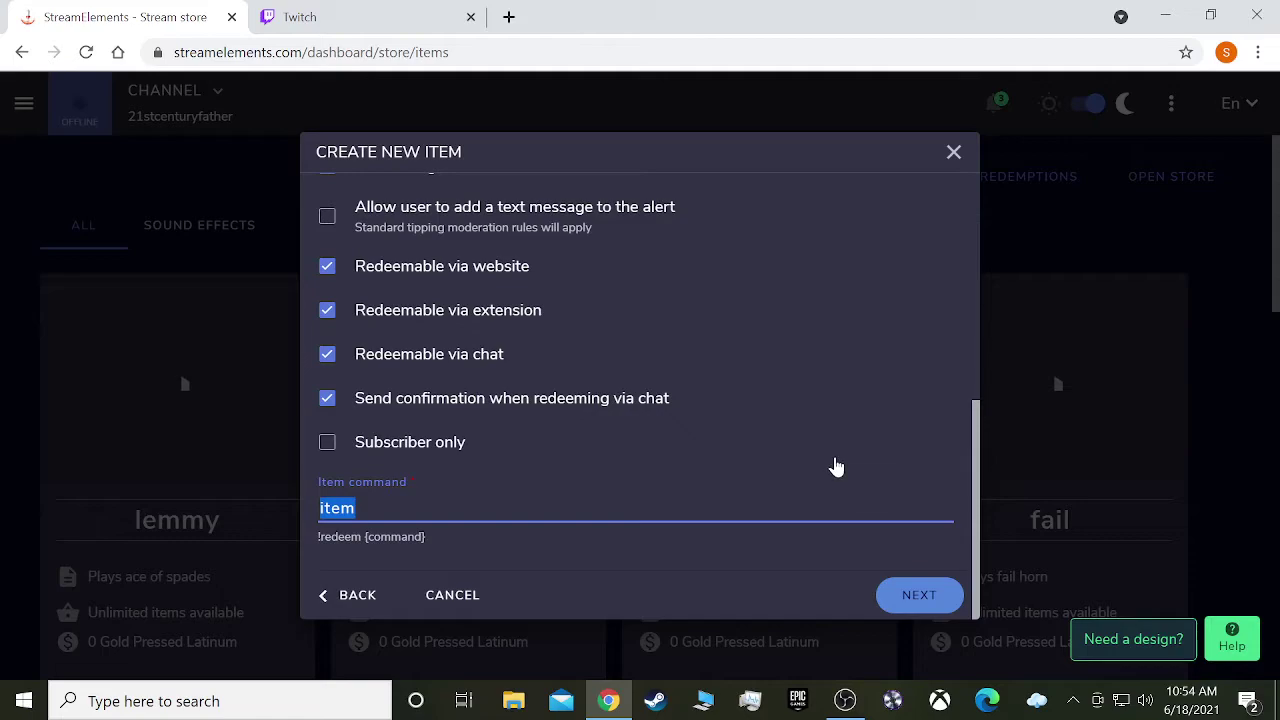
{"action": "type", "text": "new"}
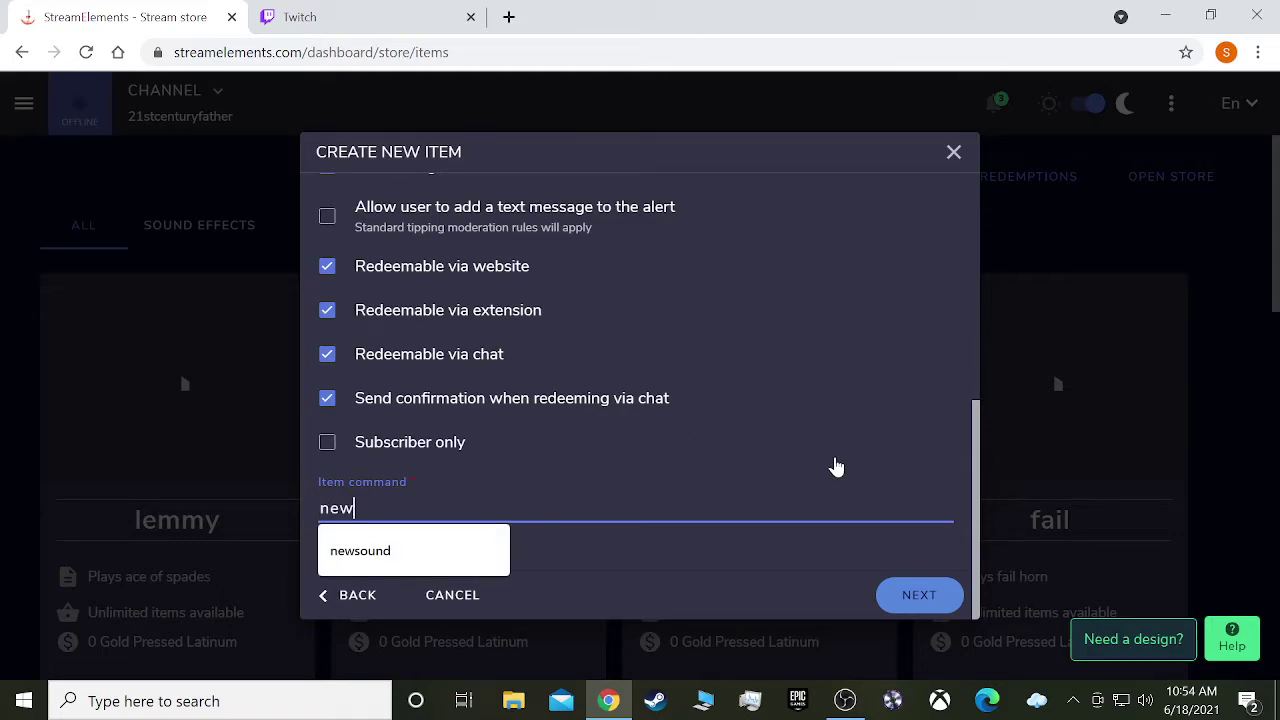
{"action": "type", "text": "sound"}
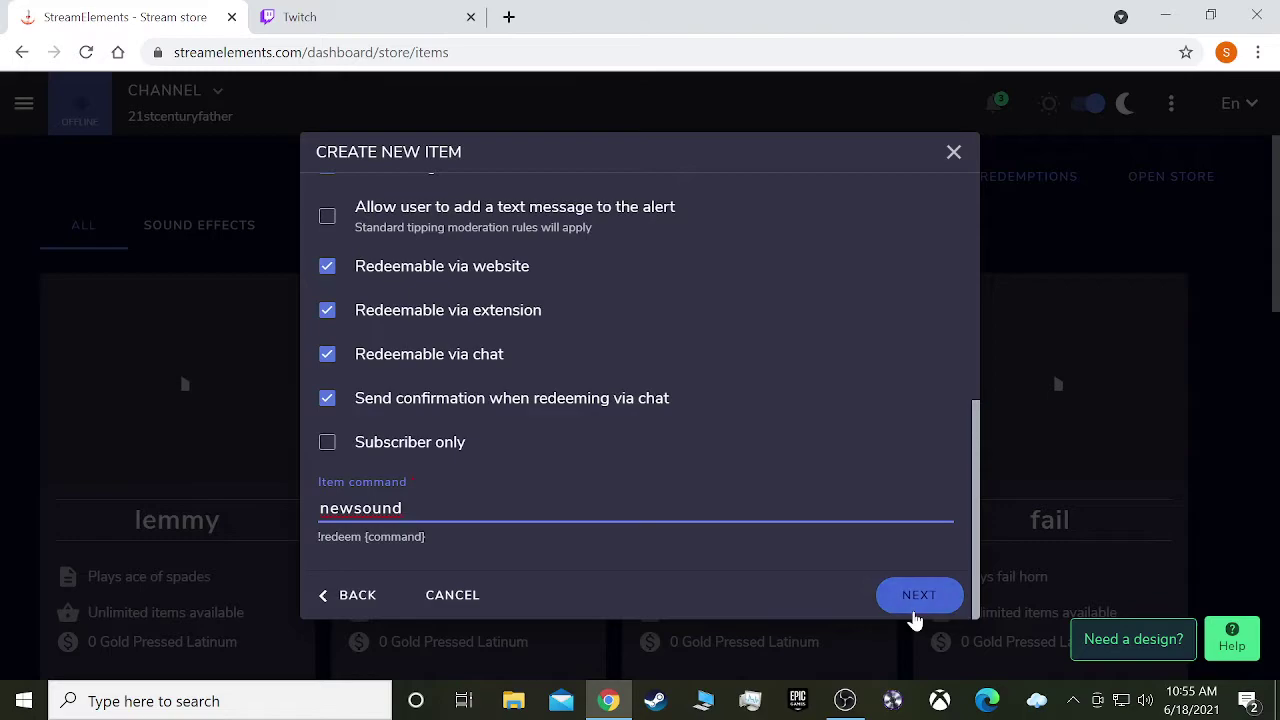
{"action": "left_click", "coordinate": [919, 597]}
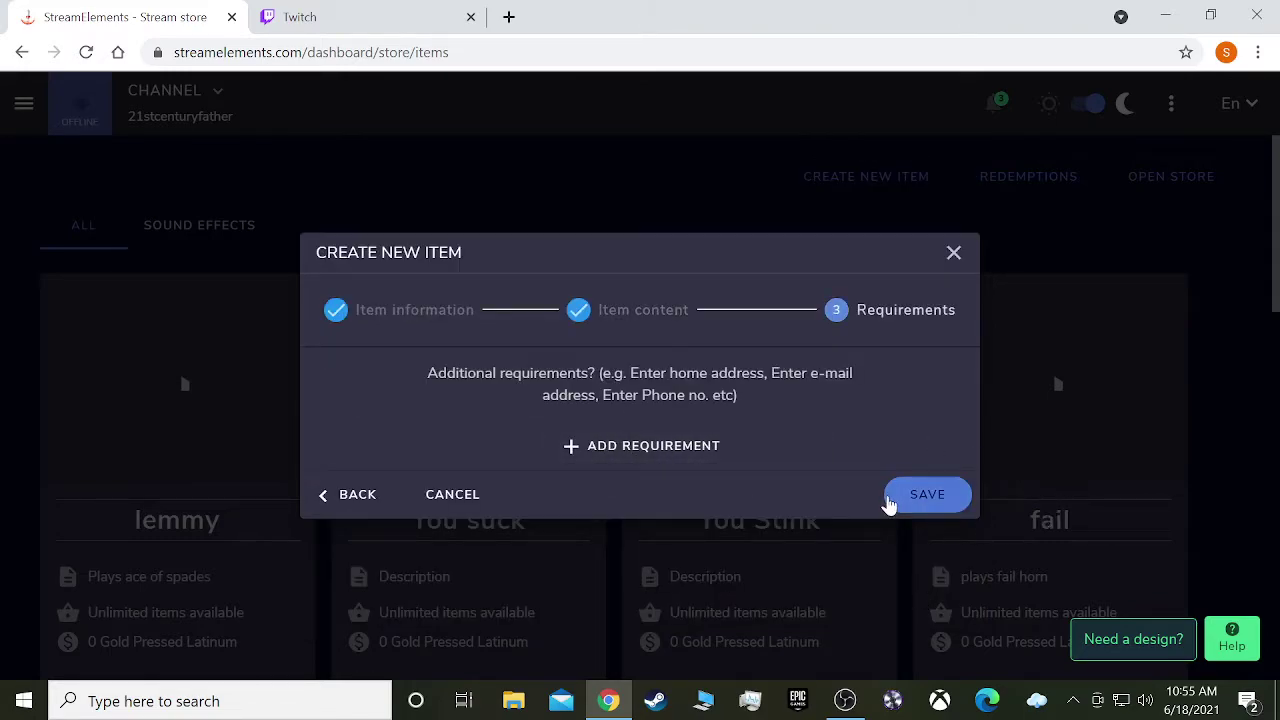
{"action": "left_click", "coordinate": [941, 509]}
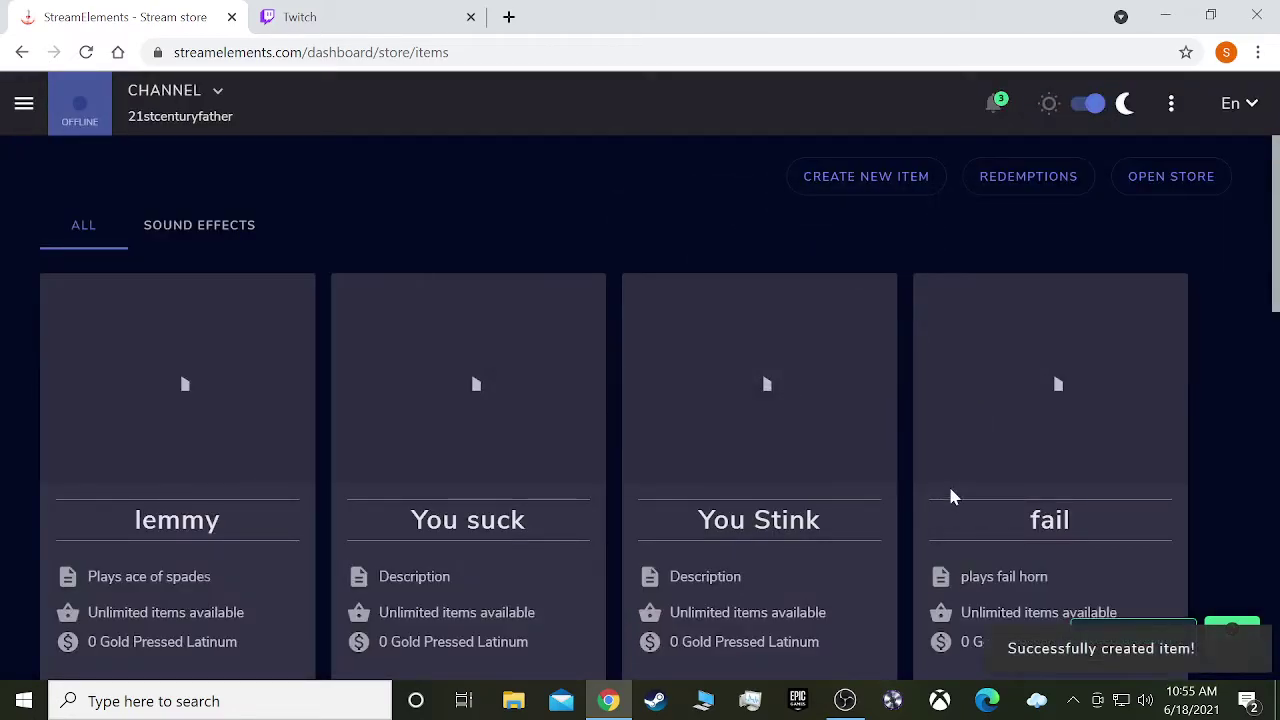
{"action": "scroll", "coordinate": [660, 390], "scroll_direction": "down", "scroll_amount": 15}
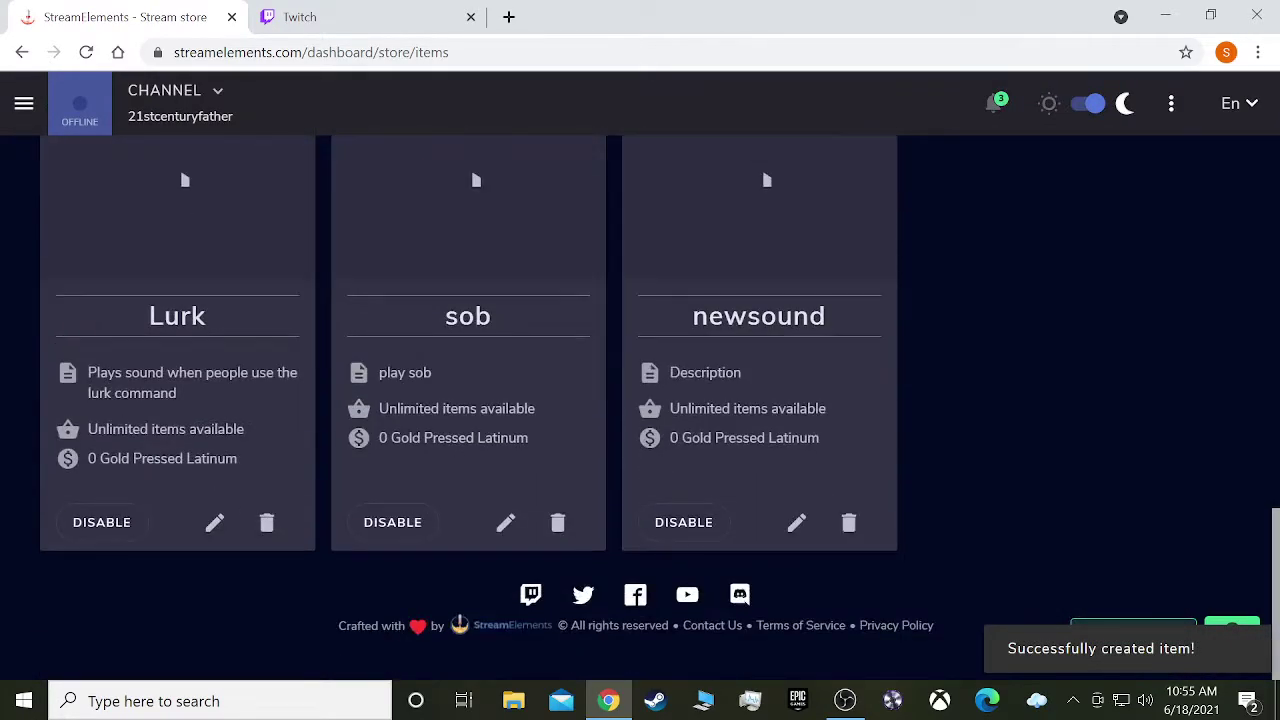
{"action": "scroll", "coordinate": [766, 557], "scroll_direction": "up", "scroll_amount": 15}
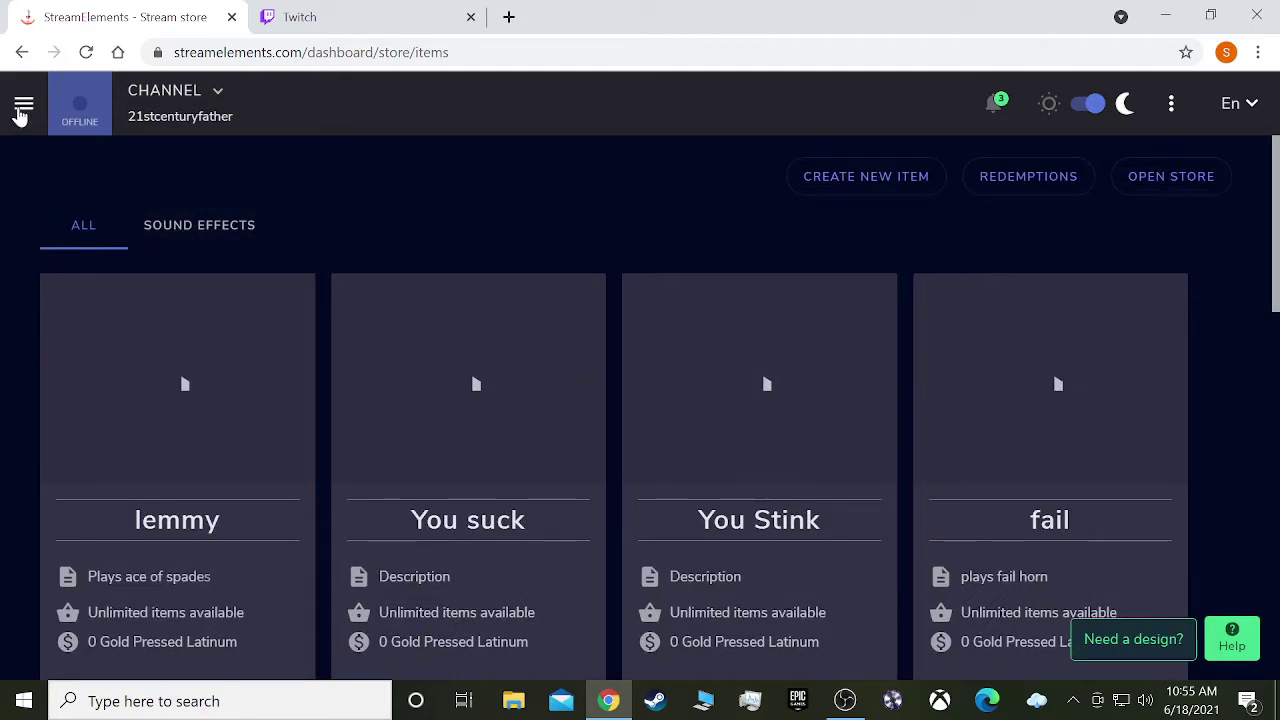
Step: Go to Bot > Chat commands via the sidebar and scroll through the default commands
{"action": "left_click", "coordinate": [22, 106]}
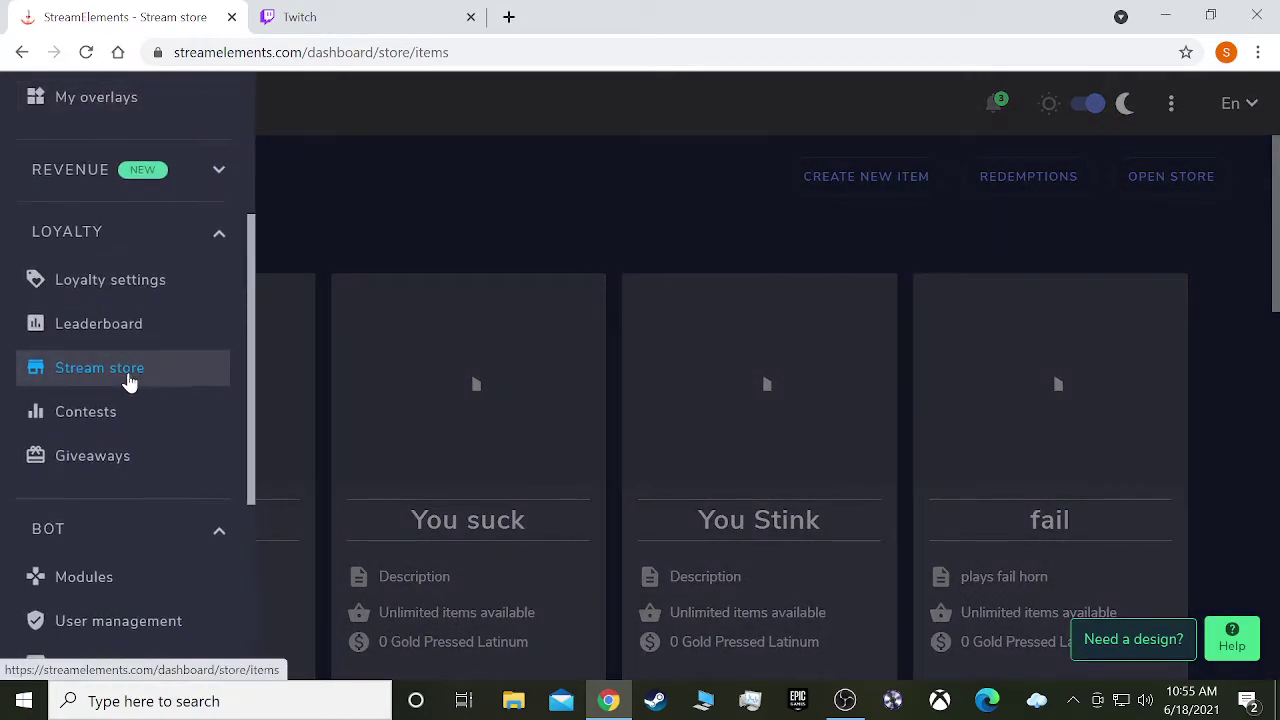
{"action": "scroll", "coordinate": [129, 375], "scroll_direction": "down", "scroll_amount": 3}
{"action": "scroll", "coordinate": [129, 372], "scroll_direction": "down", "scroll_amount": 1}
{"action": "scroll", "coordinate": [129, 372], "scroll_direction": "up", "scroll_amount": 2}
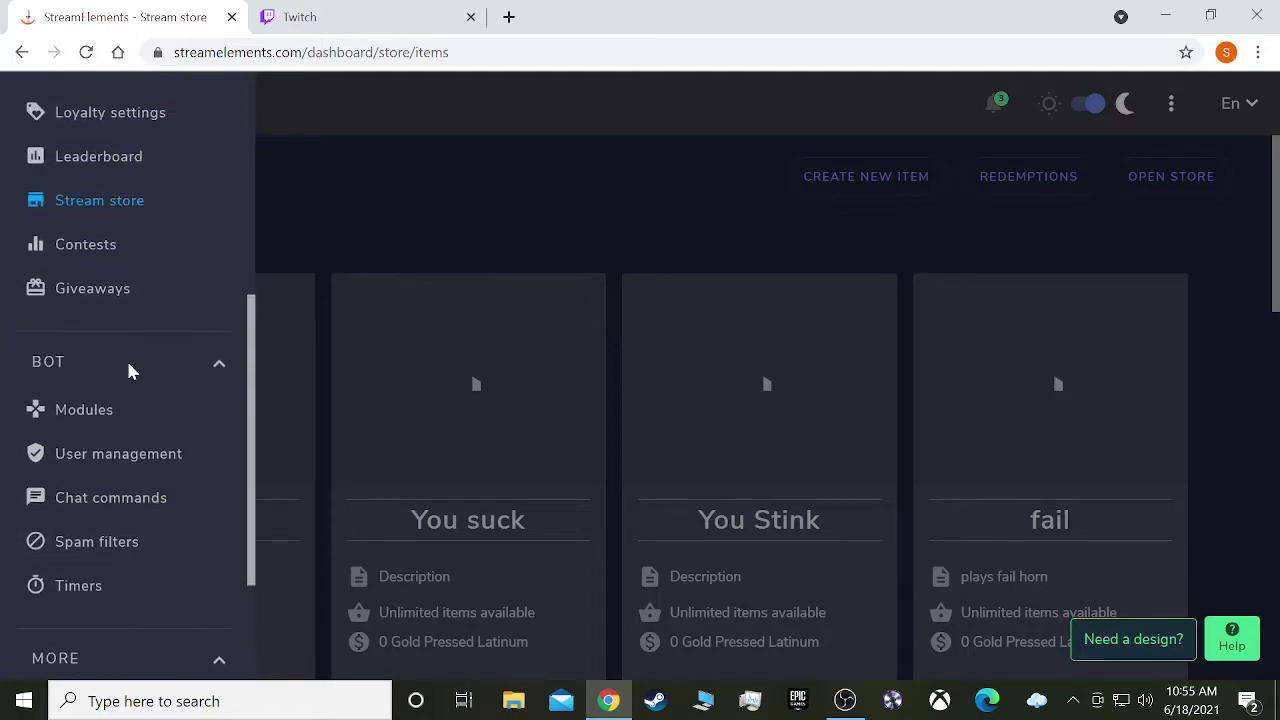
{"action": "scroll", "coordinate": [129, 372], "scroll_direction": "down", "scroll_amount": 2}
{"action": "left_click", "coordinate": [110, 298]}
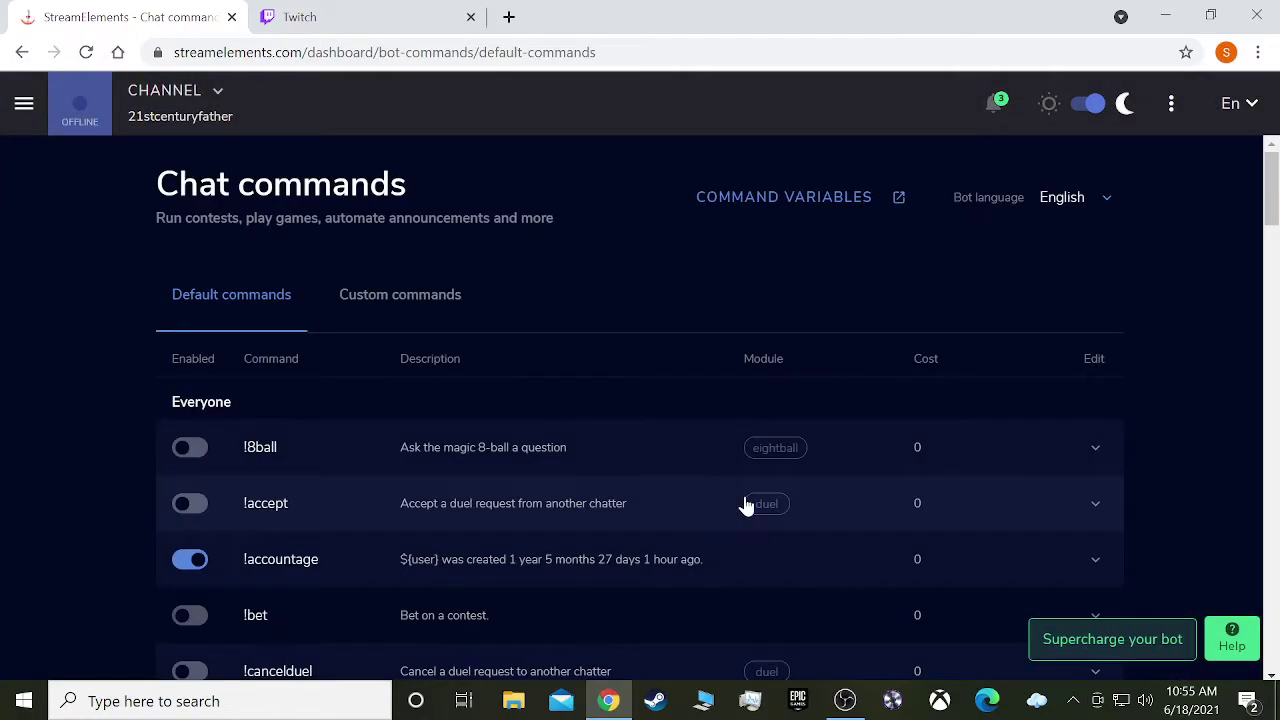
{"action": "scroll", "coordinate": [346, 393], "scroll_direction": "down", "scroll_amount": 3}
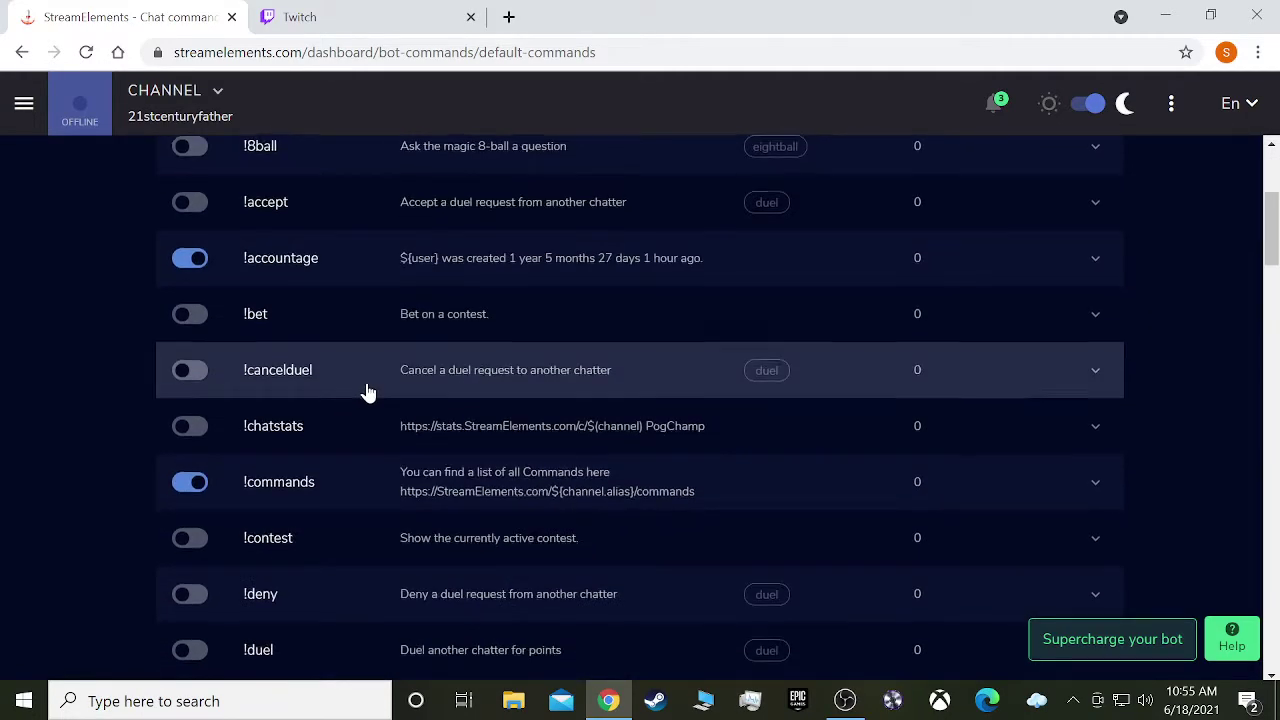
{"action": "scroll", "coordinate": [368, 392], "scroll_direction": "down", "scroll_amount": 9}
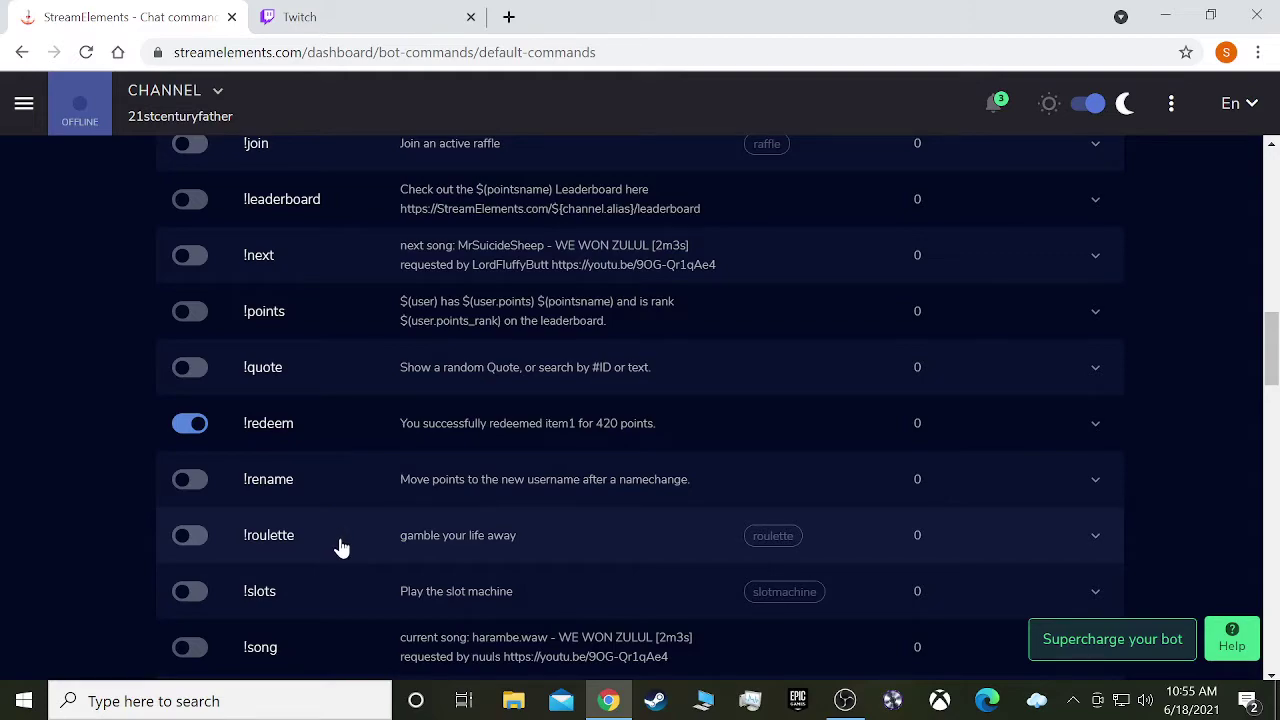
{"action": "scroll", "coordinate": [340, 547], "scroll_direction": "up", "scroll_amount": 2}
{"action": "scroll", "coordinate": [337, 523], "scroll_direction": "down", "scroll_amount": 3}
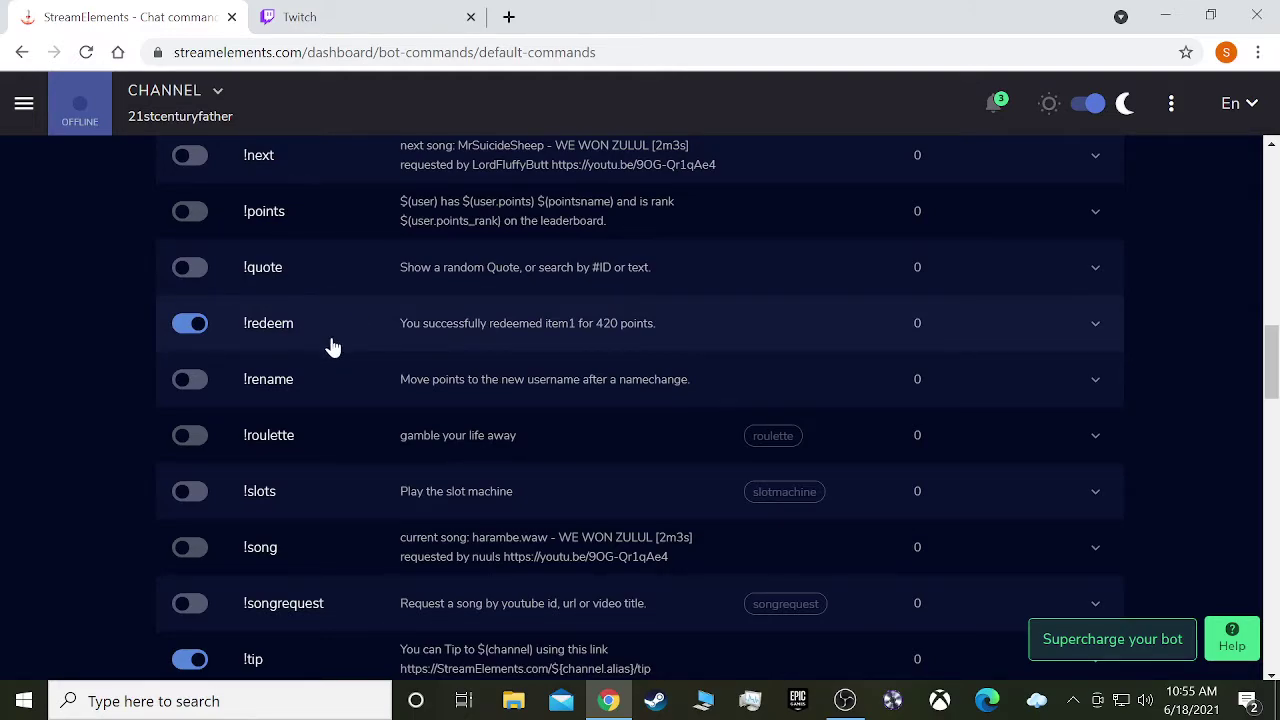
{"action": "scroll", "coordinate": [333, 346], "scroll_direction": "up", "scroll_amount": 14}
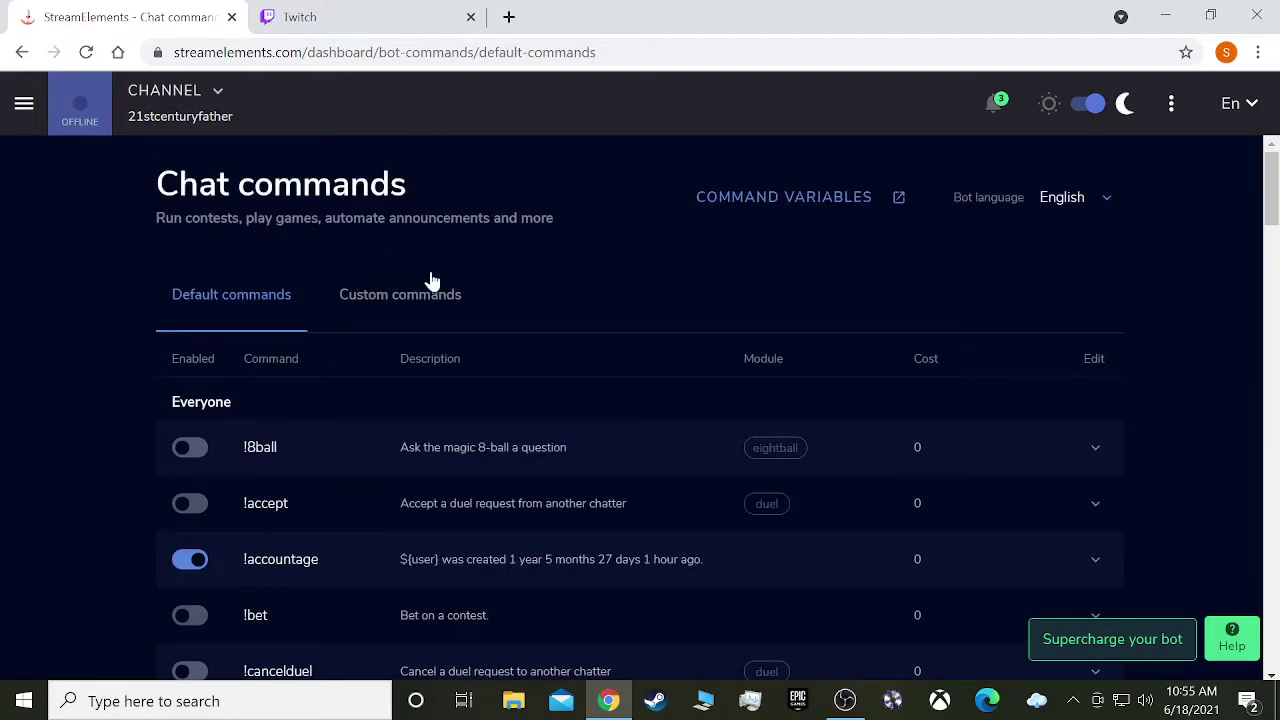
Step: Switch to Custom commands and expand !newsound to check its command name
{"action": "left_click", "coordinate": [434, 300]}
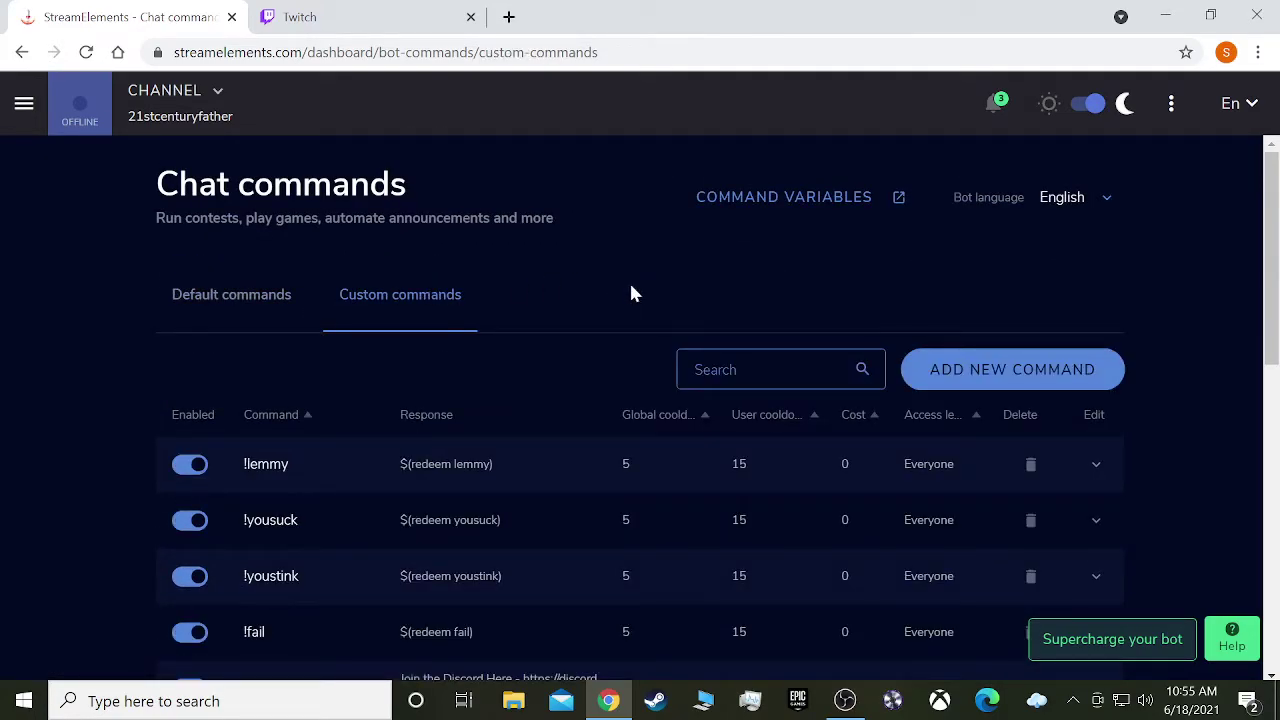
{"action": "scroll", "coordinate": [569, 289], "scroll_direction": "down", "scroll_amount": 2}
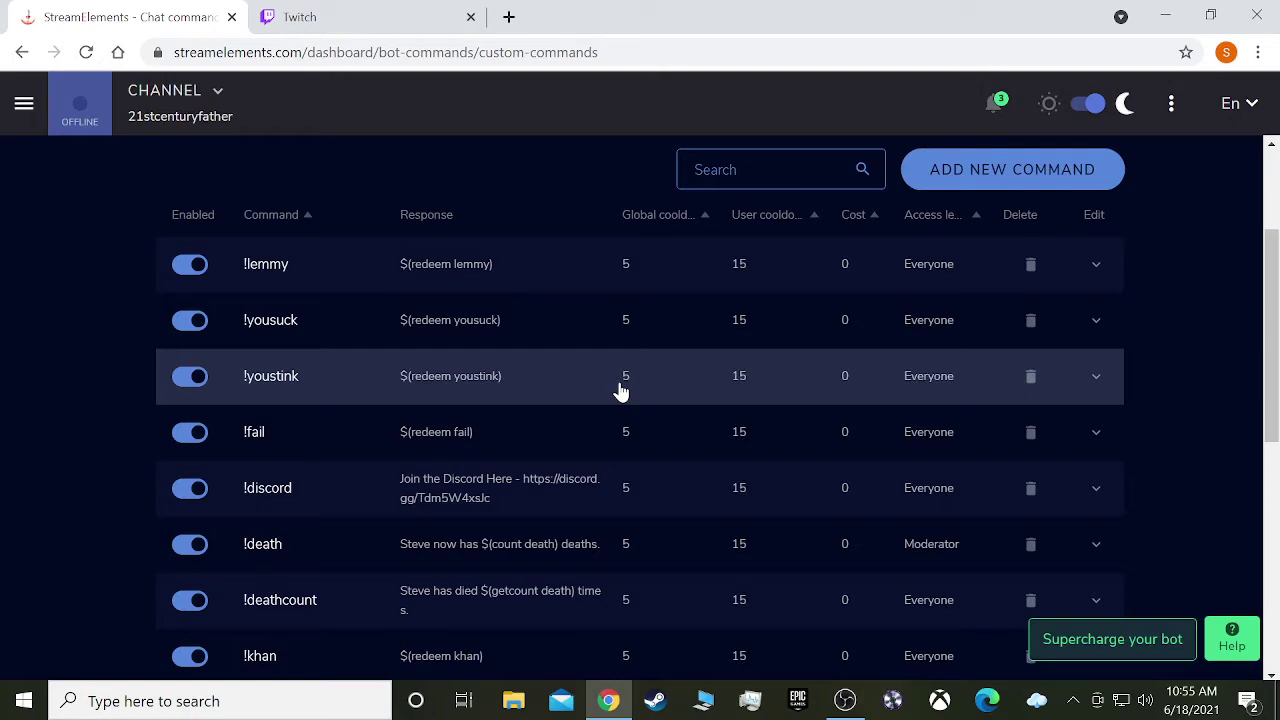
{"action": "scroll", "coordinate": [620, 392], "scroll_direction": "down", "scroll_amount": 6}
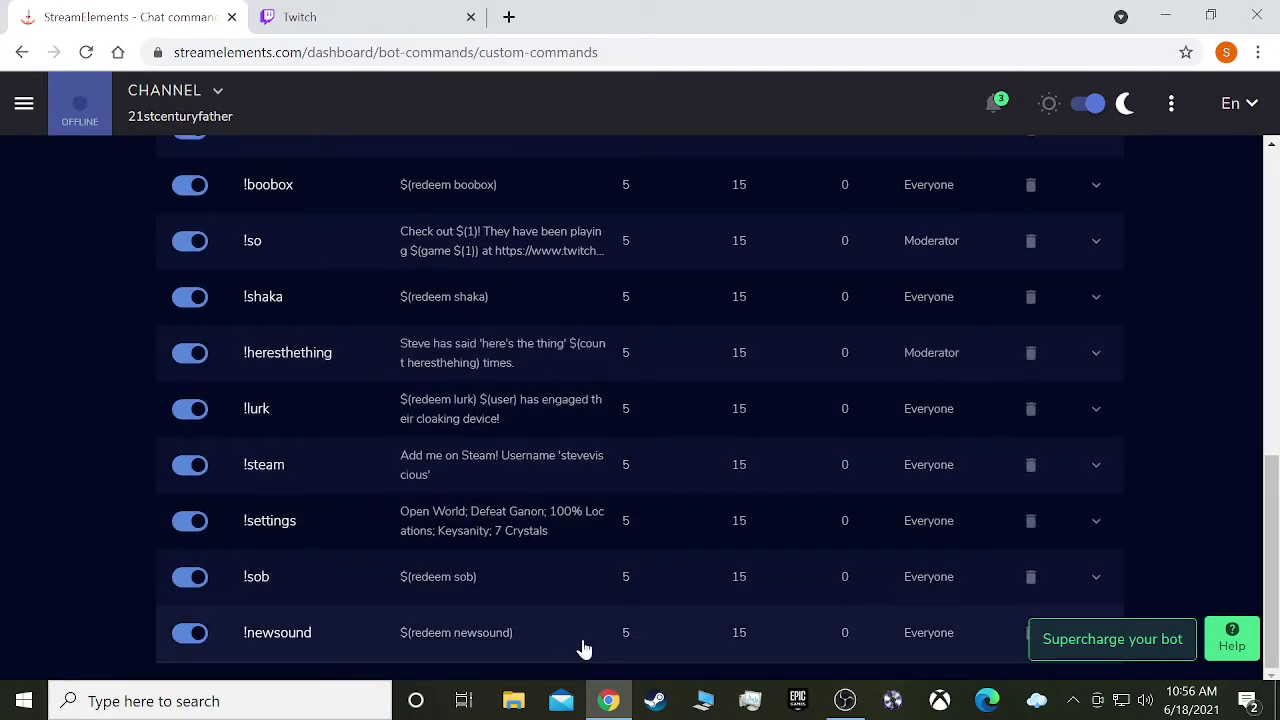
{"action": "left_click", "coordinate": [584, 648]}
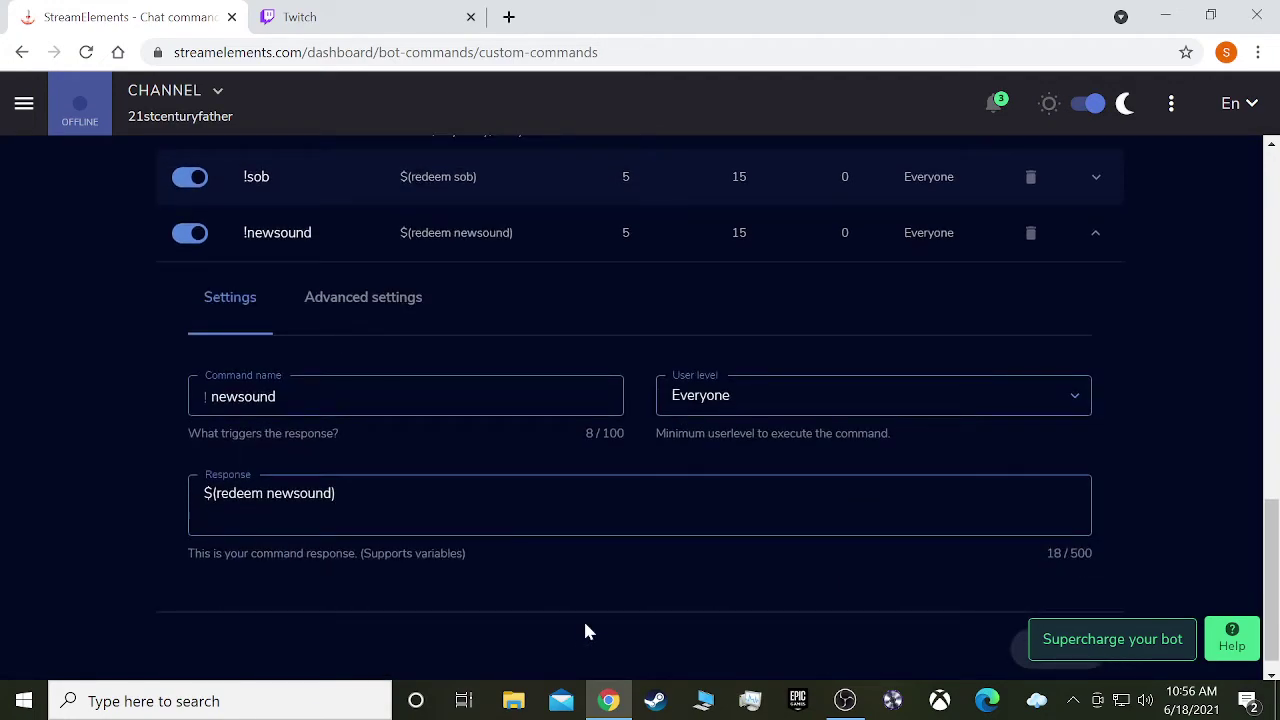
{"action": "scroll", "coordinate": [583, 613], "scroll_direction": "down", "scroll_amount": 1}
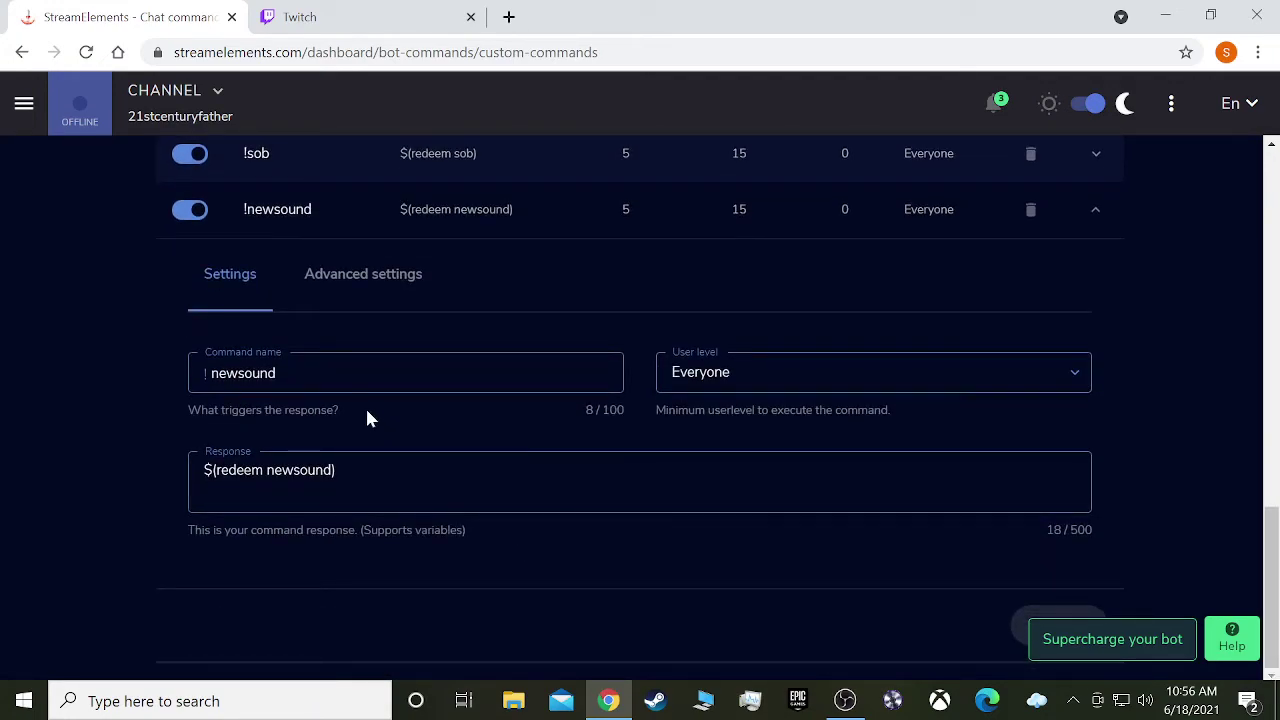
{"action": "left_click_drag", "start_coordinate": [290, 373], "coordinate": [208, 373]}
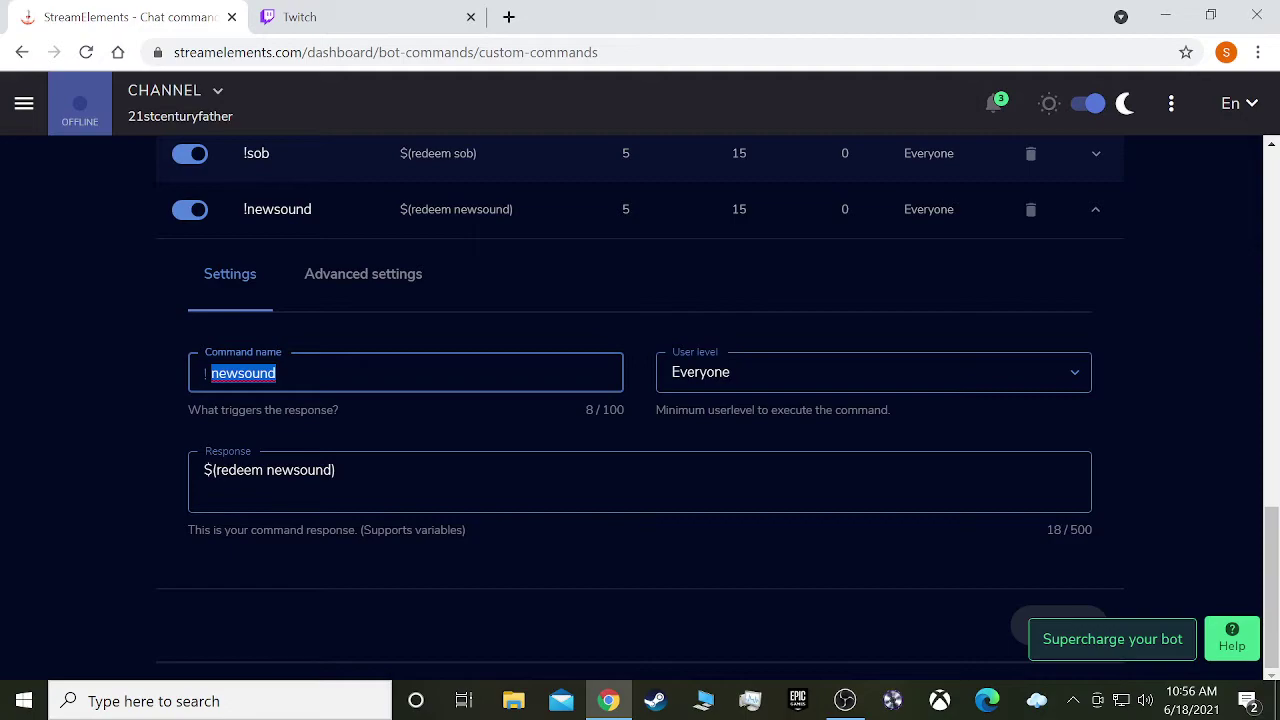
{"action": "left_click", "coordinate": [276, 373]}
{"action": "scroll", "coordinate": [543, 420], "scroll_direction": "up", "scroll_amount": 15}
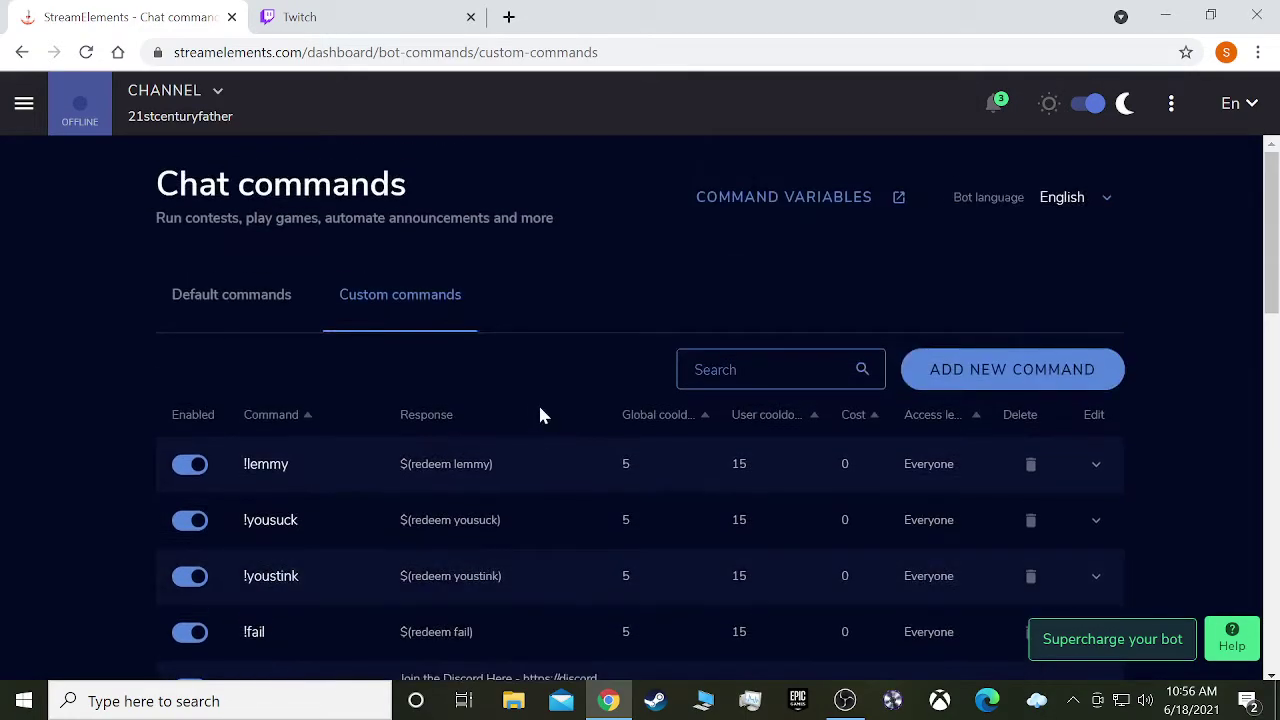
Step: Discard a blank new custom command and reopen the !newsound settings
{"action": "left_click", "coordinate": [1015, 372]}
{"action": "scroll", "coordinate": [654, 586], "scroll_direction": "down", "scroll_amount": 3}
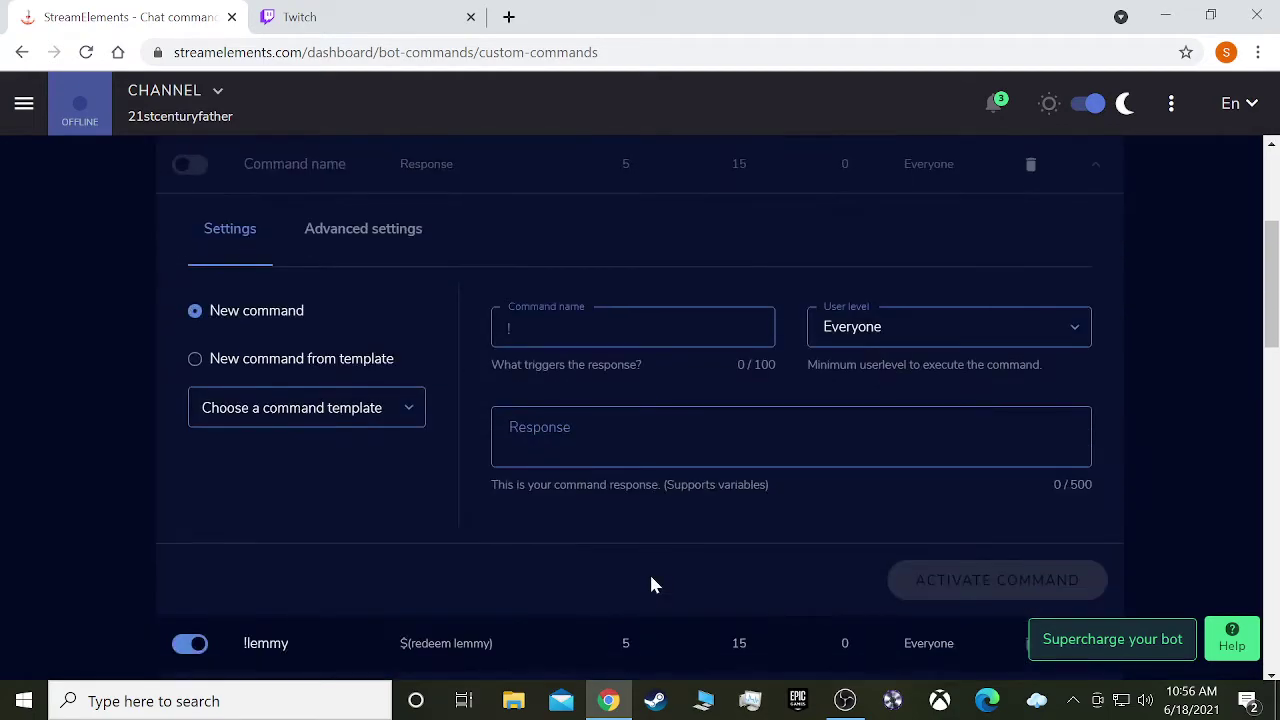
{"action": "scroll", "coordinate": [886, 343], "scroll_direction": "up", "scroll_amount": 3}
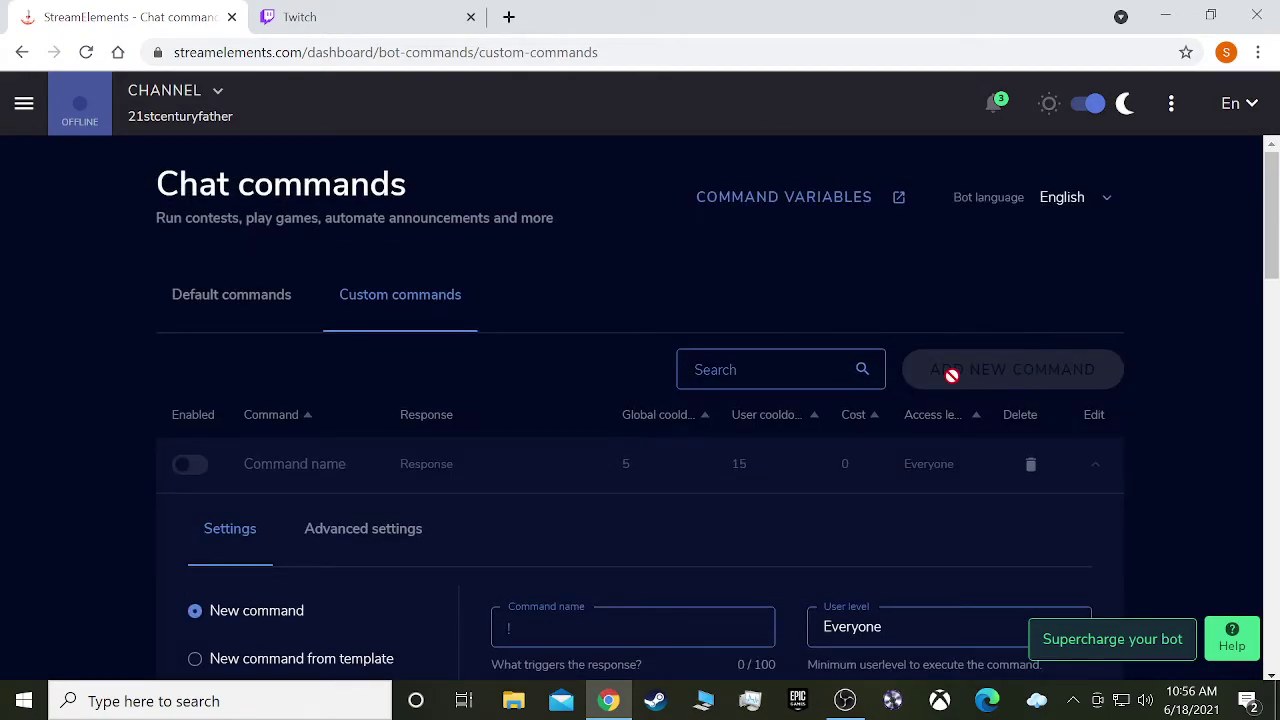
{"action": "left_click", "coordinate": [1031, 466]}
{"action": "scroll", "coordinate": [537, 457], "scroll_direction": "down", "scroll_amount": 10}
{"action": "left_click", "coordinate": [540, 458]}
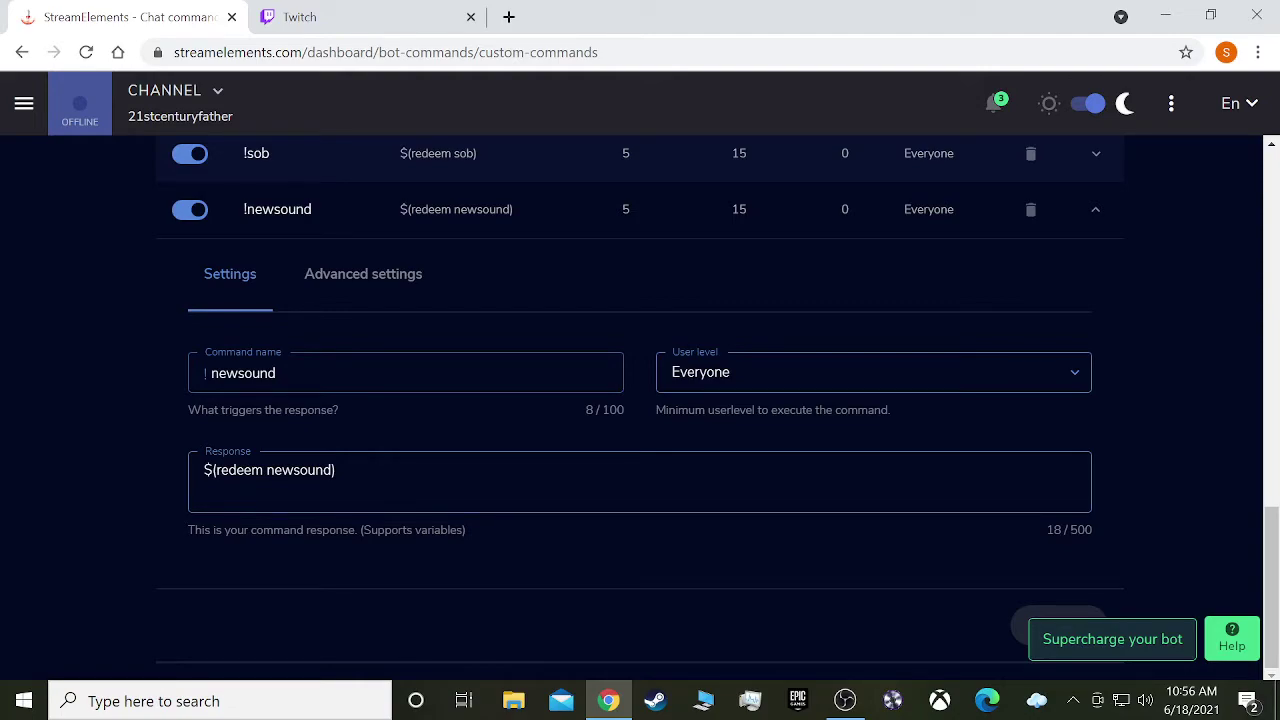
{"action": "left_click", "coordinate": [280, 373]}
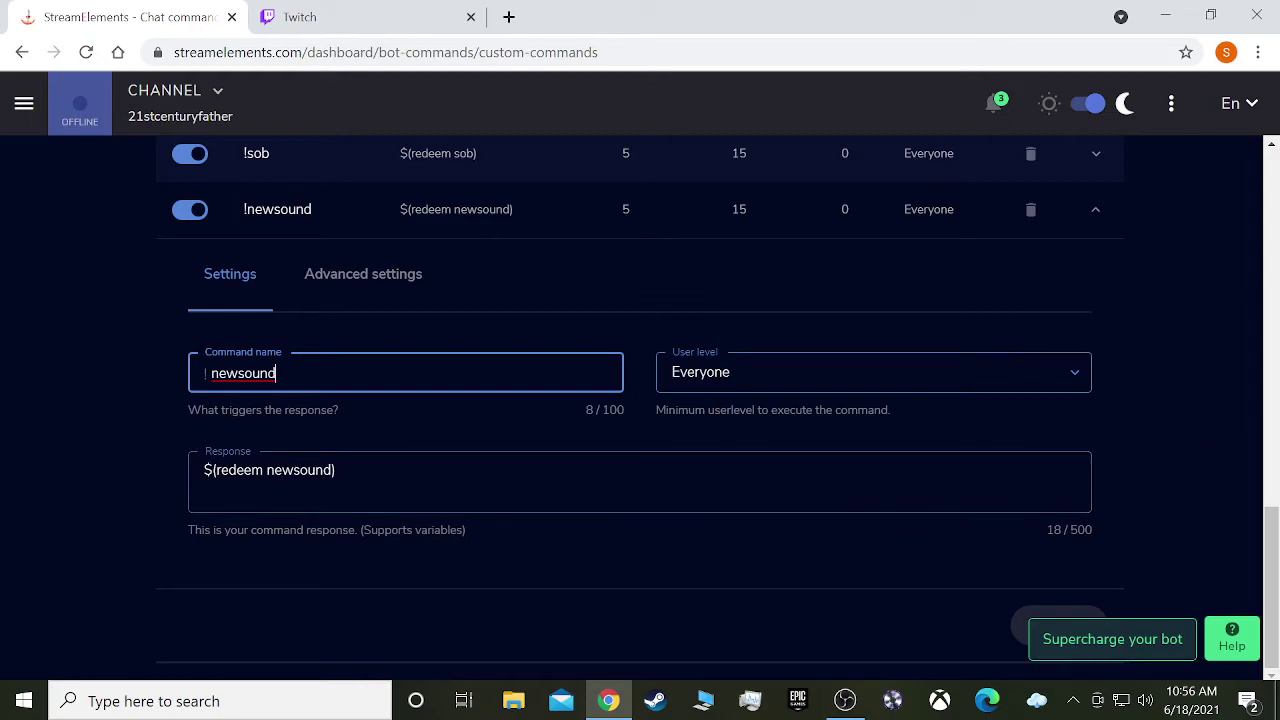
{"action": "scroll", "coordinate": [800, 612], "scroll_direction": "up", "scroll_amount": 8}
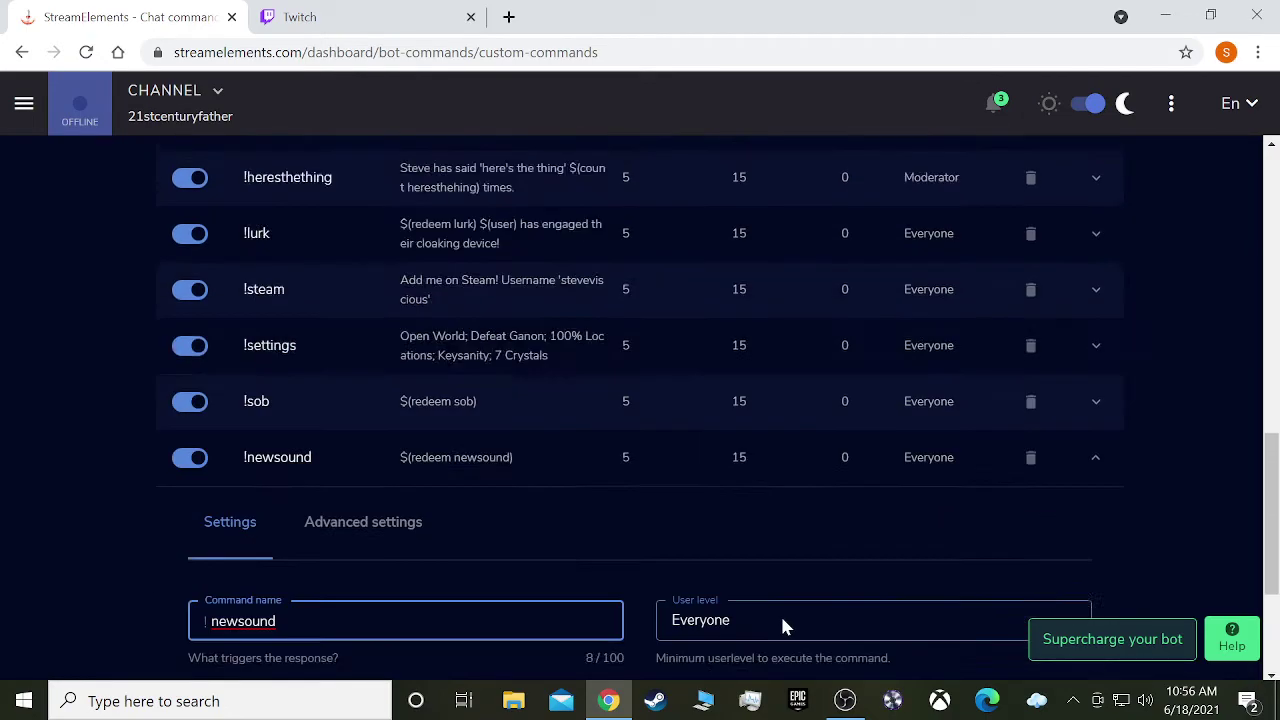
{"action": "scroll", "coordinate": [780, 626], "scroll_direction": "up", "scroll_amount": 1}
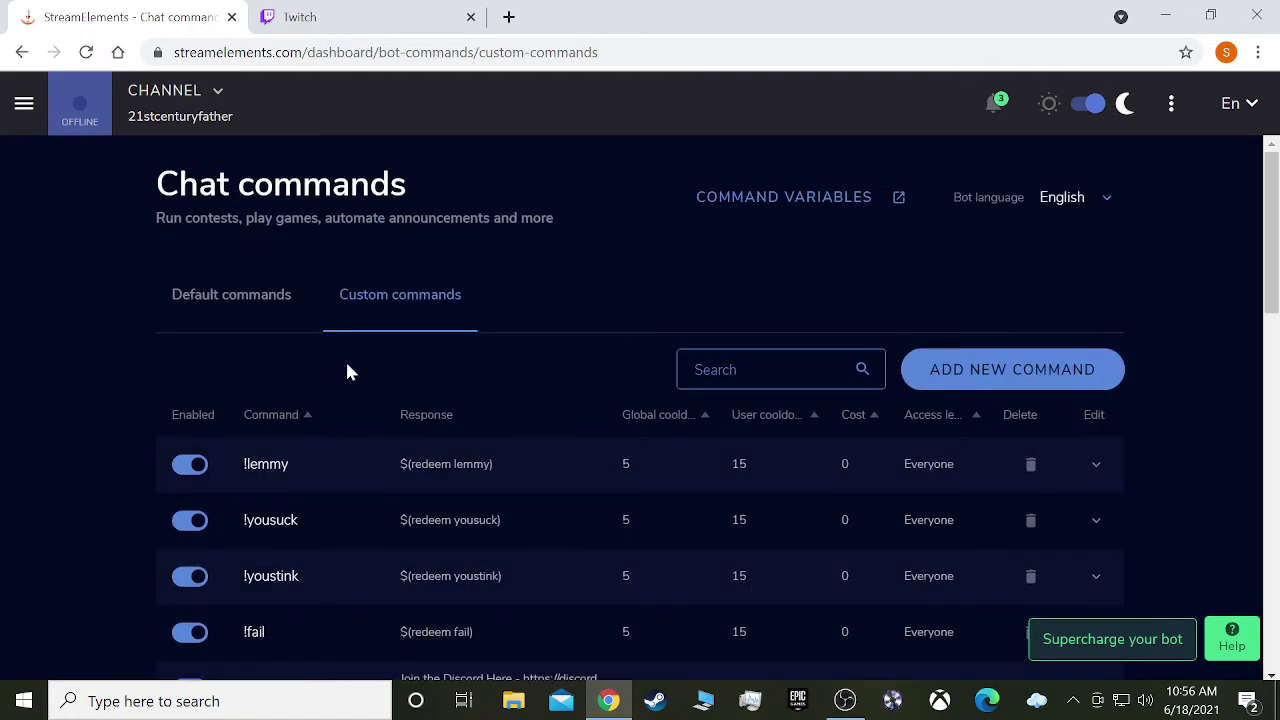
Step: Return to the Default commands list, scrolling it and briefly opening and closing the sidebar
{"action": "left_click", "coordinate": [228, 296]}
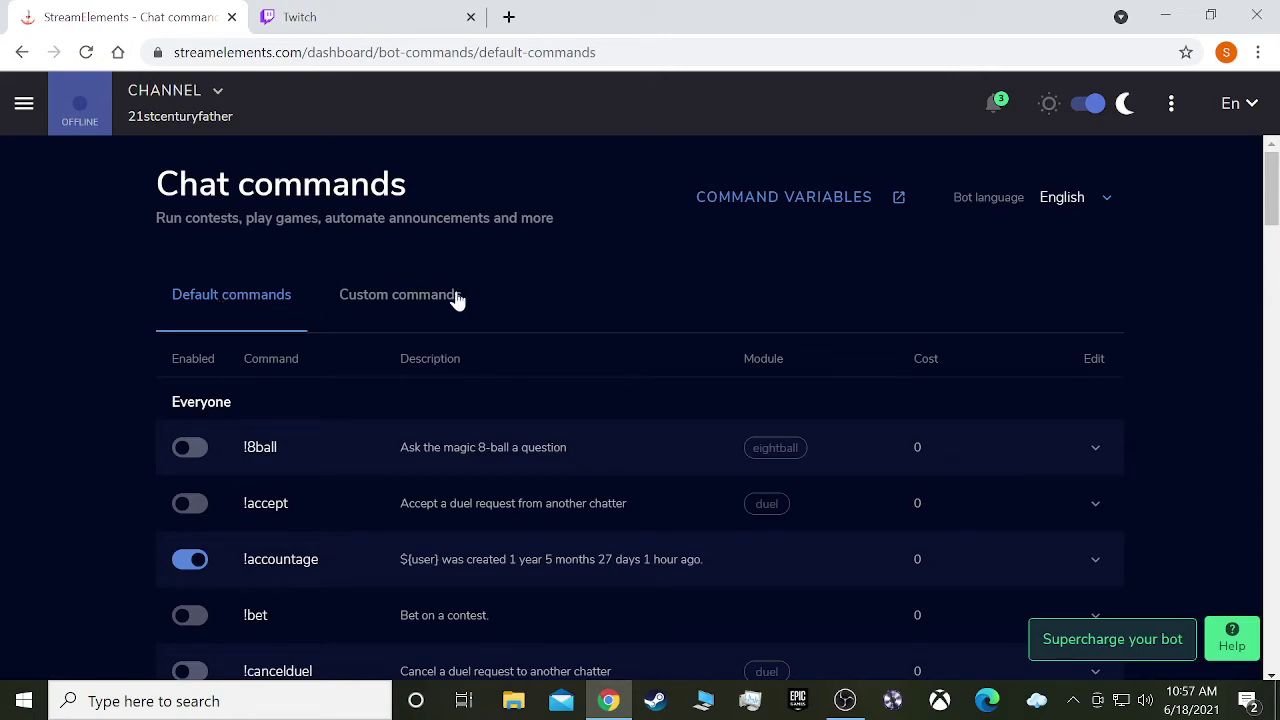
{"action": "scroll", "coordinate": [689, 266], "scroll_direction": "down", "scroll_amount": 6}
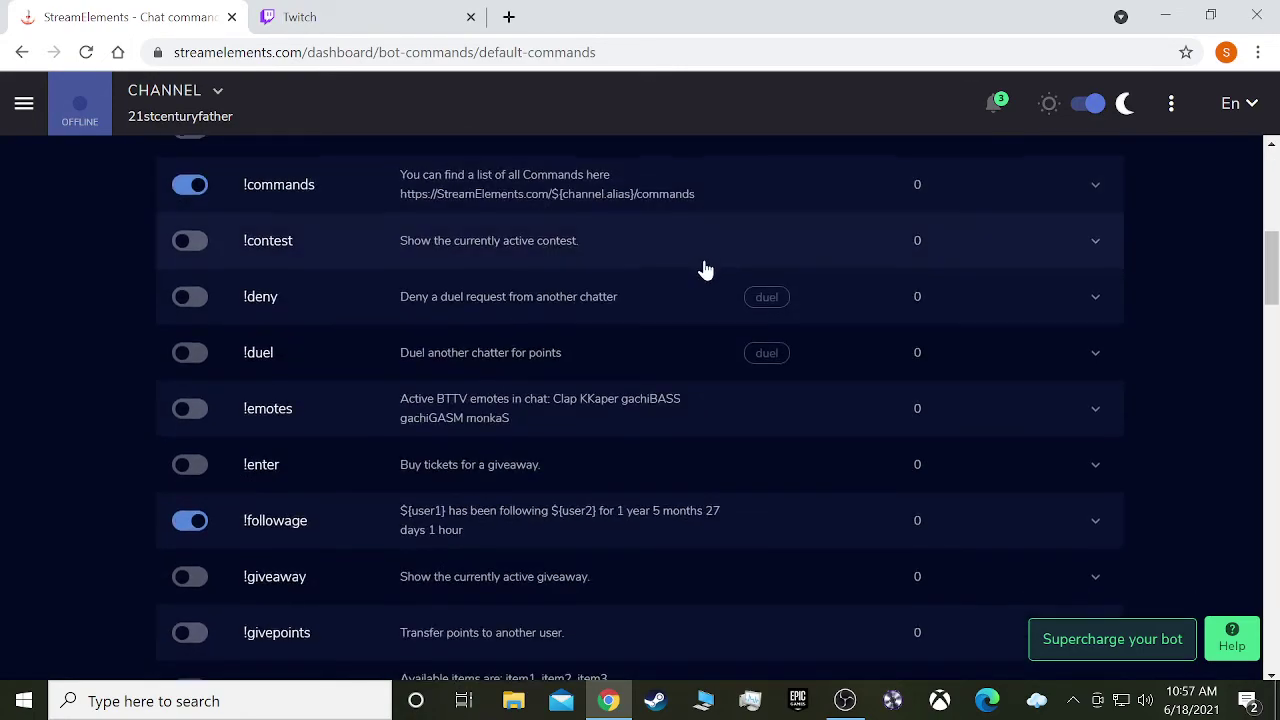
{"action": "scroll", "coordinate": [700, 268], "scroll_direction": "up", "scroll_amount": 6}
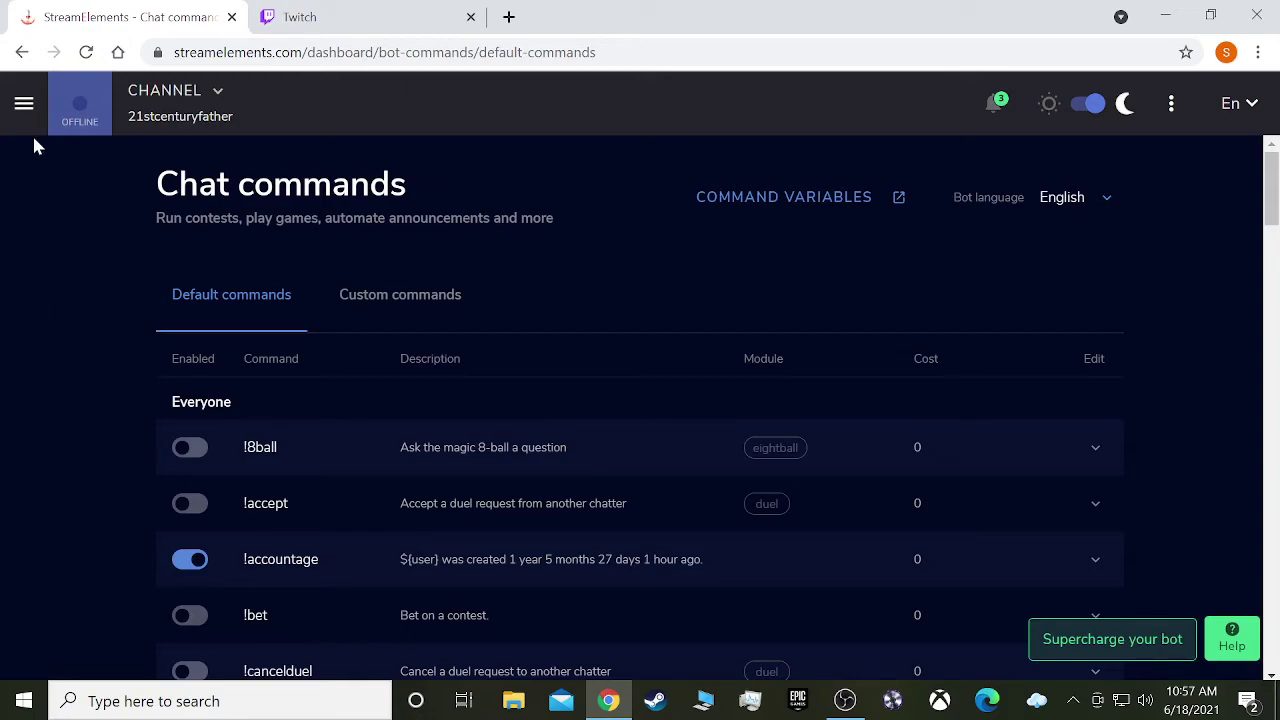
{"action": "left_click", "coordinate": [25, 107]}
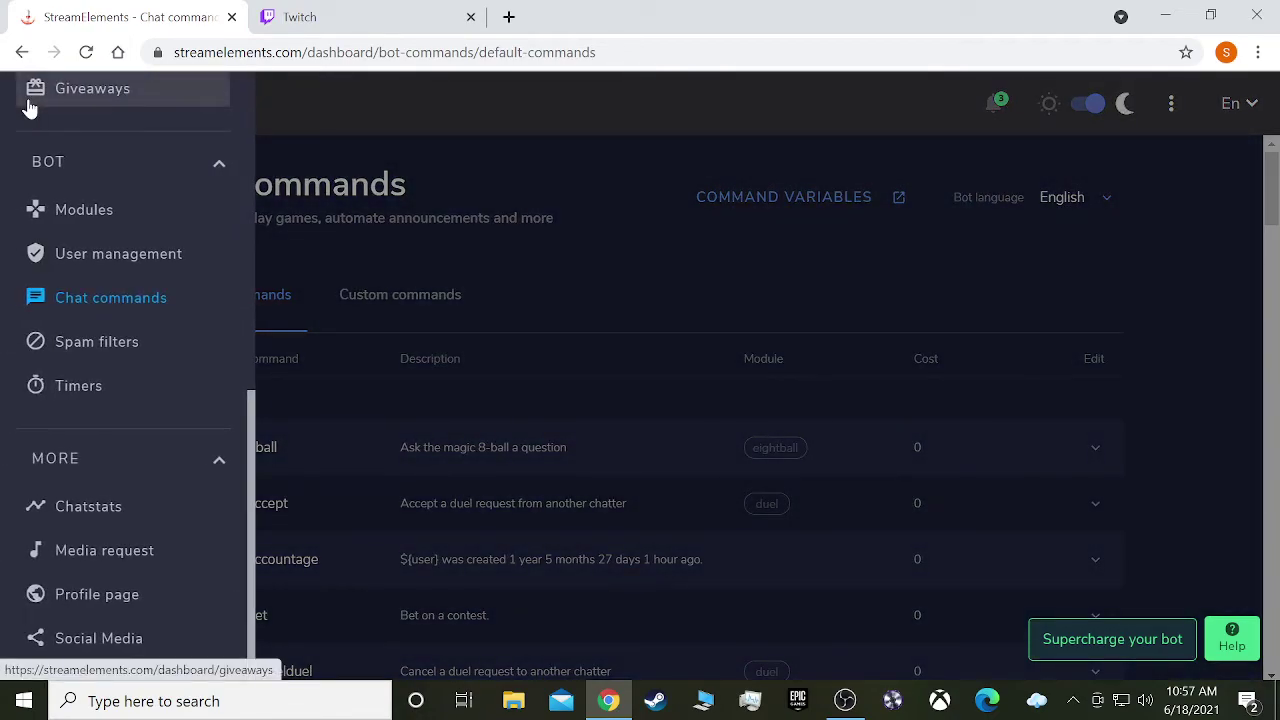
{"action": "left_click", "coordinate": [1229, 344]}
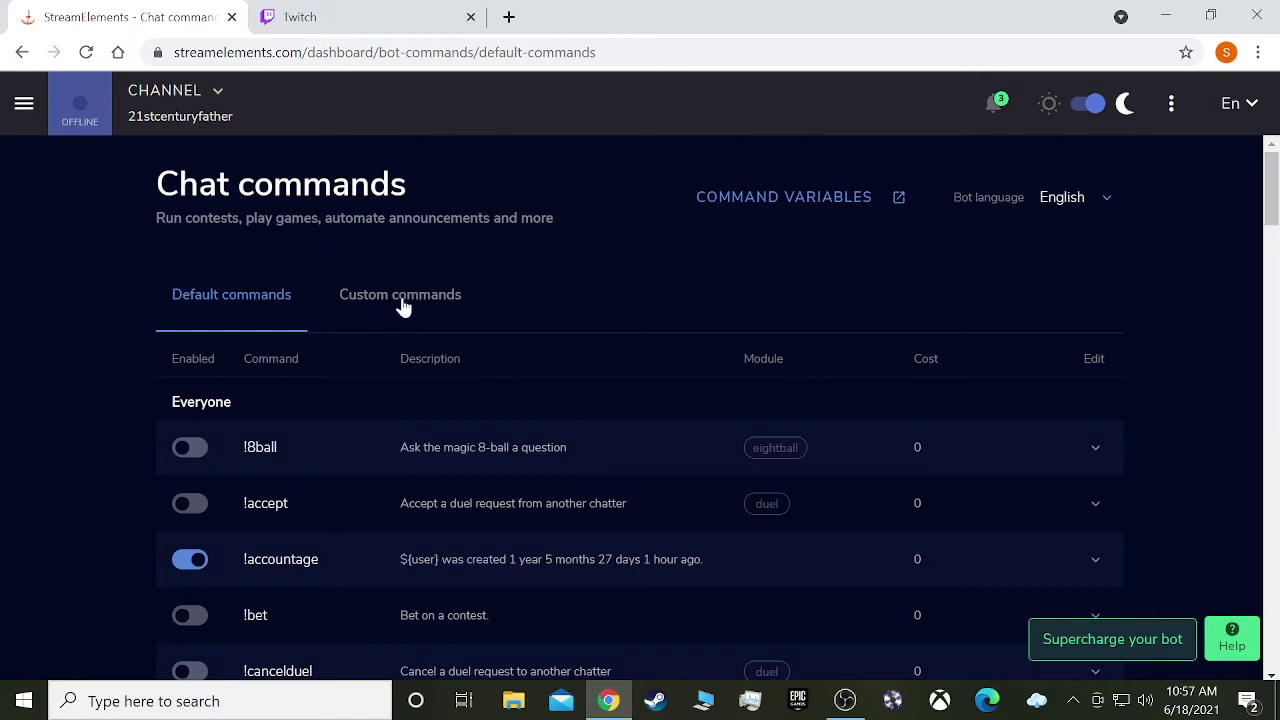
Step: Send !newsound in the Twitch Stream Manager chat and check StreamElements' redemption reply
{"action": "left_click", "coordinate": [365, 12]}
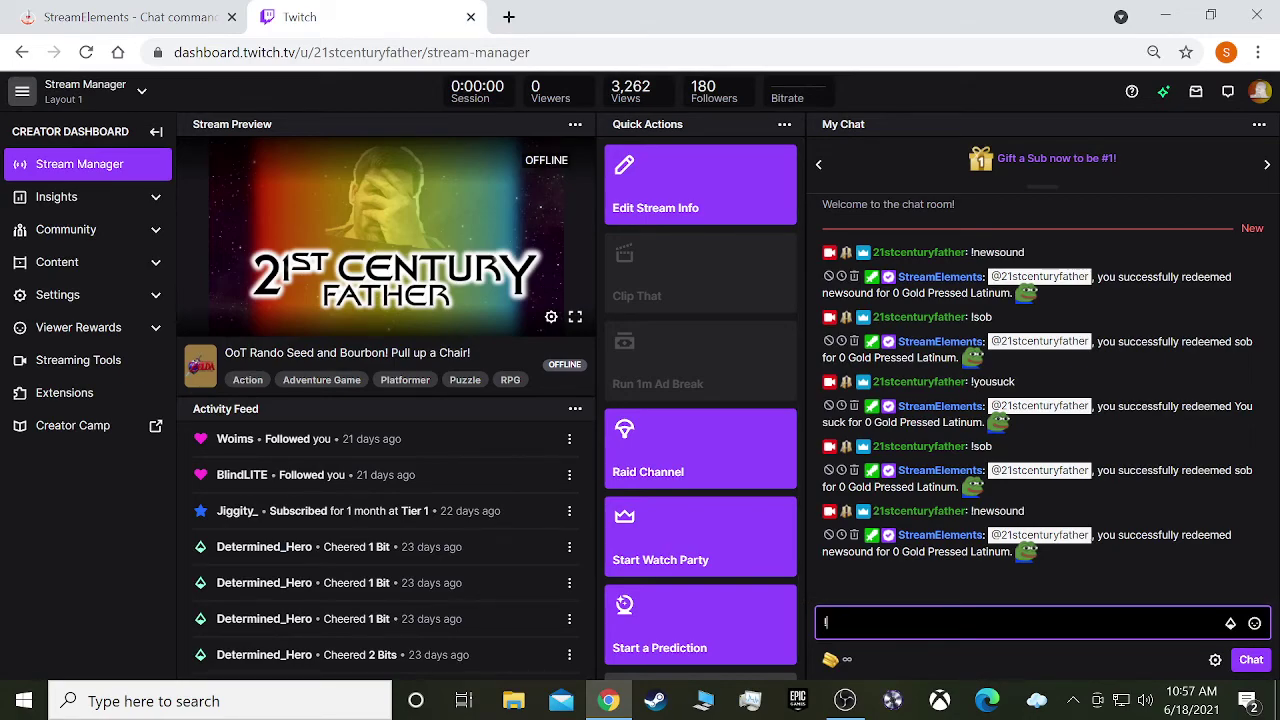
{"action": "type", "text": "newsound"}
{"action": "key", "text": "Return"}
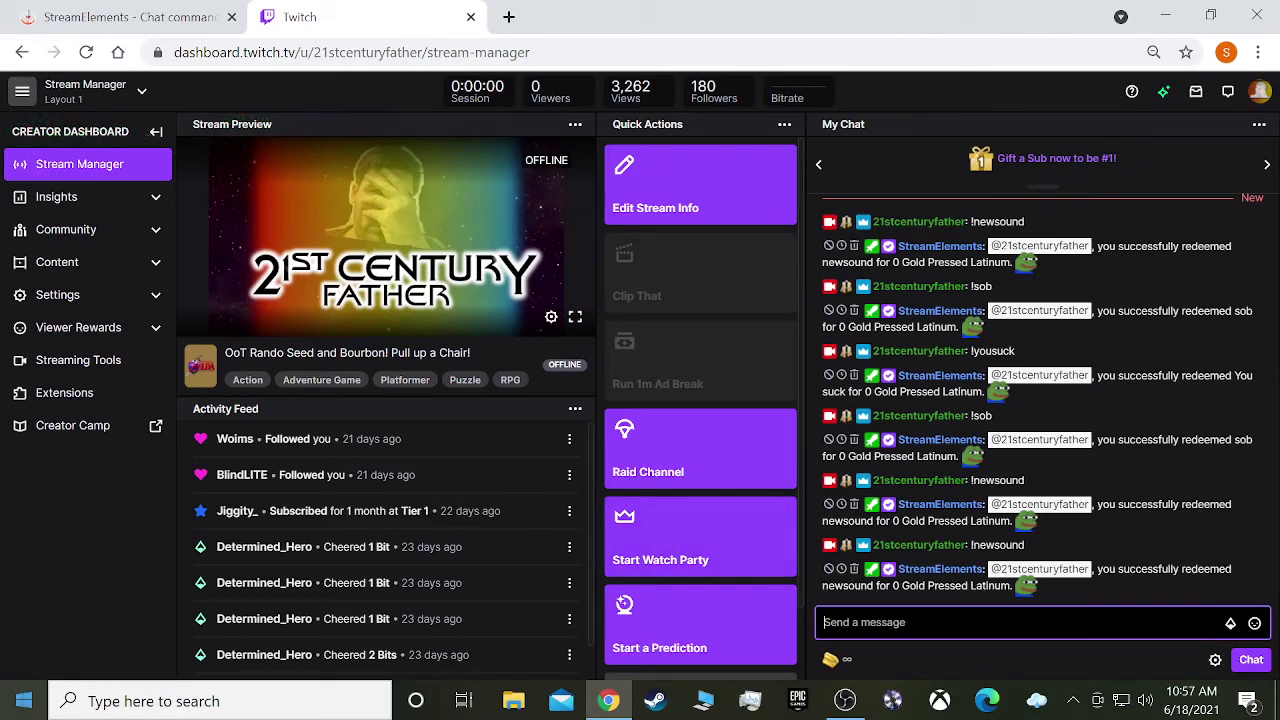
{"action": "left_click", "coordinate": [950, 622]}
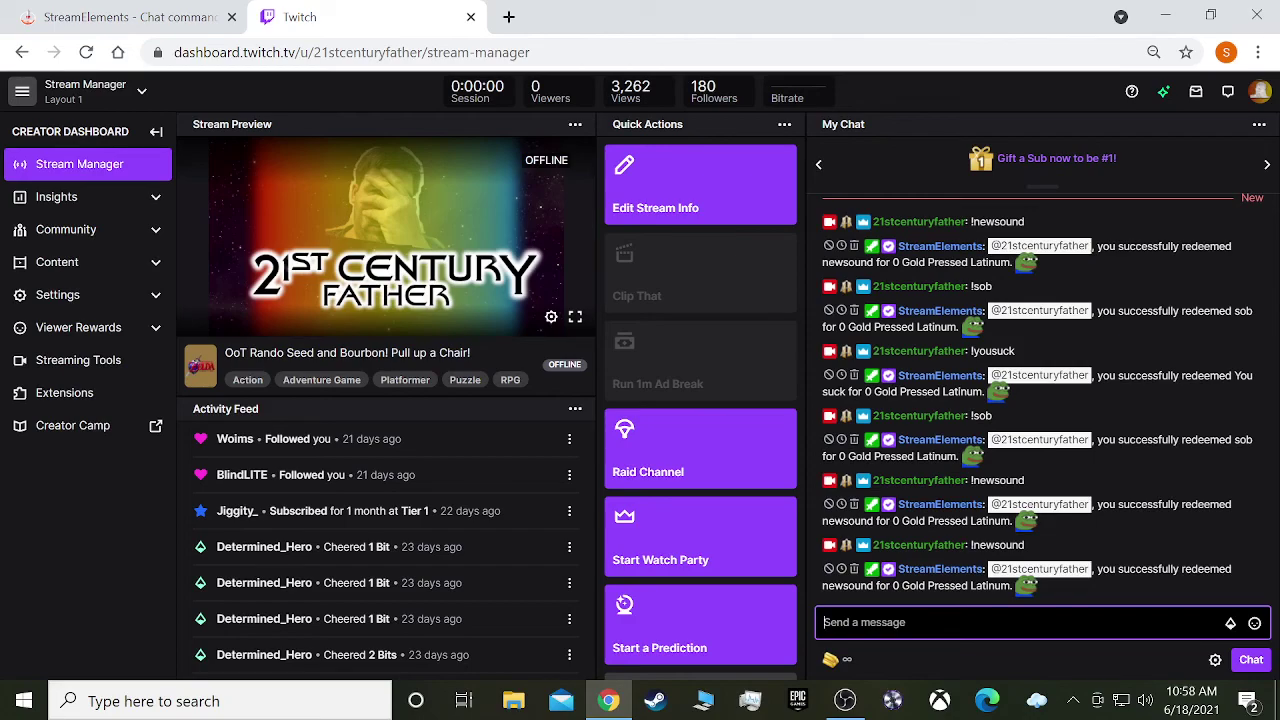
{"action": "left_click", "coordinate": [830, 624]}
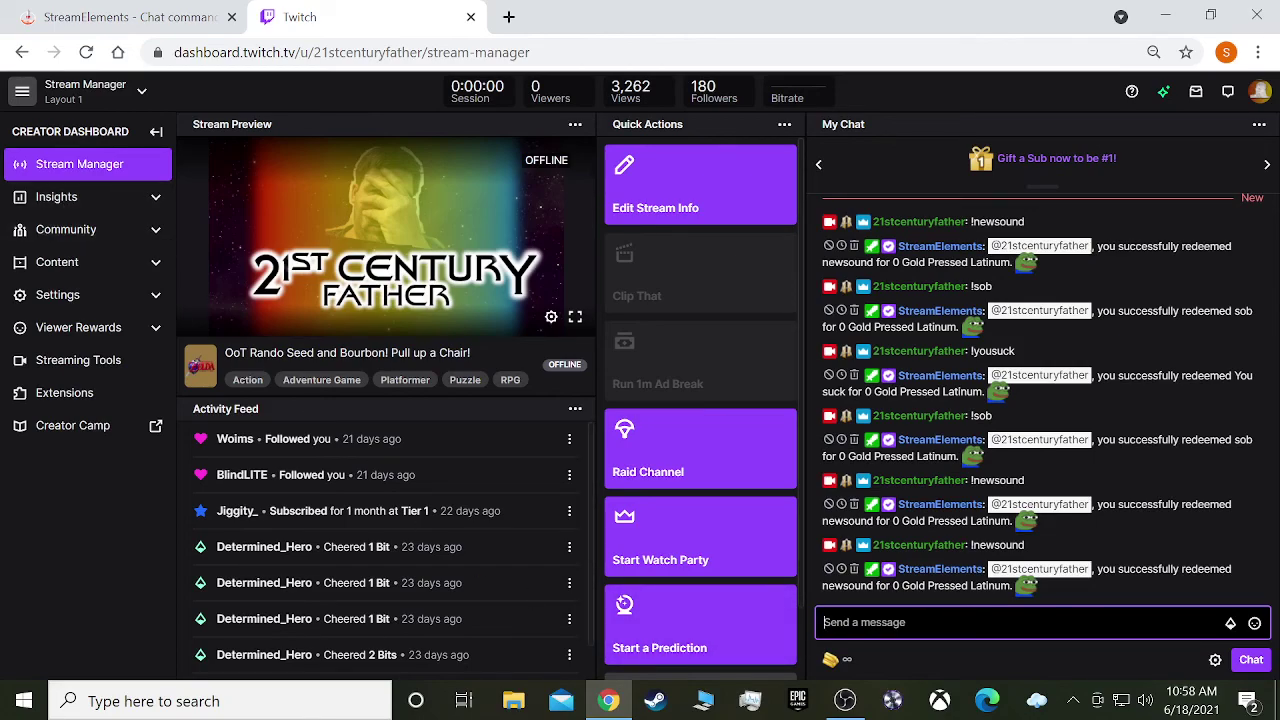